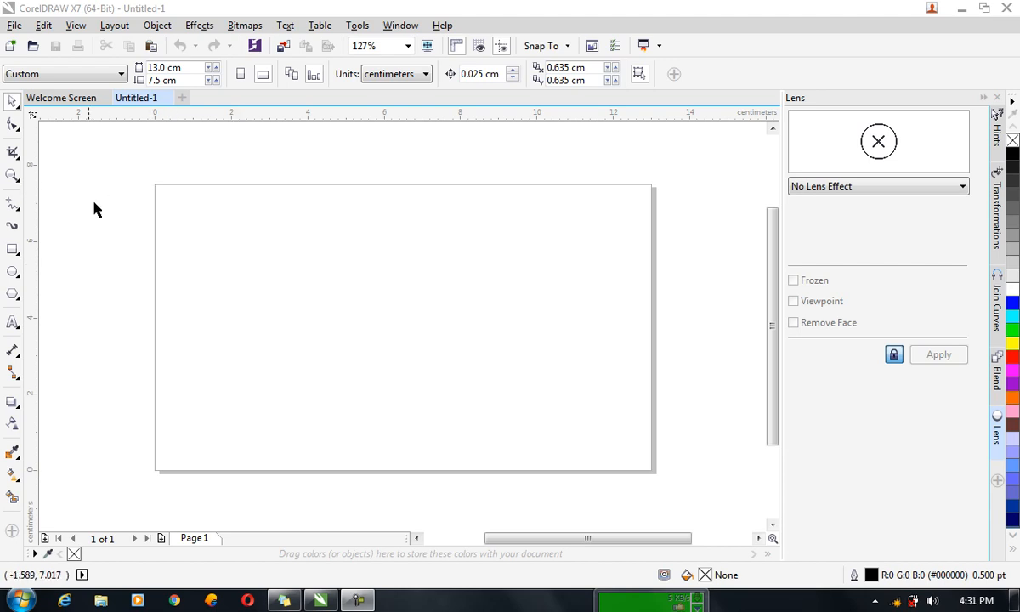
# Create a page-sized 13.0 × 7.5 cm rectangle positioned at 6.5 cm, 3.75 cm.
pyautogui.doubleClick(13, 250)
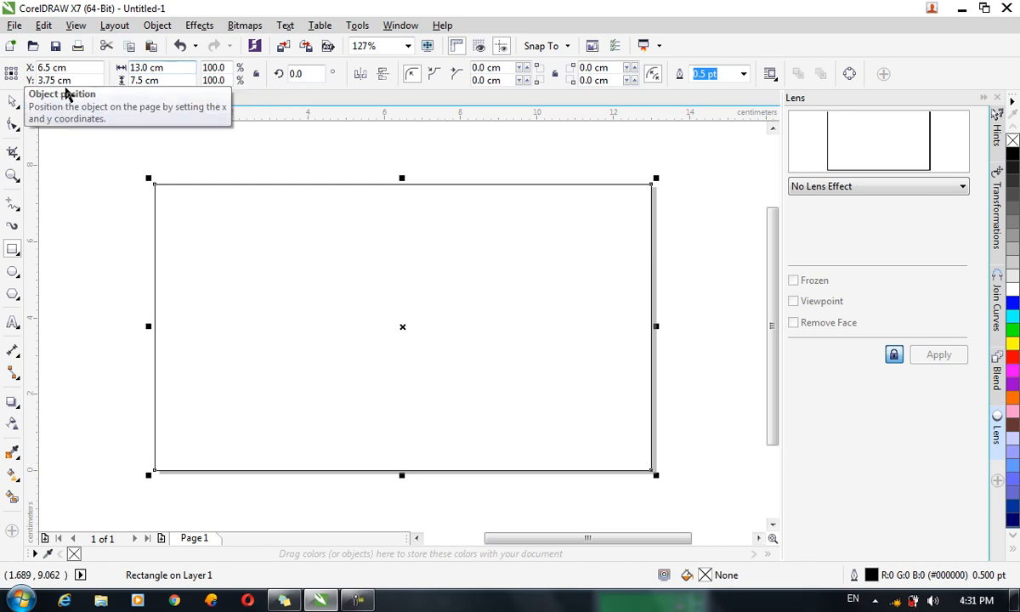
# Flatten the rectangle into a 2.275 cm-tall band, fill it navy blue, and remove its outline.
pyautogui.click(13, 101)
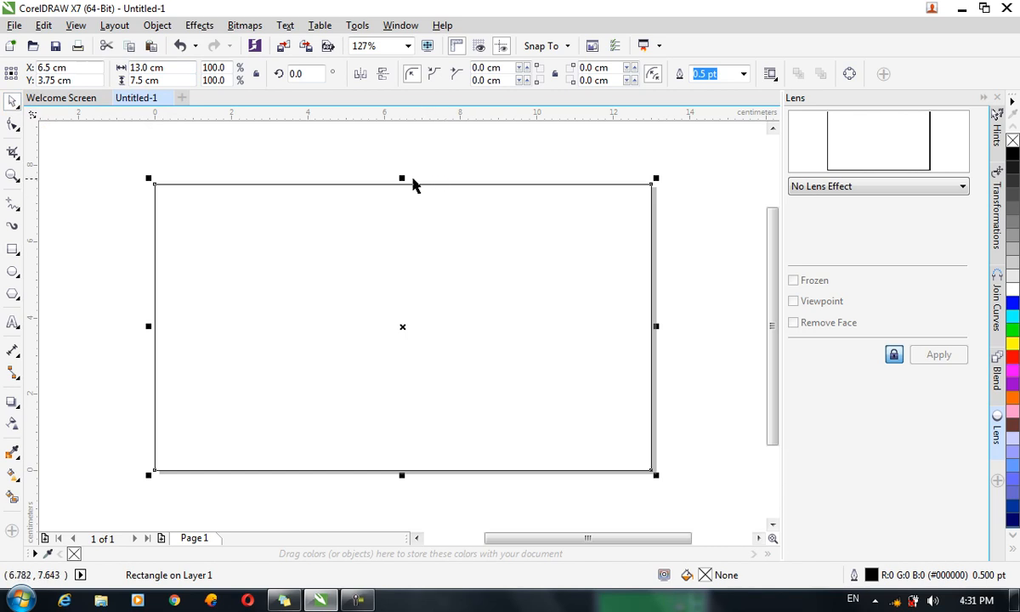
pyautogui.moveTo(401, 179); pyautogui.dragTo(418, 278)
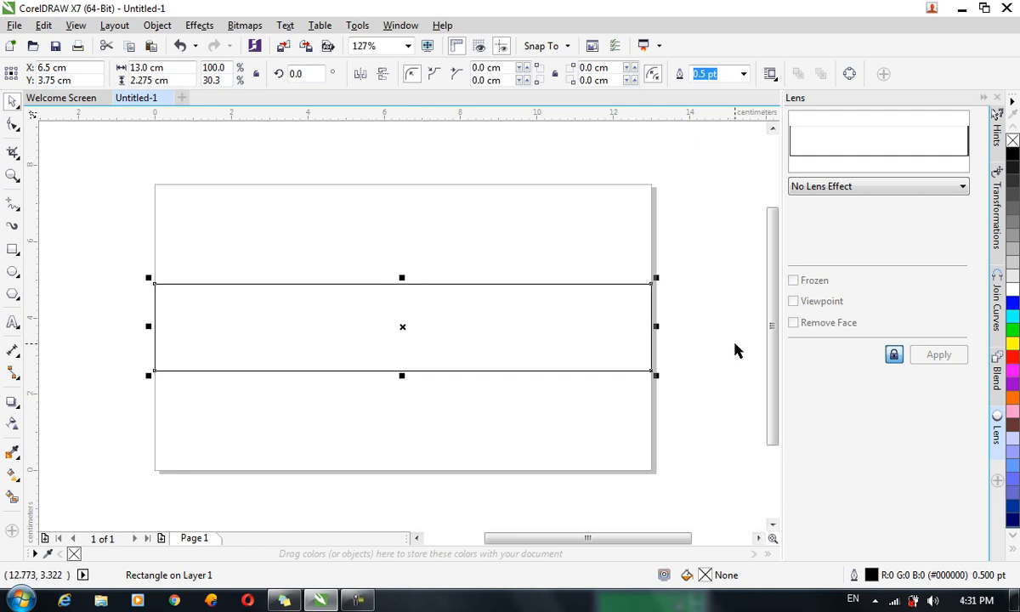
pyautogui.click(1012, 506)
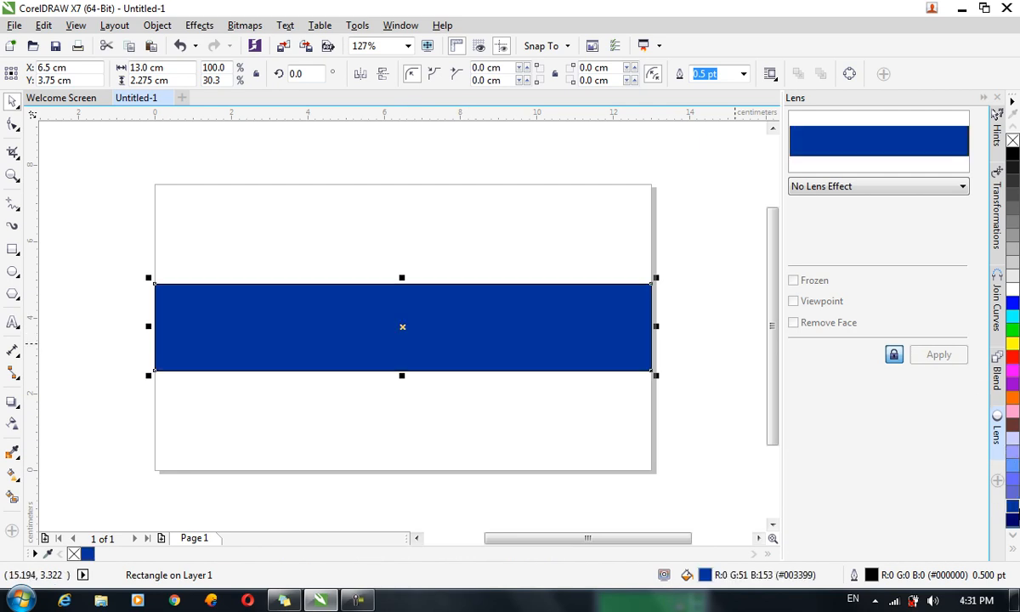
pyautogui.click(744, 75)
pyautogui.click(687, 86)
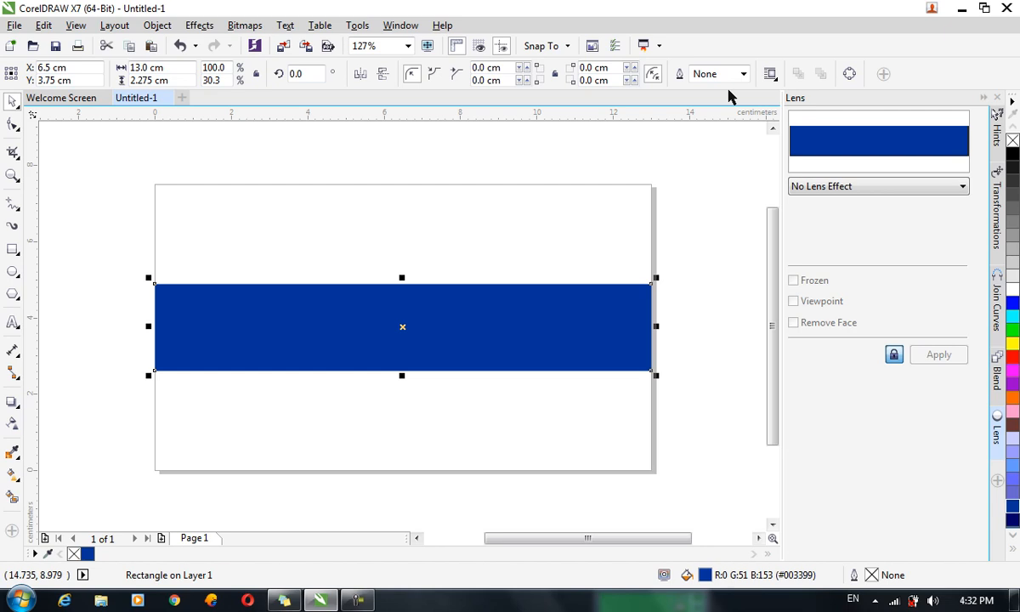
# Duplicate the blue band in place.
pyautogui.hotkey('ctrl', 'c')
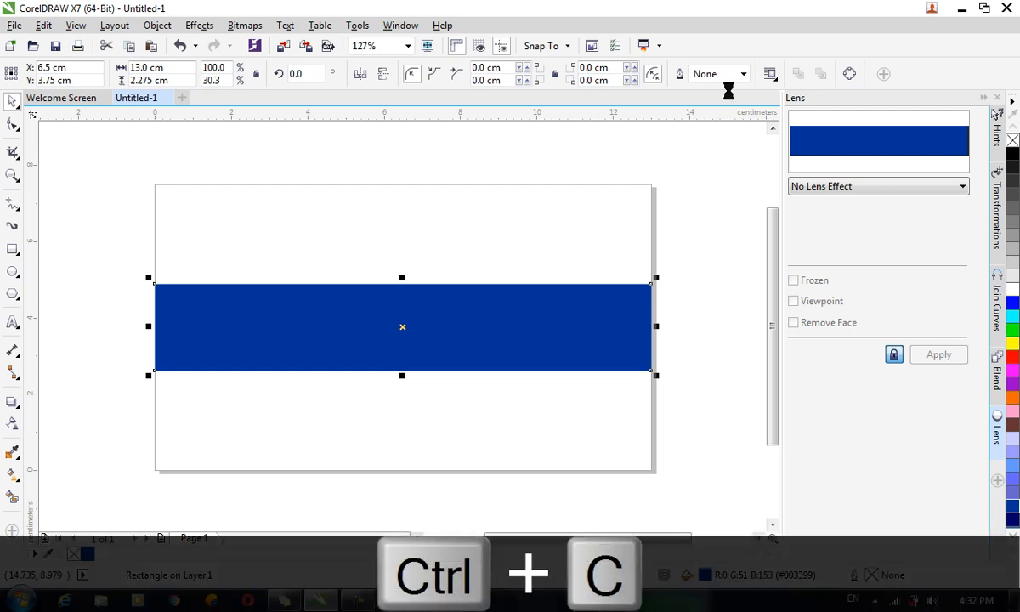
pyautogui.hotkey('ctrl', 'v')
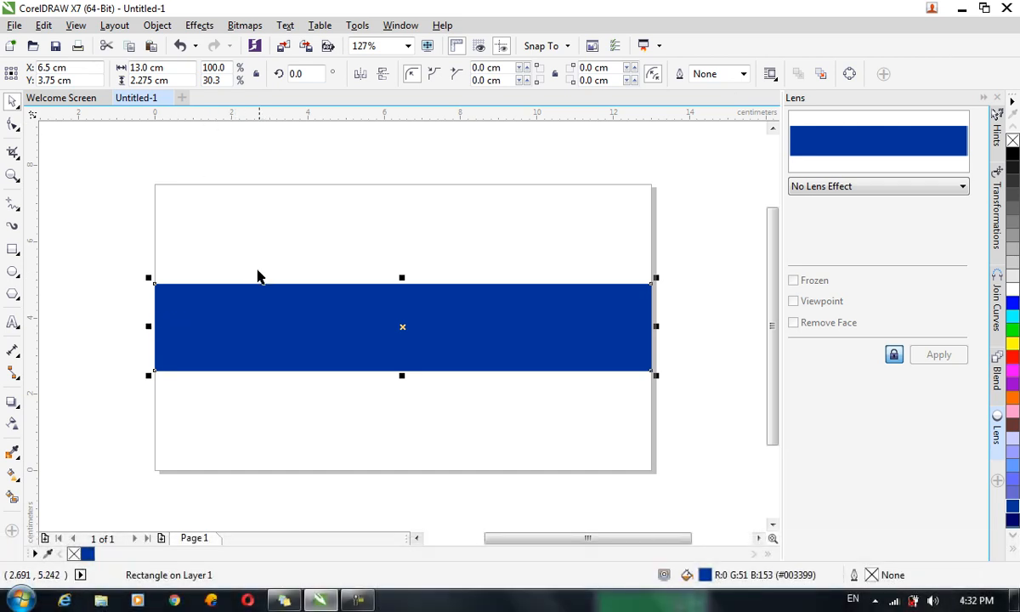
pyautogui.click(271, 295)
pyautogui.click(272, 303)
# Resize the copy to 3.0 cm wide and 5.0 cm tall.
pyautogui.moveTo(166, 67); pyautogui.dragTo(87, 57)
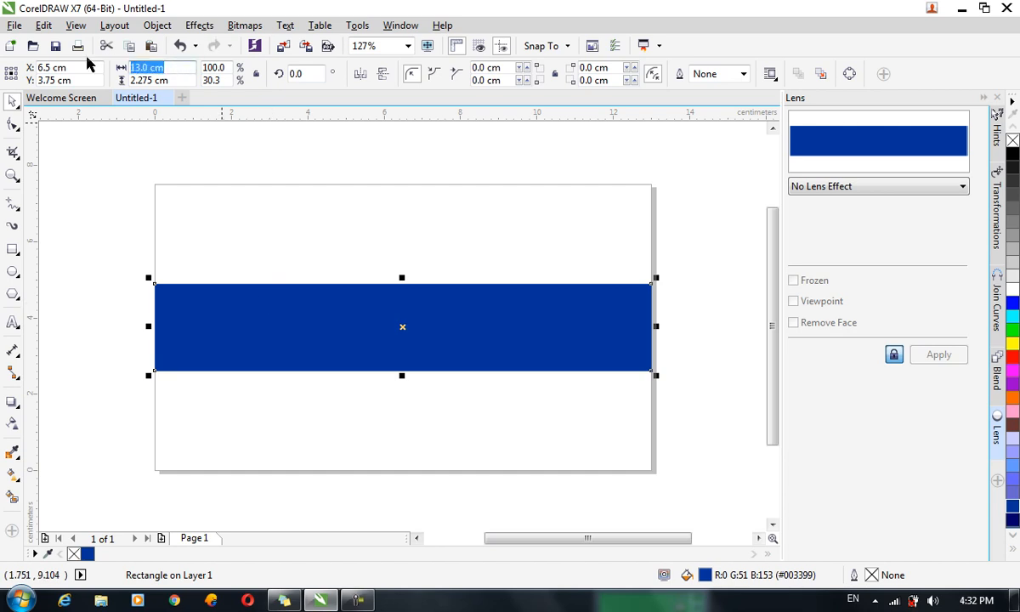
pyautogui.write('5')
pyautogui.press('Return')
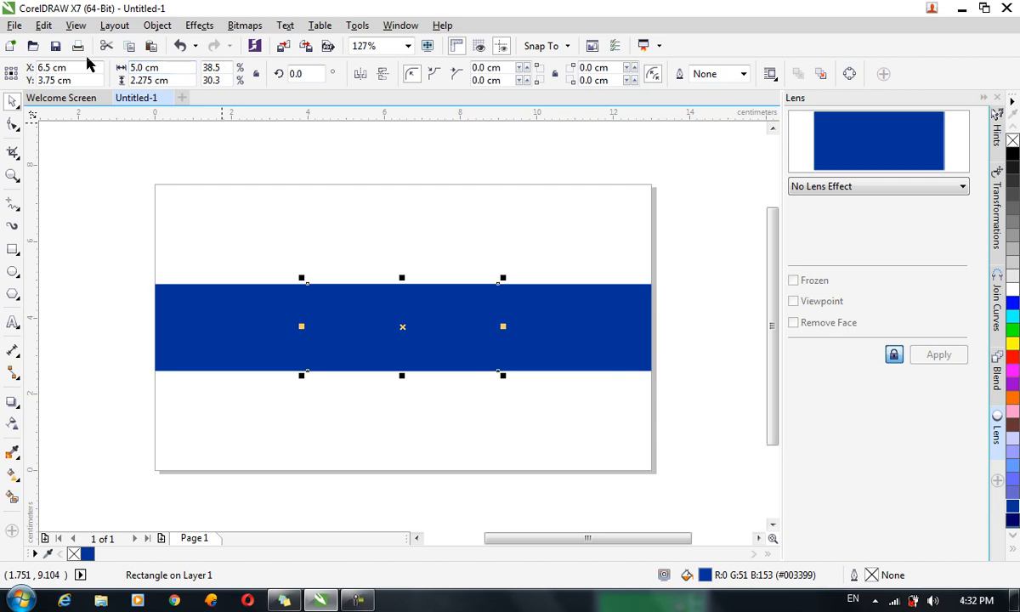
pyautogui.moveTo(167, 78); pyautogui.dragTo(94, 77)
pyautogui.write('3')
pyautogui.press('Return')
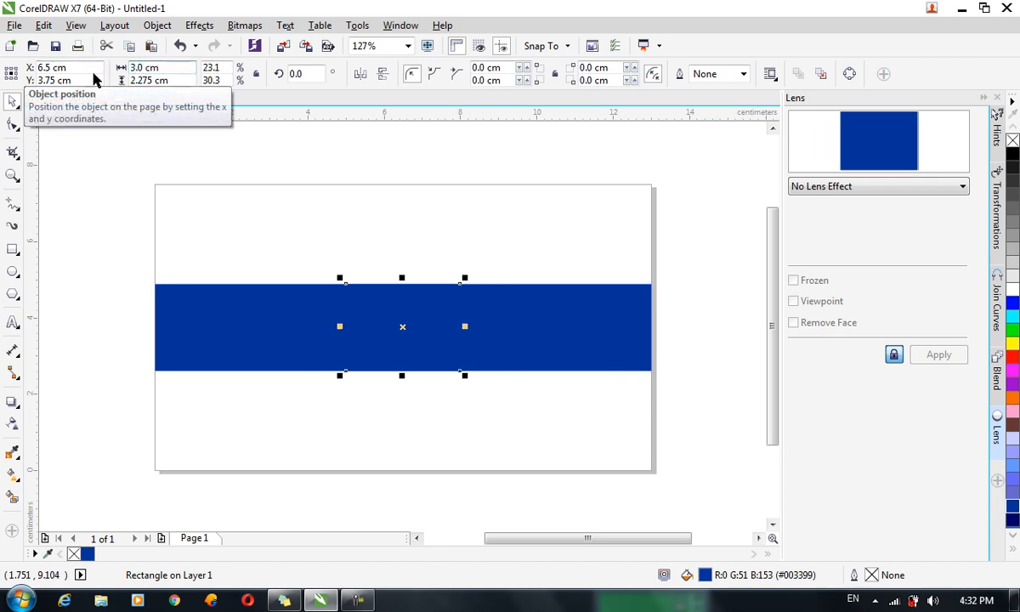
pyautogui.moveTo(177, 82); pyautogui.dragTo(117, 84)
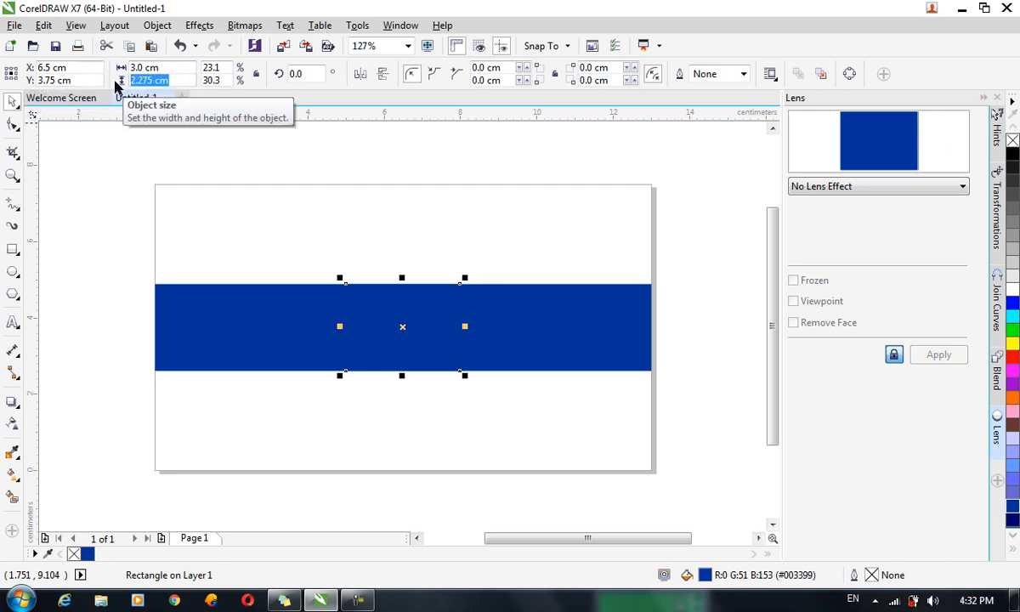
pyautogui.write('5')
pyautogui.press('Return')
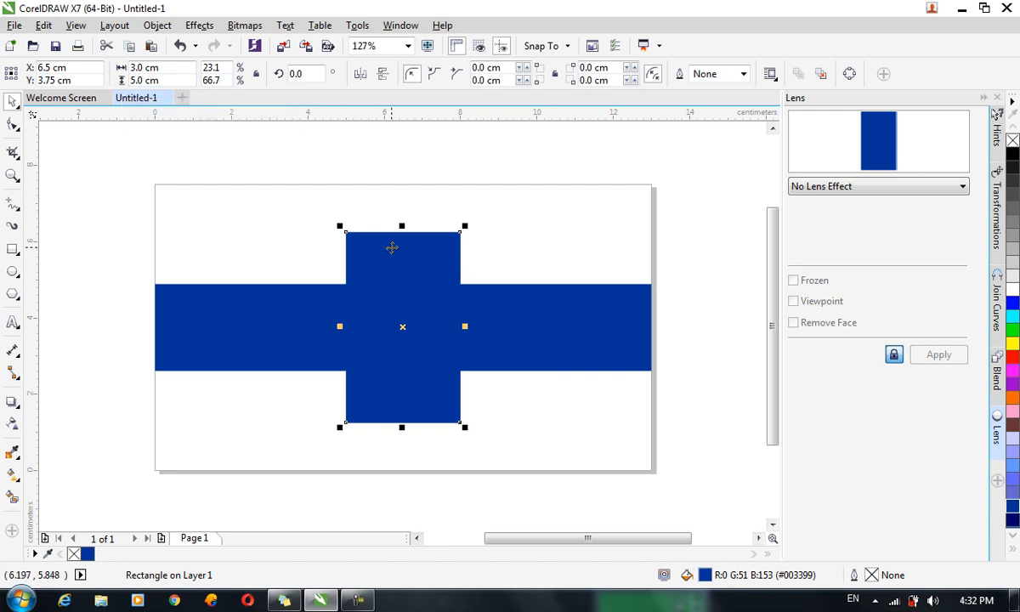
# Move the tall block to the band's right end and place a duplicate at the left end.
pyautogui.moveTo(420, 263); pyautogui.dragTo(611, 271)
pyautogui.hotkey('ctrl', 'c')
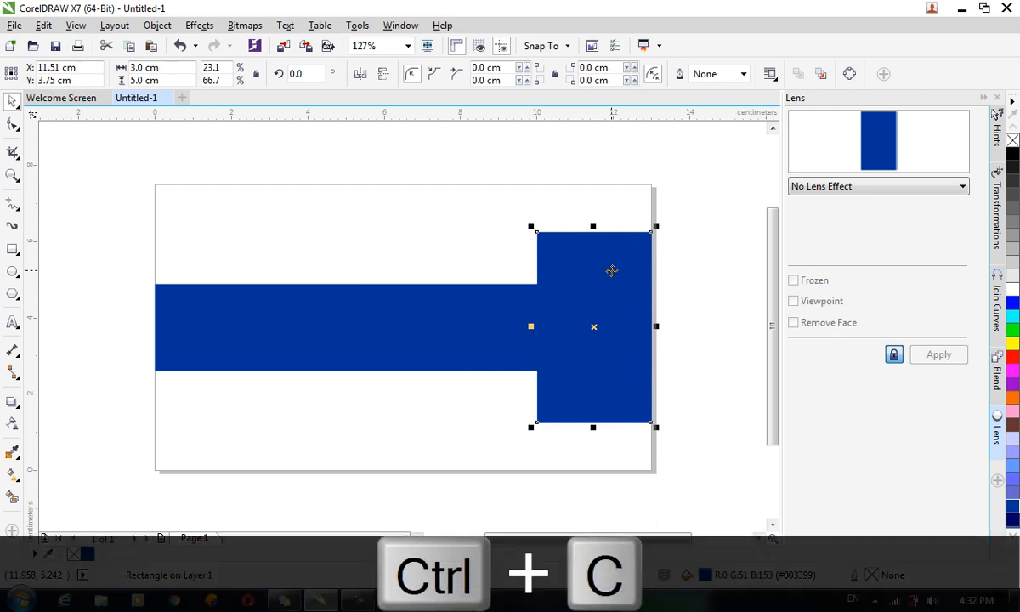
pyautogui.hotkey('ctrl', 'v')
pyautogui.moveTo(612, 270); pyautogui.dragTo(227, 257)
# Shorten both end blocks together to 3.444 cm tall.
pyautogui.keyDown('shift'); pyautogui.click(588, 272); pyautogui.keyUp('shift')
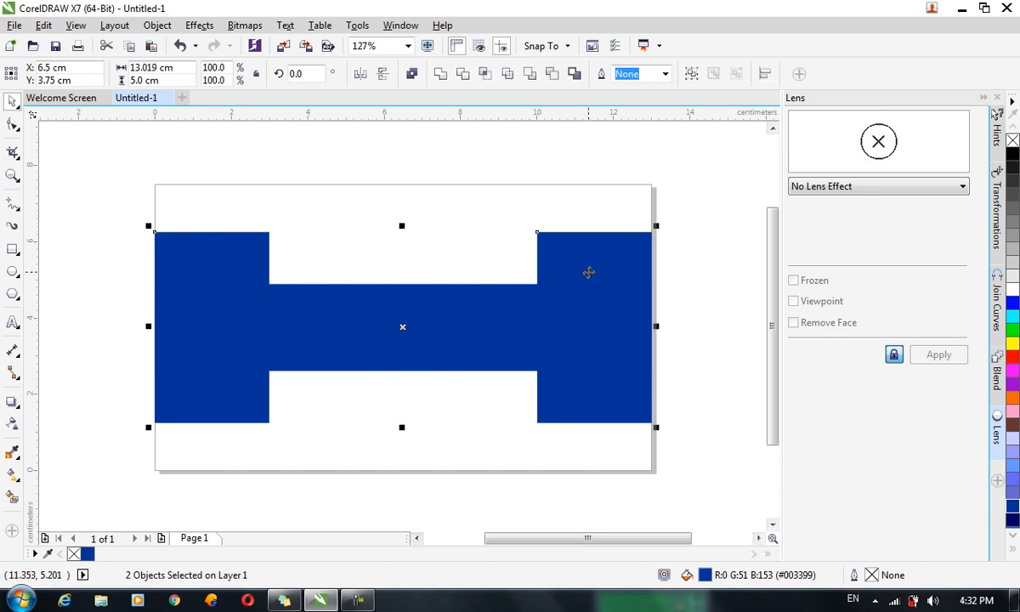
pyautogui.moveTo(401, 426); pyautogui.dragTo(400, 401)
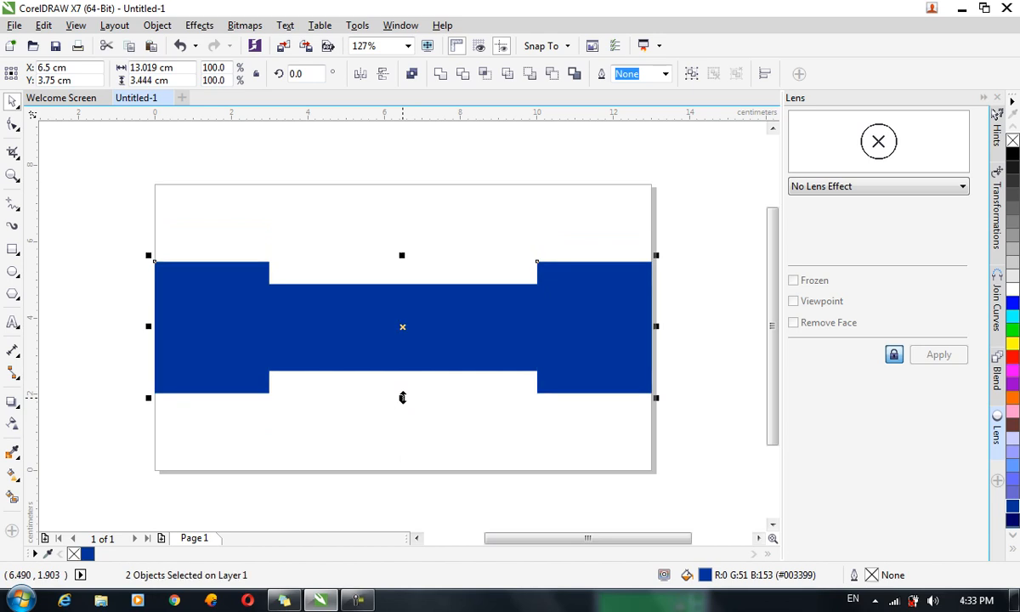
pyautogui.click(430, 446)
pyautogui.click(592, 348)
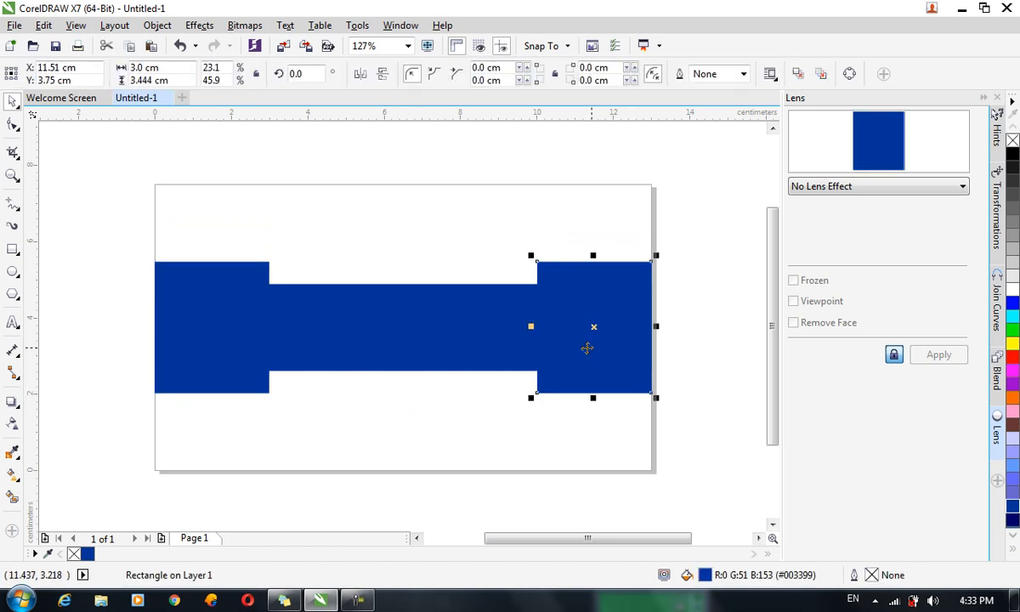
pyautogui.click(9, 404)
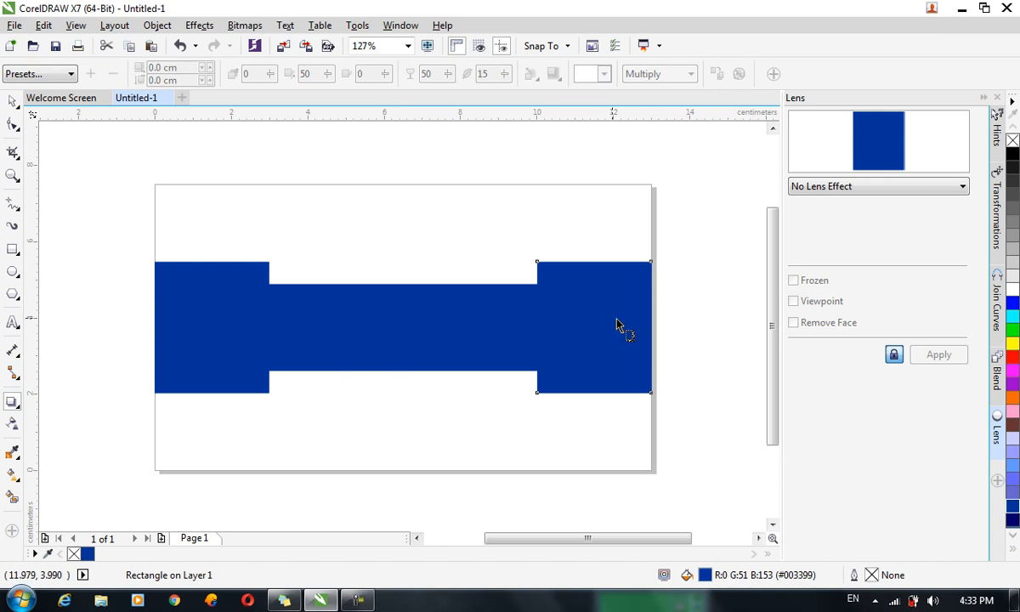
# Cast a drop shadow from the right end block, undoing a stray shadow on the middle bar.
pyautogui.moveTo(631, 325); pyautogui.dragTo(537, 339)
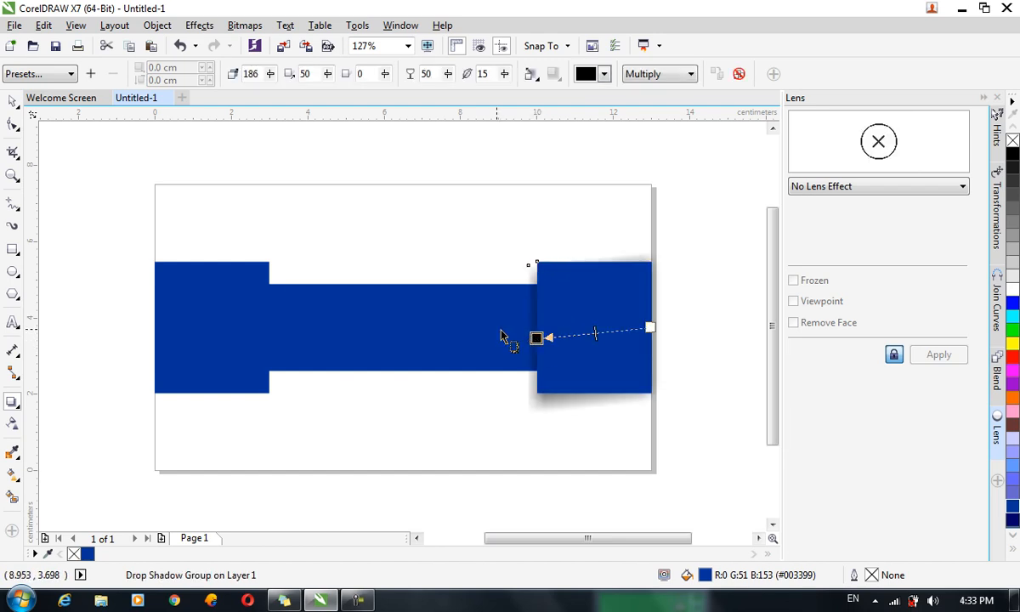
pyautogui.moveTo(215, 328); pyautogui.dragTo(266, 366)
pyautogui.hotkey('ctrl', 'z')
pyautogui.hotkey('ctrl', 'z')
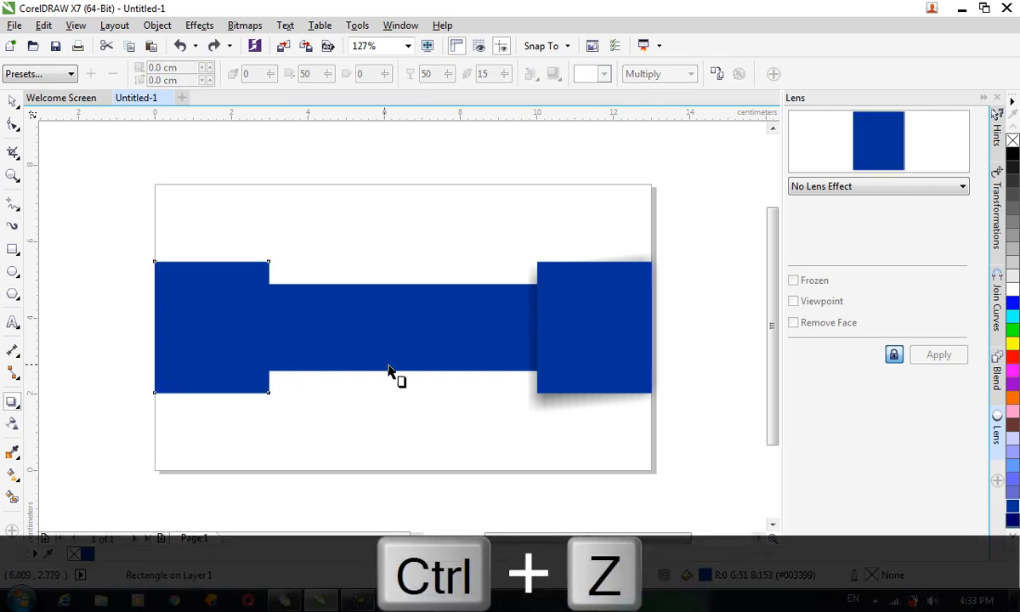
pyautogui.hotkey('ctrl', 'z')
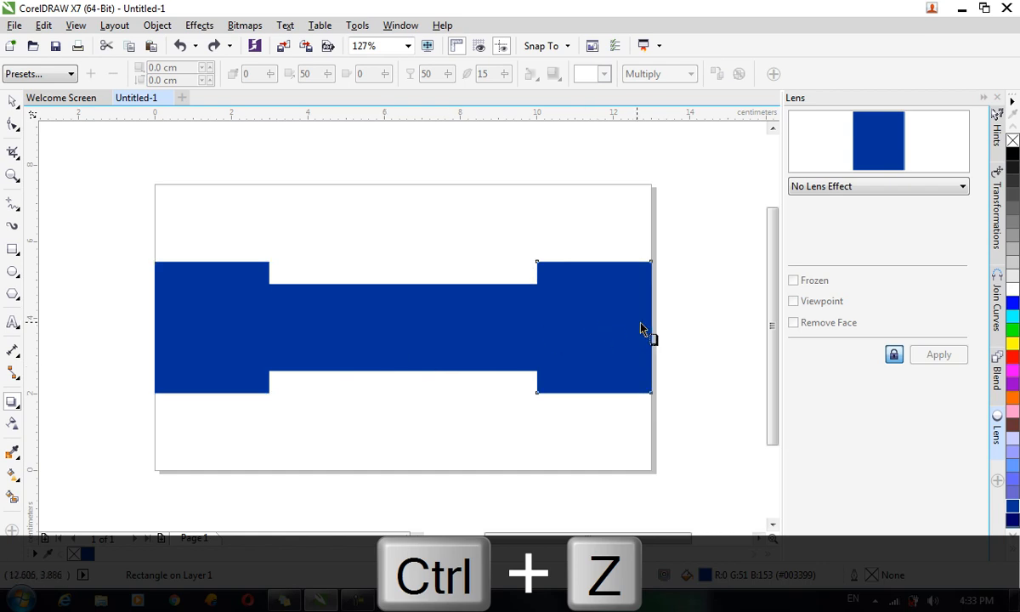
pyautogui.moveTo(546, 353)
pyautogui.mouseDown()
pyautogui.moveTo(526, 357)
pyautogui.moveTo(537, 357)
pyautogui.mouseUp()
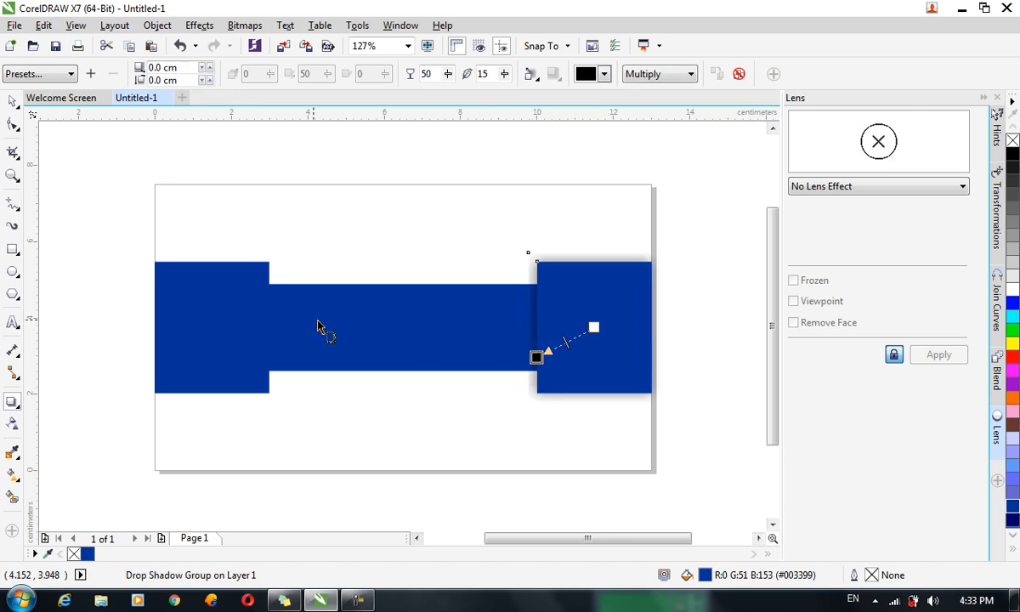
# Add a drop shadow to the left end block, undoing the one tried on the middle bar.
pyautogui.moveTo(219, 316); pyautogui.dragTo(250, 335)
pyautogui.hotkey('ctrl', 'z')
pyautogui.click(228, 337)
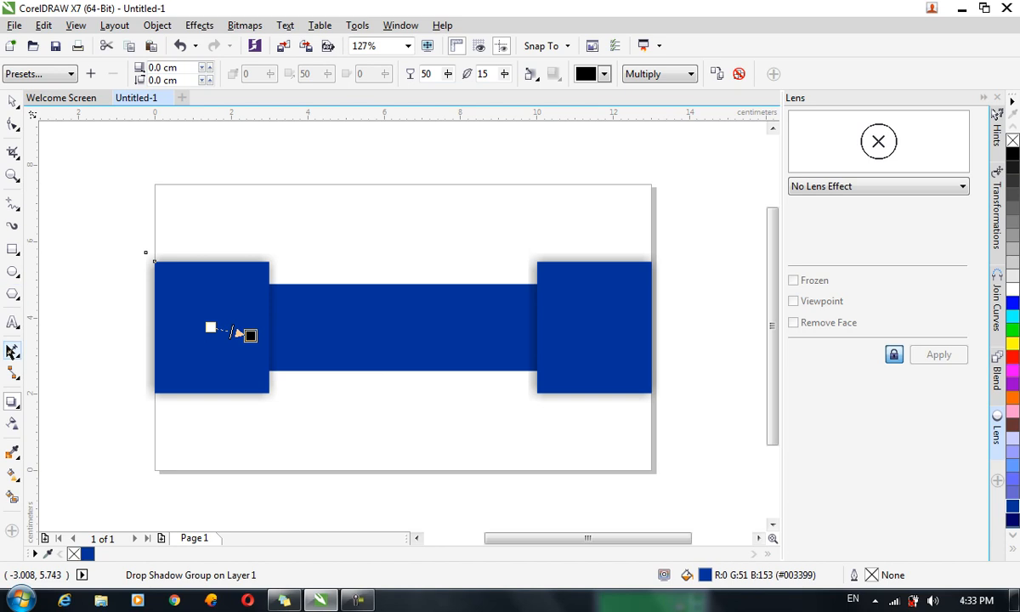
pyautogui.click(12, 323)
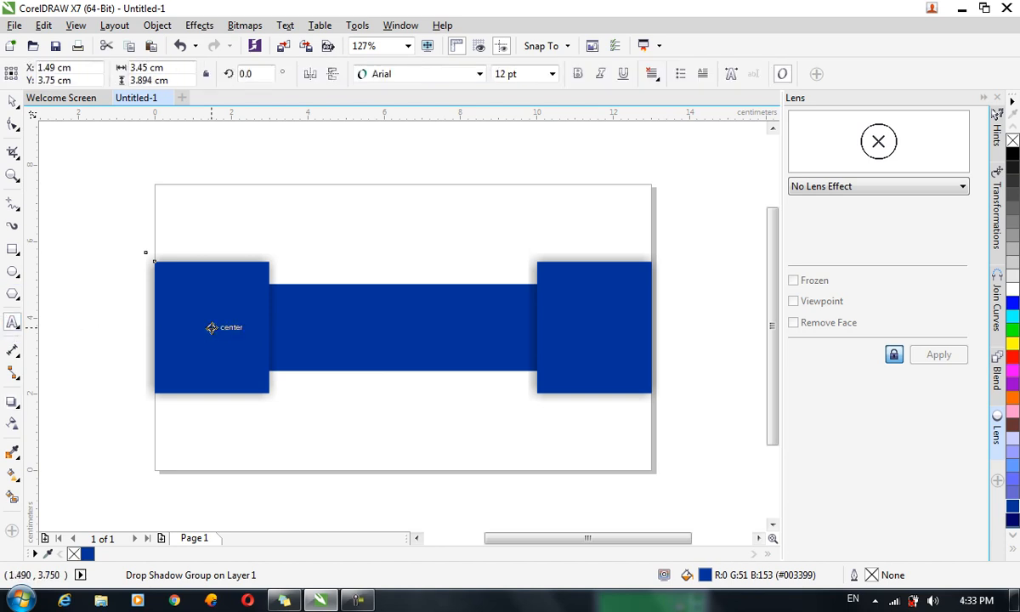
# Type 'Sherzai Institute' above the band with 'ID Card' on a second line, then select all the text.
pyautogui.click(396, 215)
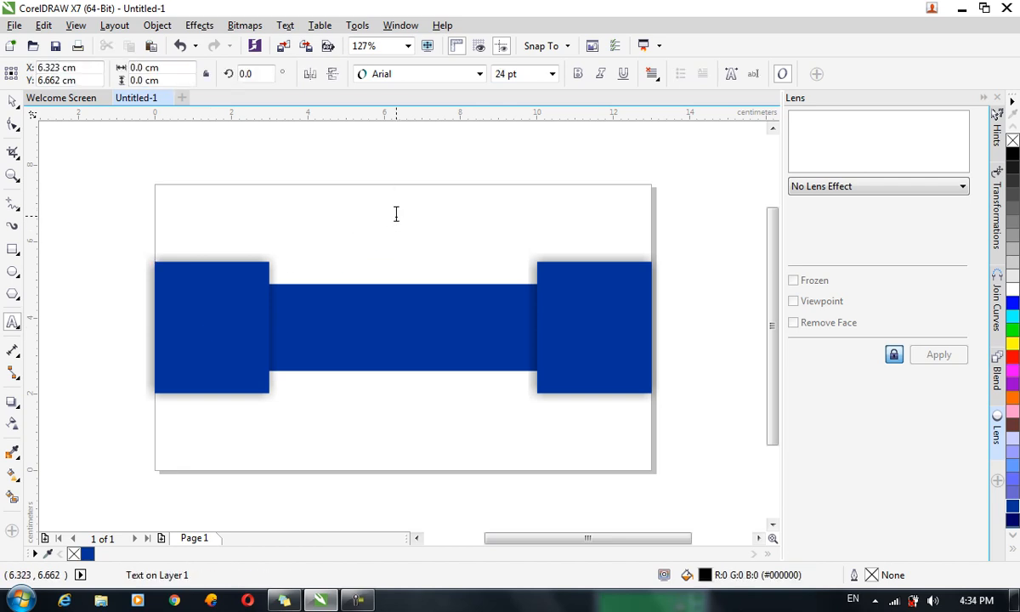
pyautogui.write('Sherzai ')
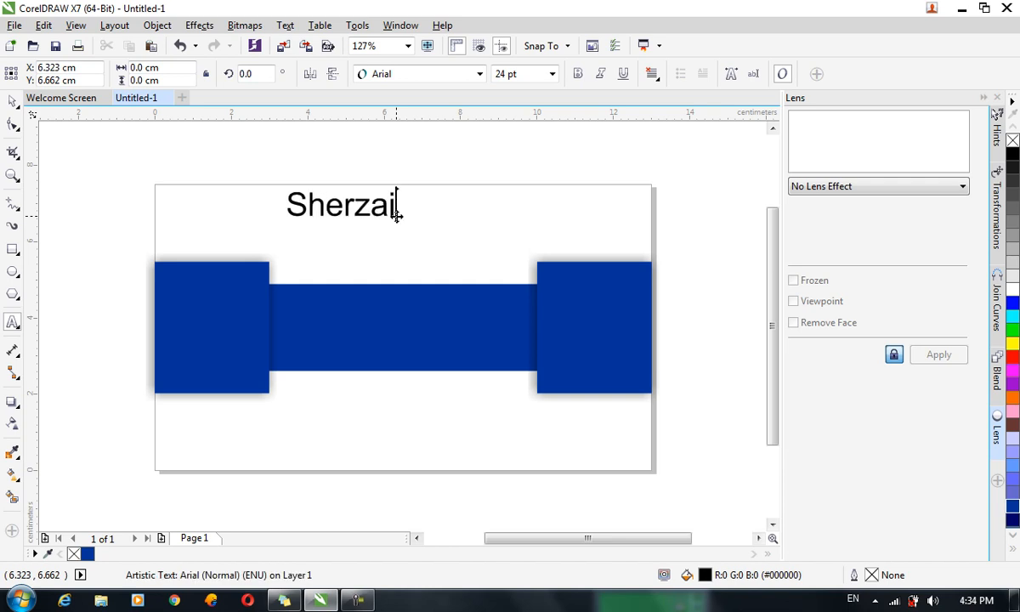
pyautogui.write('Instit')
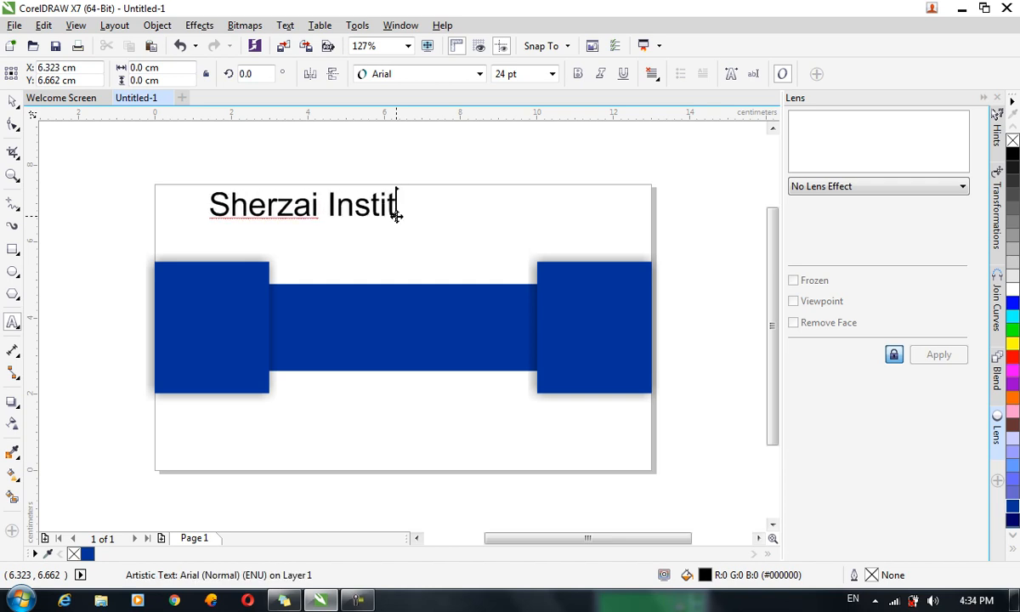
pyautogui.write('ute')
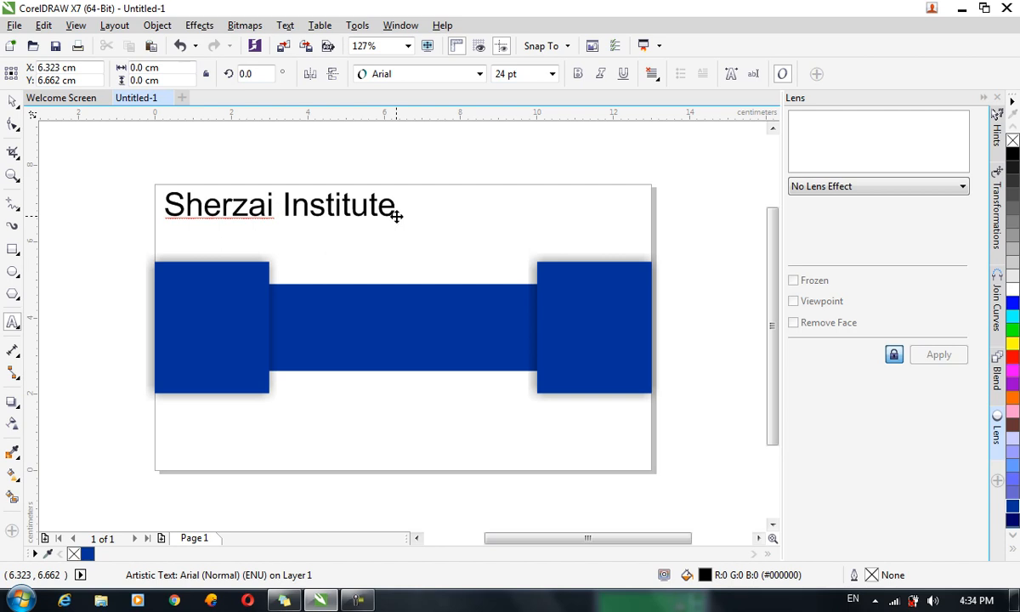
pyautogui.press('Return')
pyautogui.write('ID Card')
pyautogui.hotkey('ctrl', 'a')
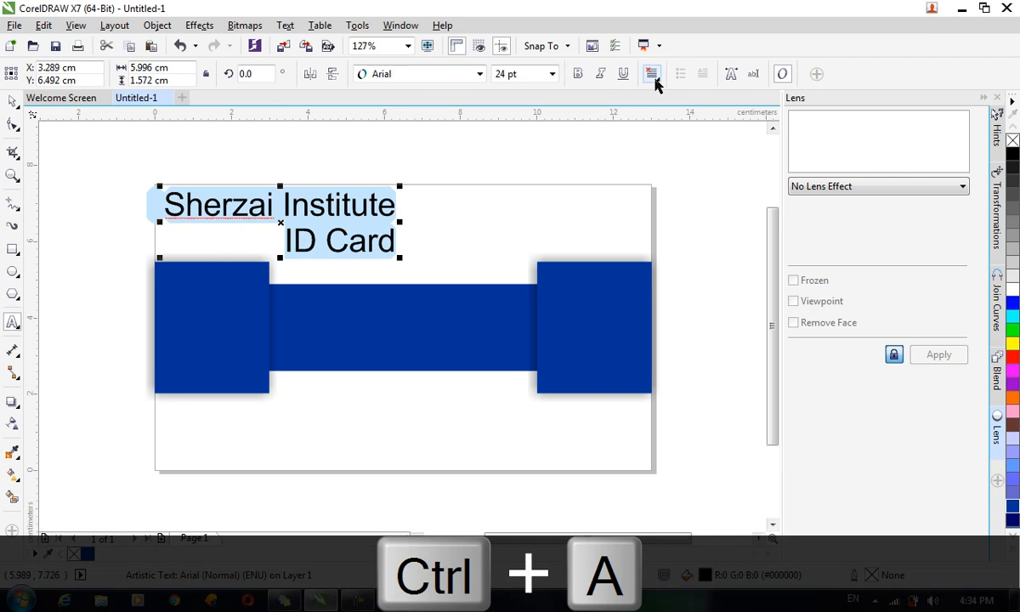
# Center-align both heading lines and set them in Times New Roman.
pyautogui.click(654, 74)
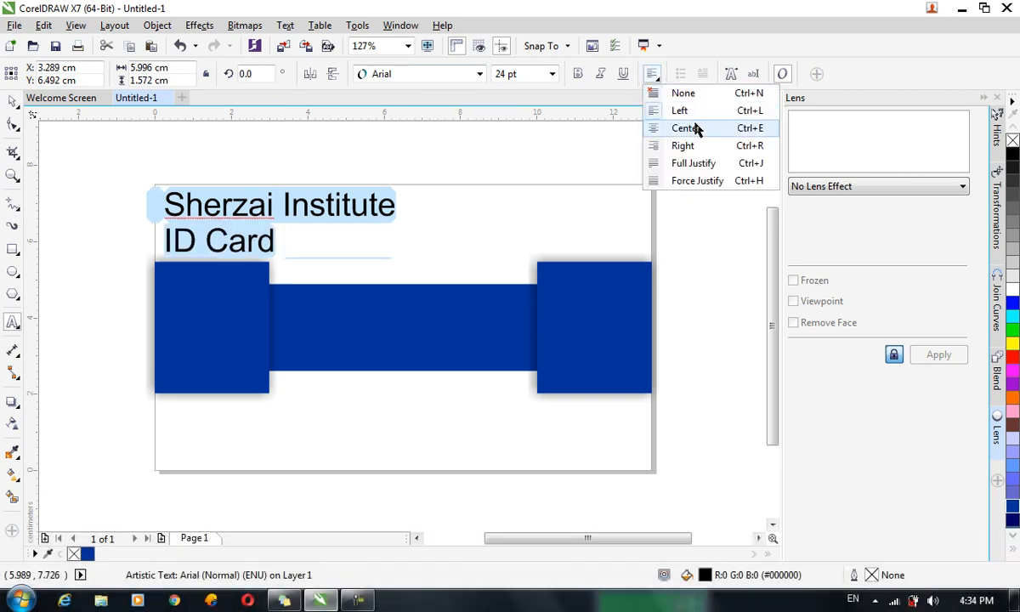
pyautogui.click(697, 128)
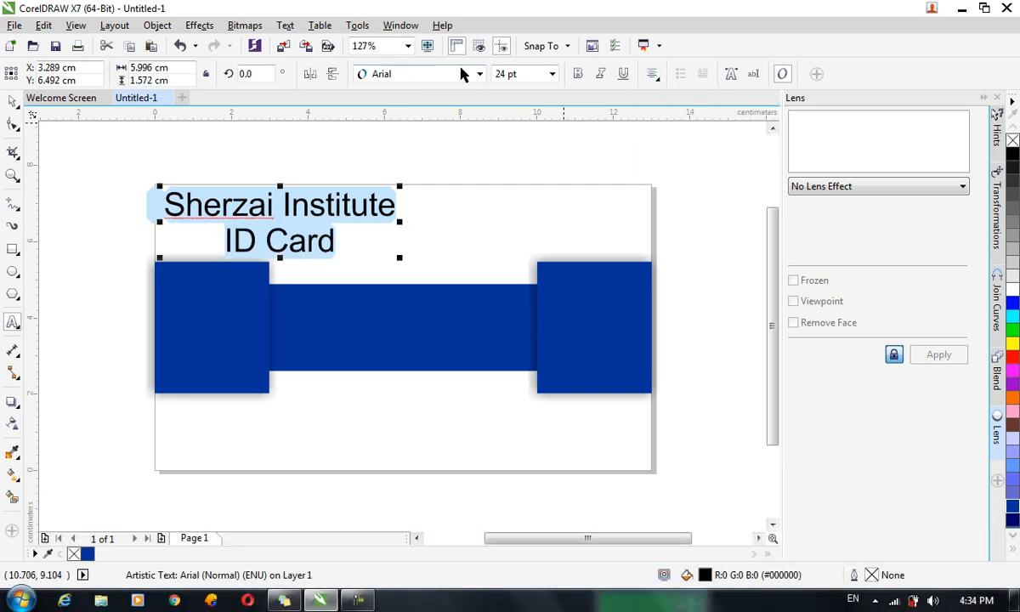
pyautogui.click(464, 74)
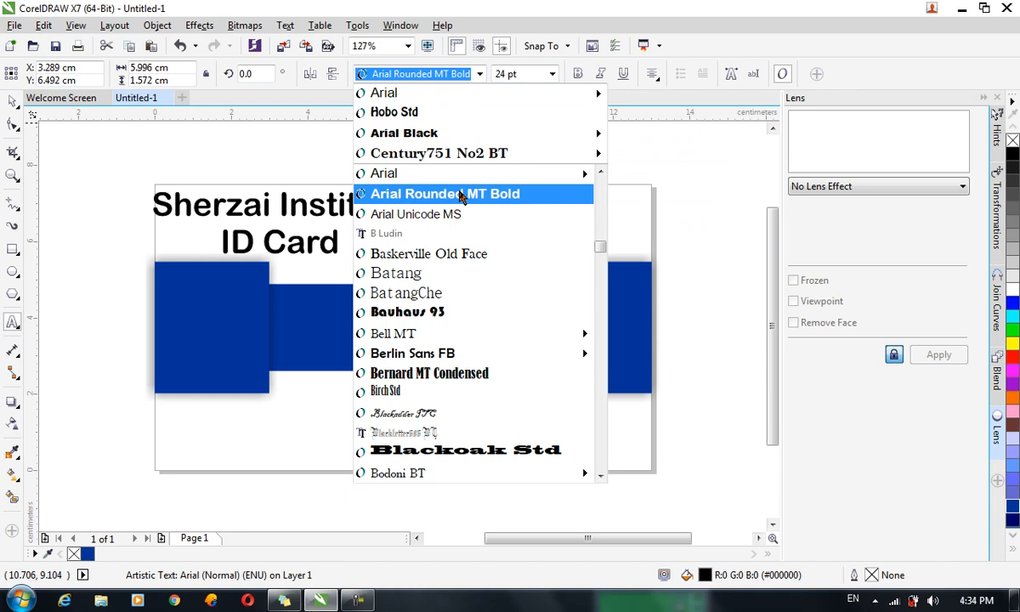
pyautogui.click(654, 170)
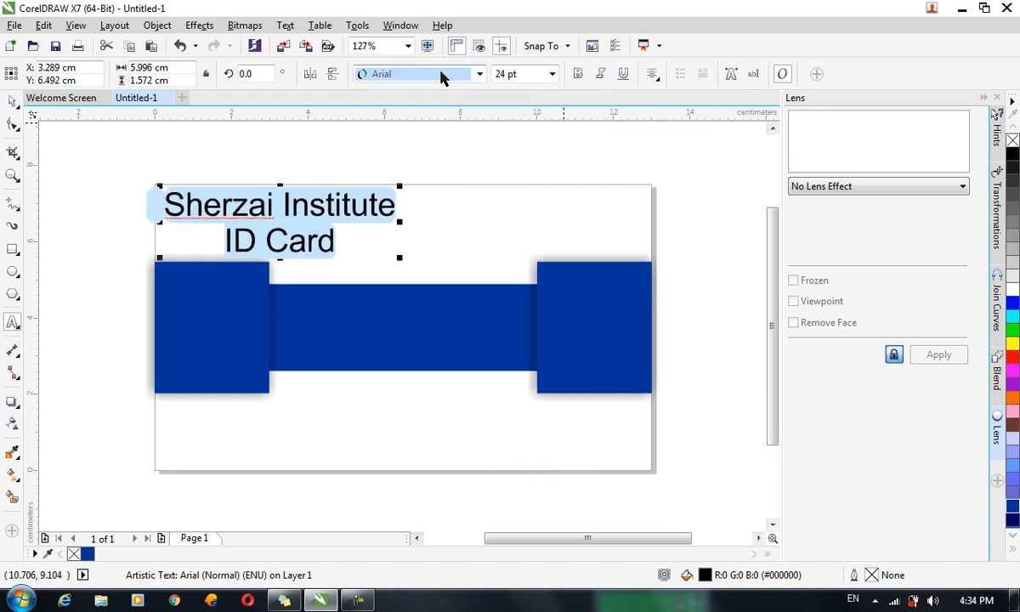
pyautogui.click(441, 75)
pyautogui.write('Times New Roman')
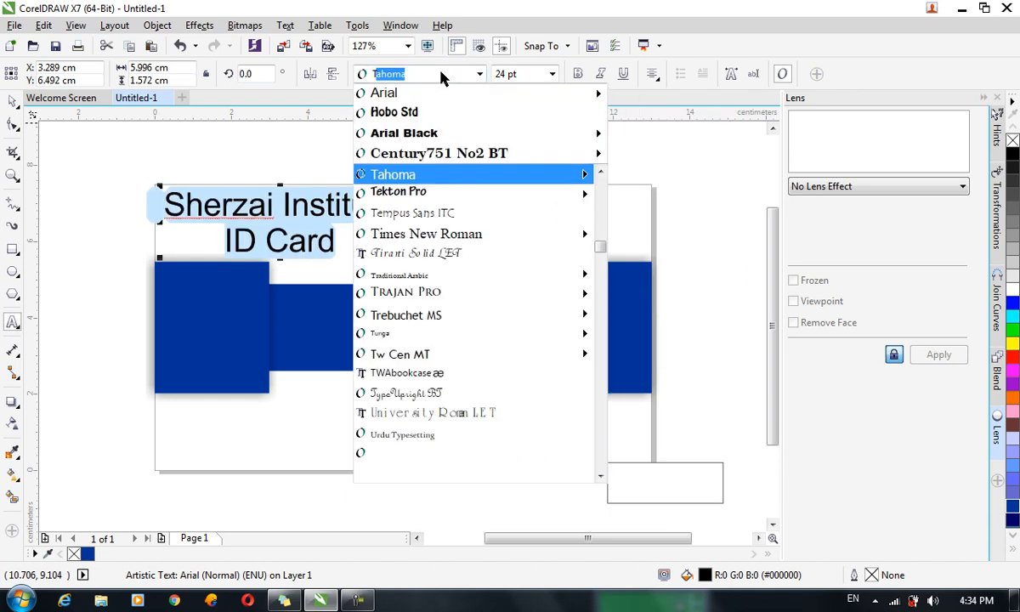
pyautogui.press('Return')
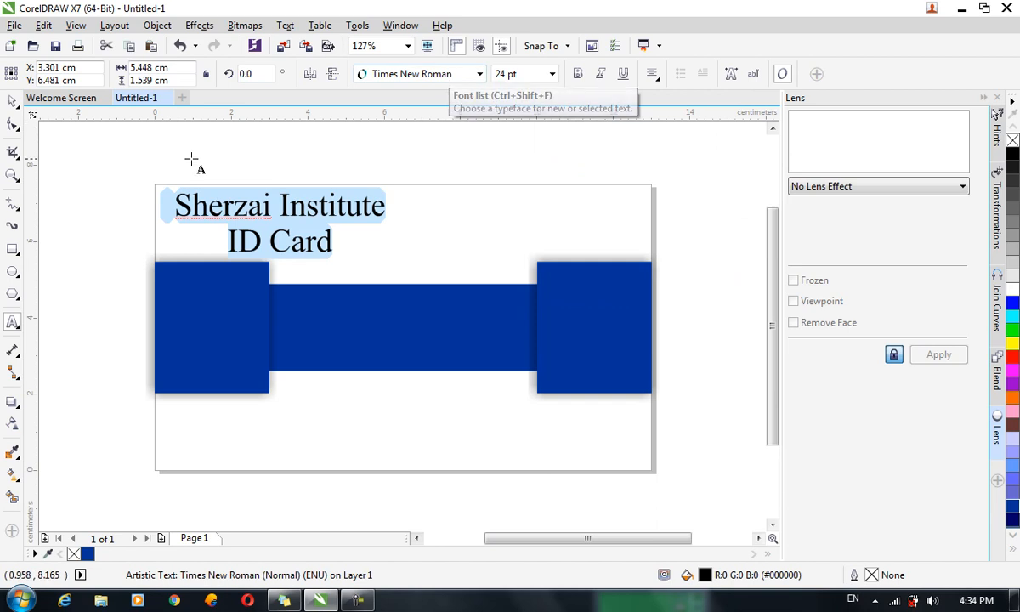
pyautogui.click(304, 242)
# Make the 'ID Card' line 16 pt, adjusting its letter spacing.
pyautogui.moveTo(227, 238); pyautogui.dragTo(341, 240)
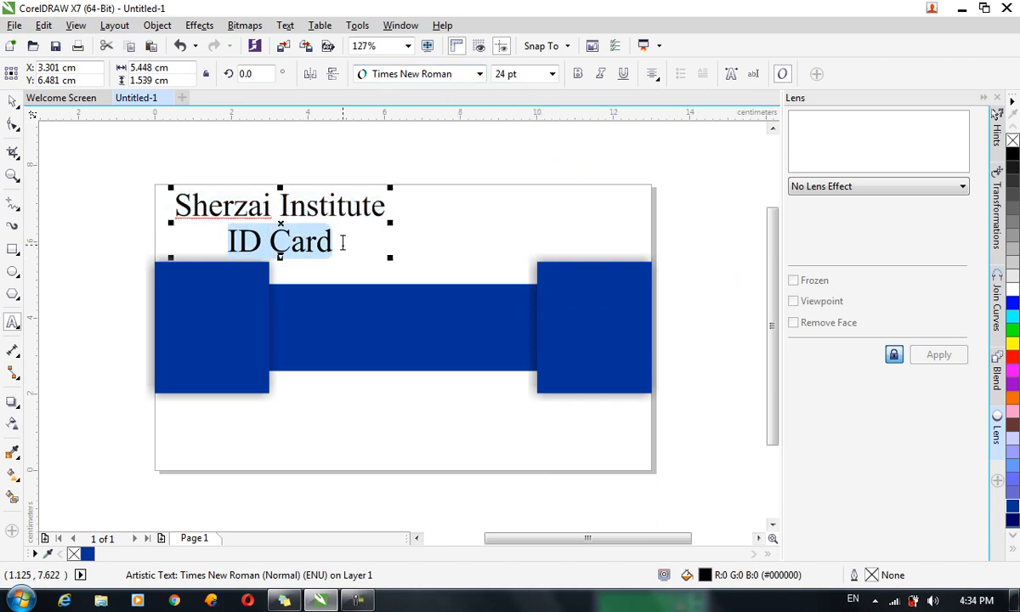
pyautogui.hotkey('ctrl', 'shift', ',')
pyautogui.hotkey('ctrl', 'shift', ',')
pyautogui.hotkey('ctrl', 'shift', ',')
pyautogui.hotkey('ctrl', 'shift', ',')
pyautogui.hotkey('ctrl', 'shift', '.')
pyautogui.hotkey('ctrl', 'shift', '.')
pyautogui.hotkey('ctrl', 'shift', '.')
pyautogui.hotkey('ctrl', 'shift', '.')
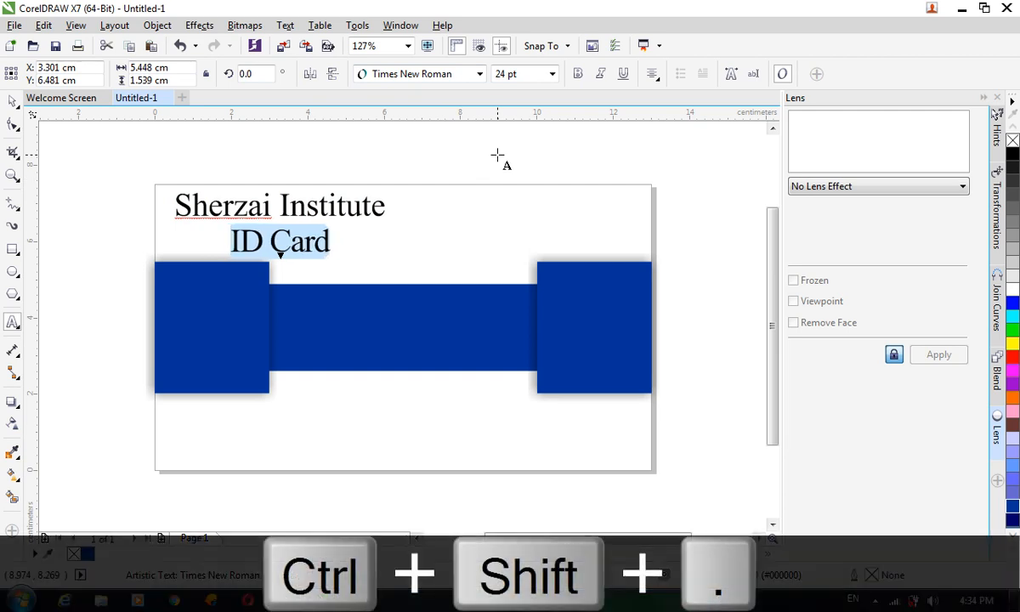
pyautogui.click(551, 74)
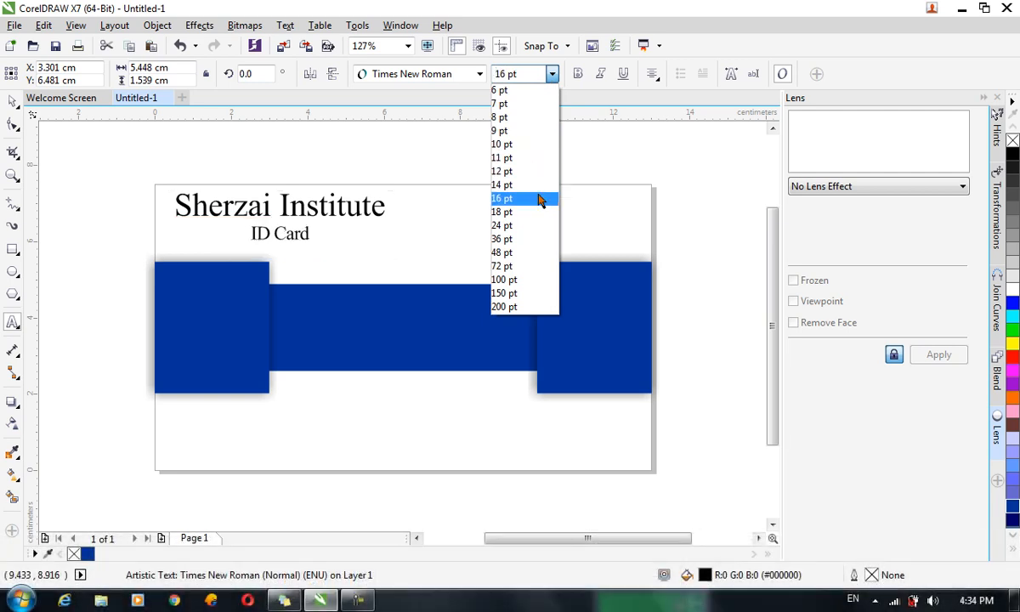
pyautogui.click(538, 198)
# Move the heading to the card's top centre and insert 'Student' before 'ID Card'.
pyautogui.click(13, 102)
pyautogui.click(314, 195)
pyautogui.moveTo(330, 208); pyautogui.dragTo(454, 216)
pyautogui.click(414, 229)
pyautogui.doubleClick(385, 234)
pyautogui.click(367, 234)
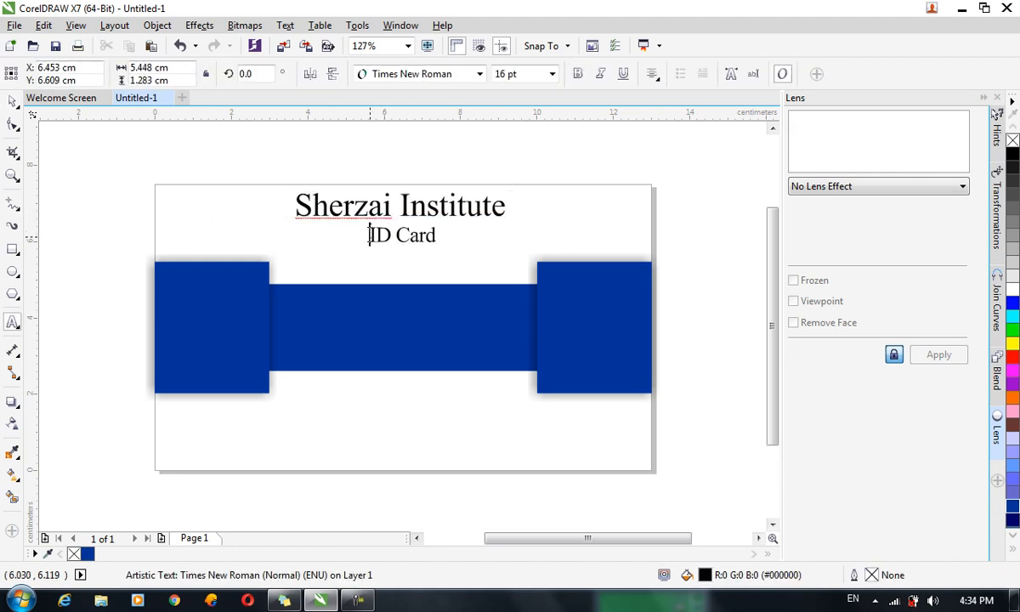
pyautogui.write('Student')
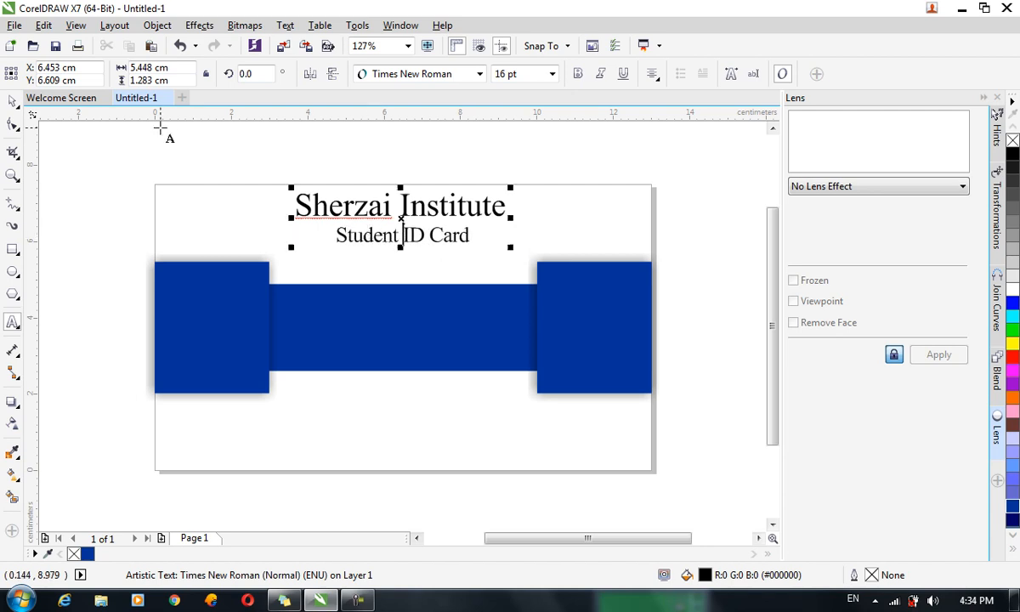
# Center the heading horizontally on the page with Align and Distribute, placing it at X 6.5 cm.
pyautogui.click(10, 102)
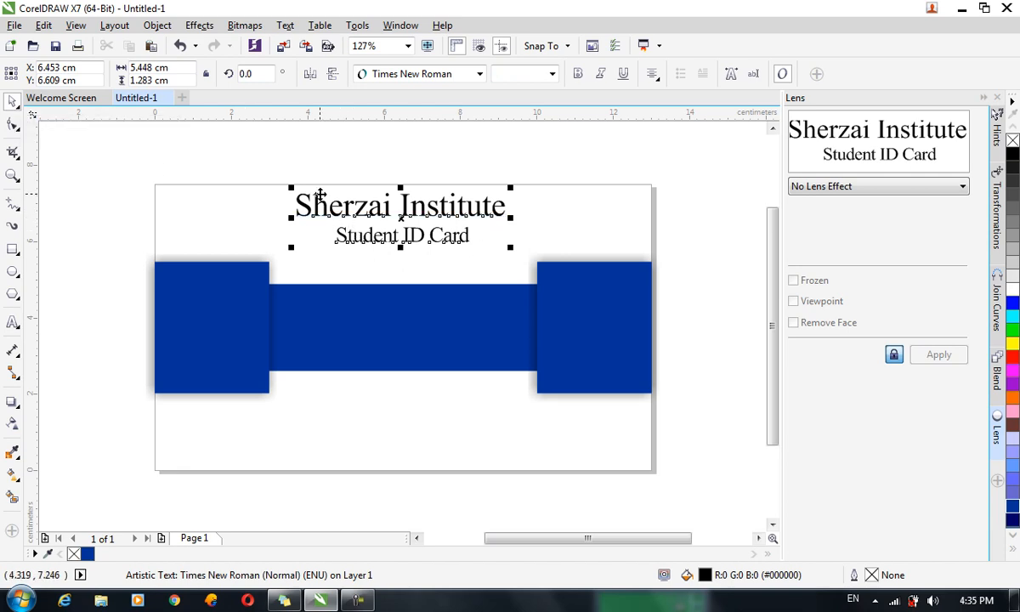
pyautogui.click(170, 24)
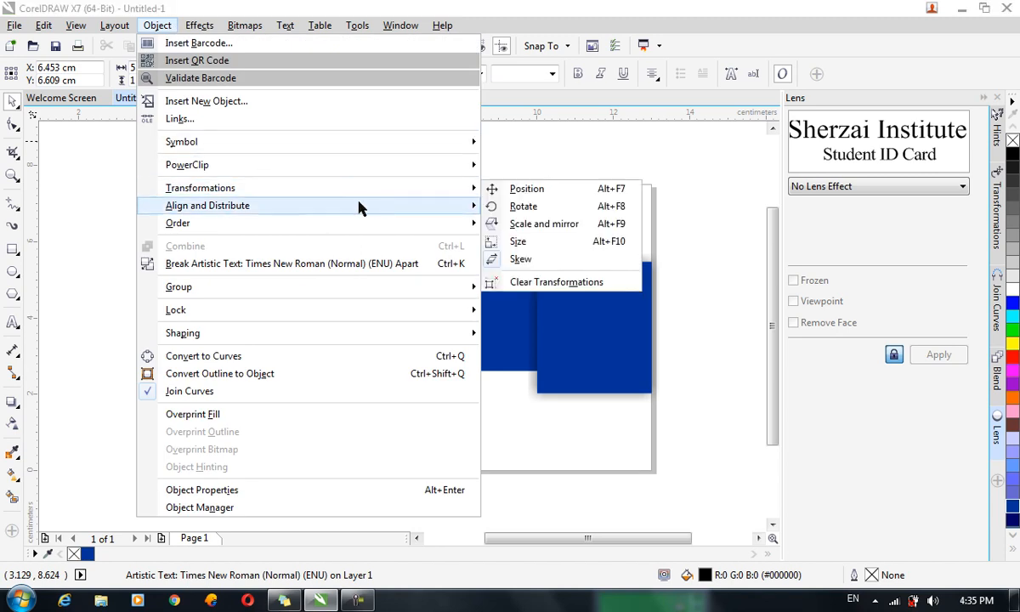
pyautogui.moveTo(383, 207)
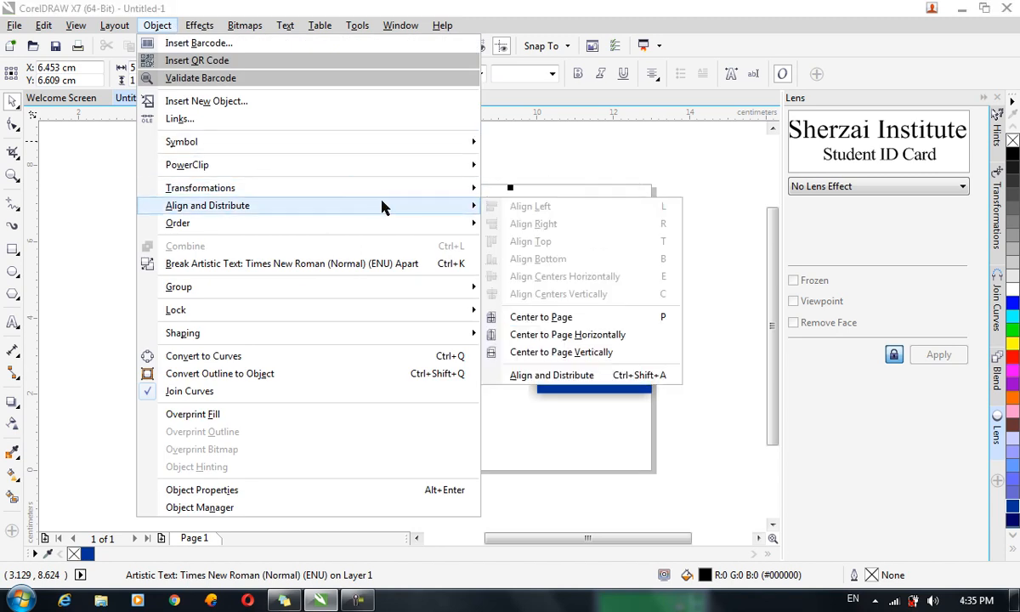
pyautogui.click(567, 335)
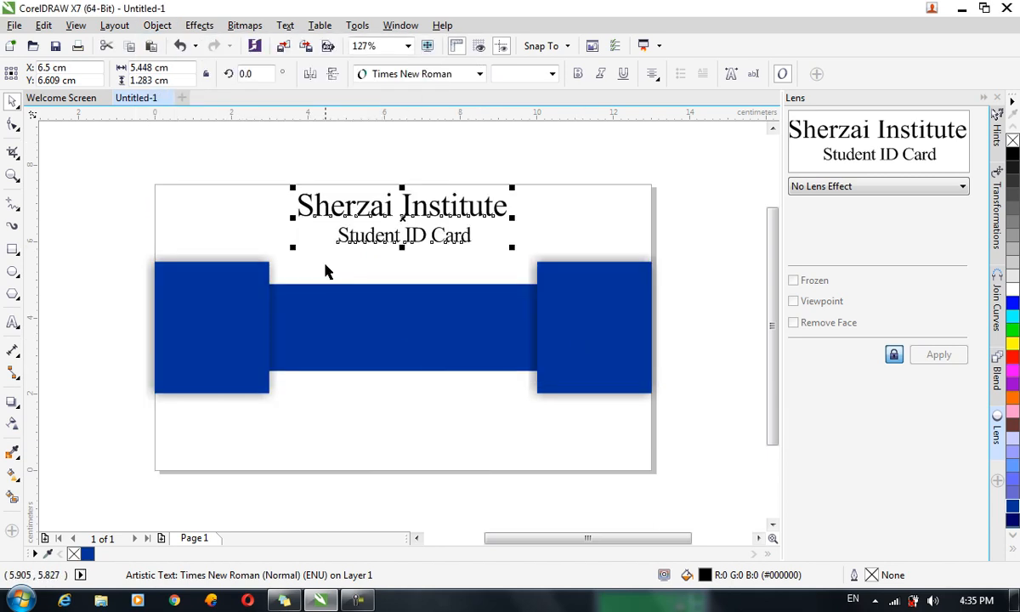
# Start new text on the blue band's upper left, replacing the placeholder 'Name' with the student's name.
pyautogui.click(13, 322)
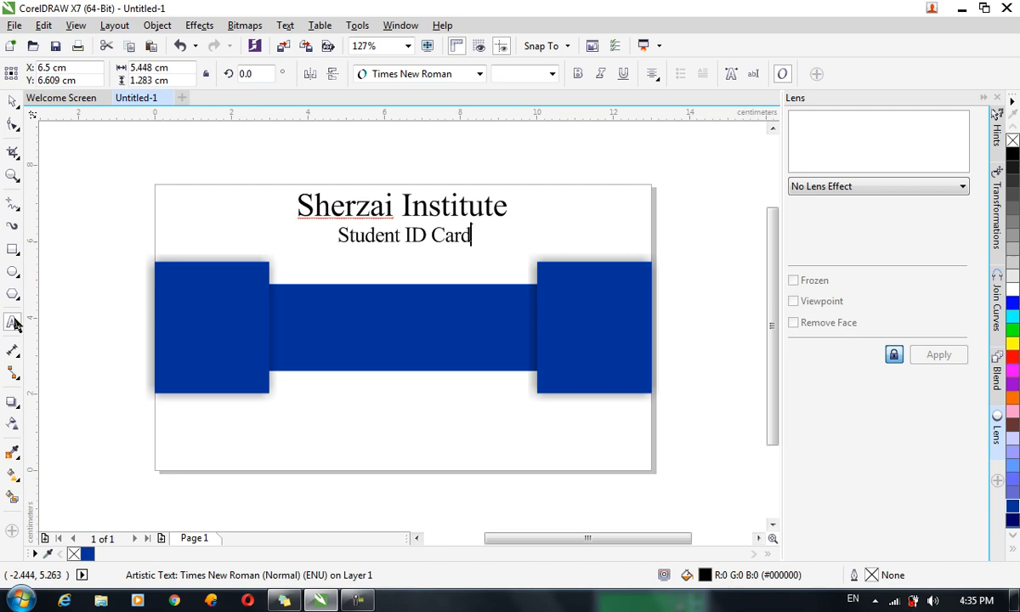
pyautogui.click(287, 289)
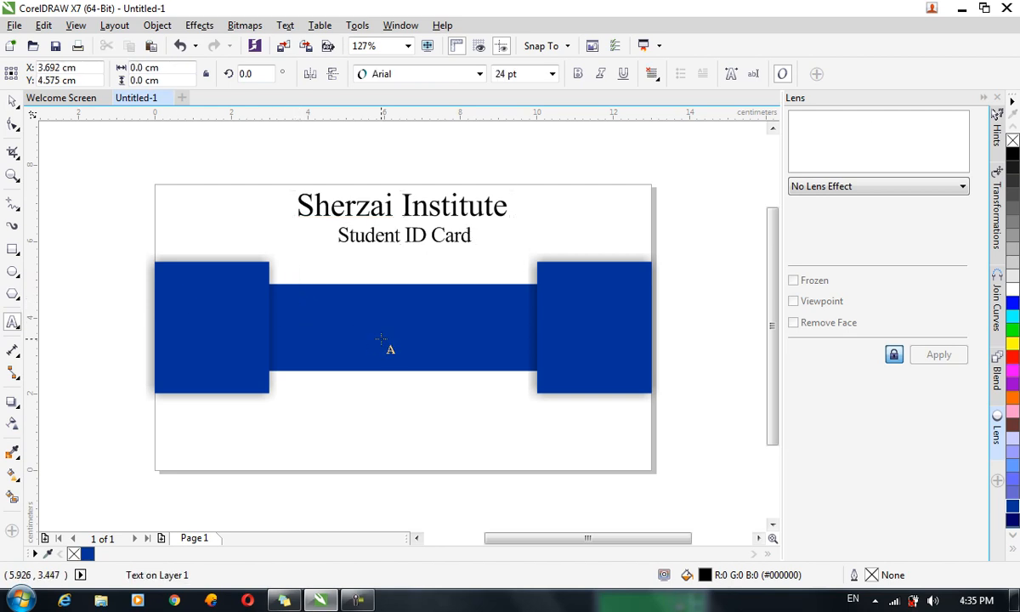
pyautogui.write('Name')
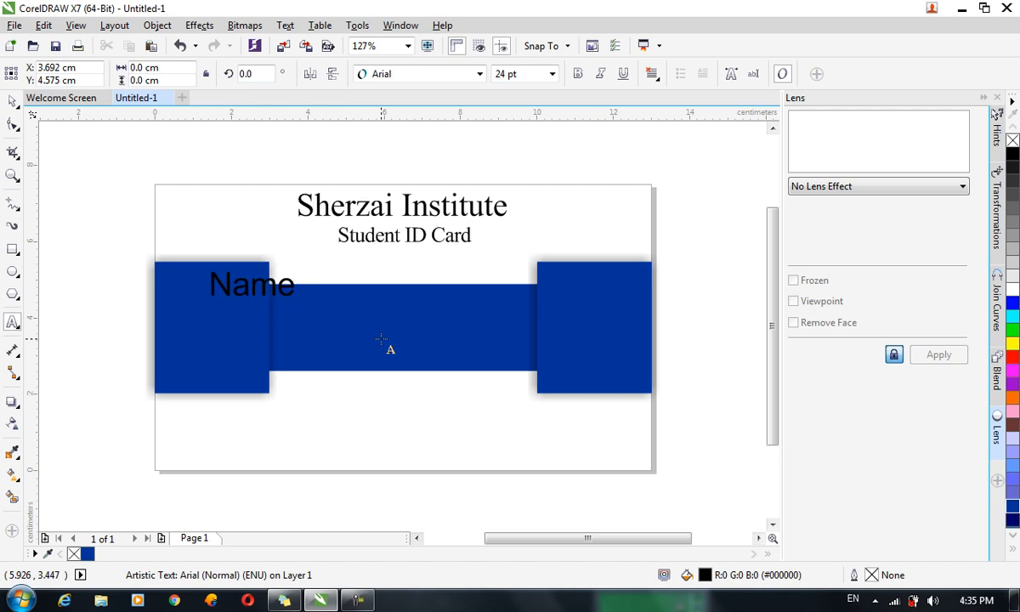
pyautogui.press('BackSpace')
pyautogui.press('BackSpace')
pyautogui.press('BackSpace')
pyautogui.press('BackSpace')
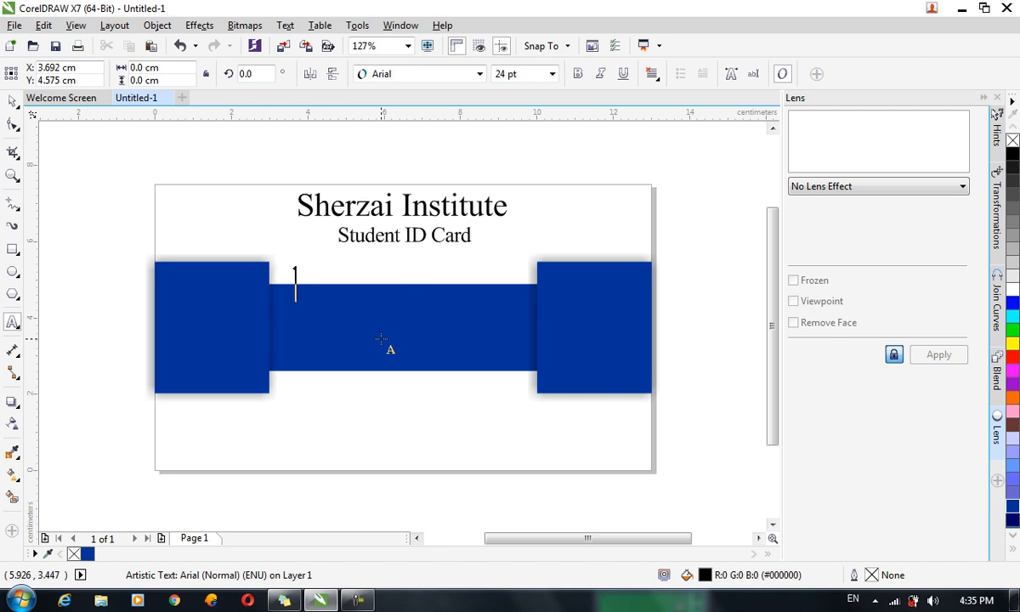
pyautogui.write('Ah')
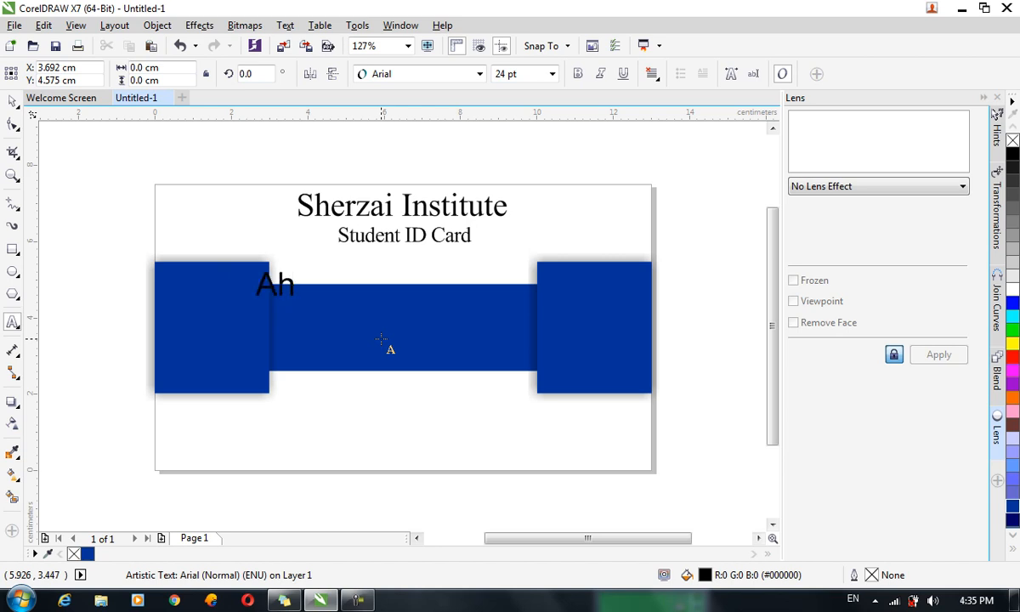
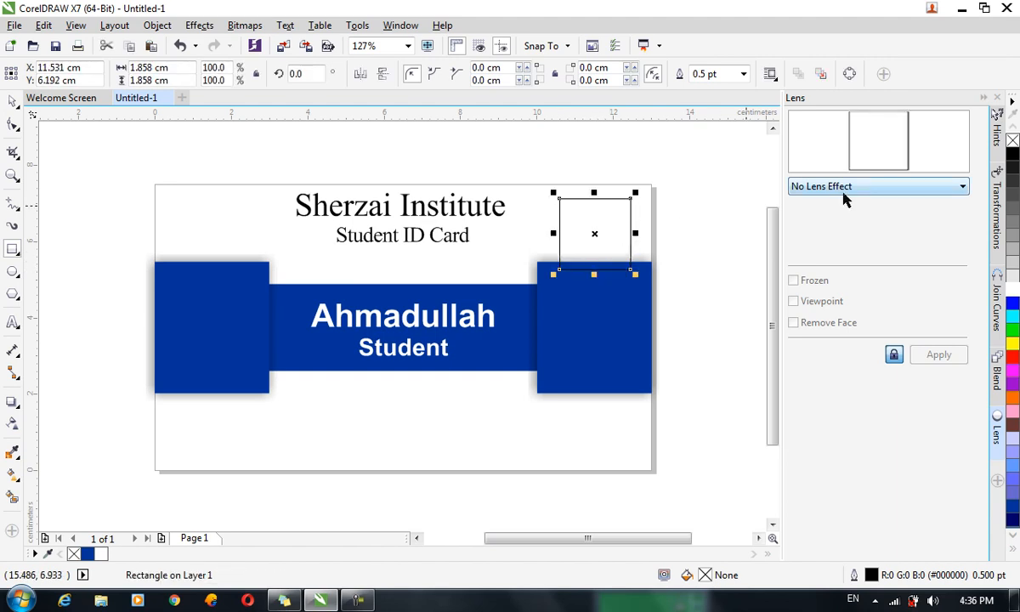
# Fill the photo frame white and round all four of its corners by 0.1 cm.
pyautogui.click(1013, 289)
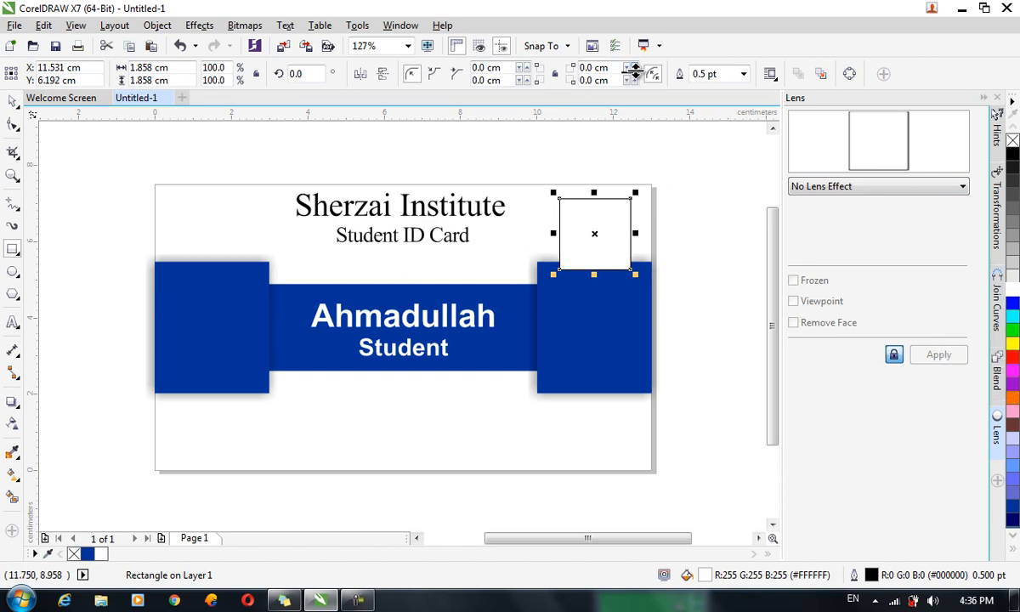
pyautogui.click(634, 69)
pyautogui.click(635, 69)
pyautogui.click(634, 69)
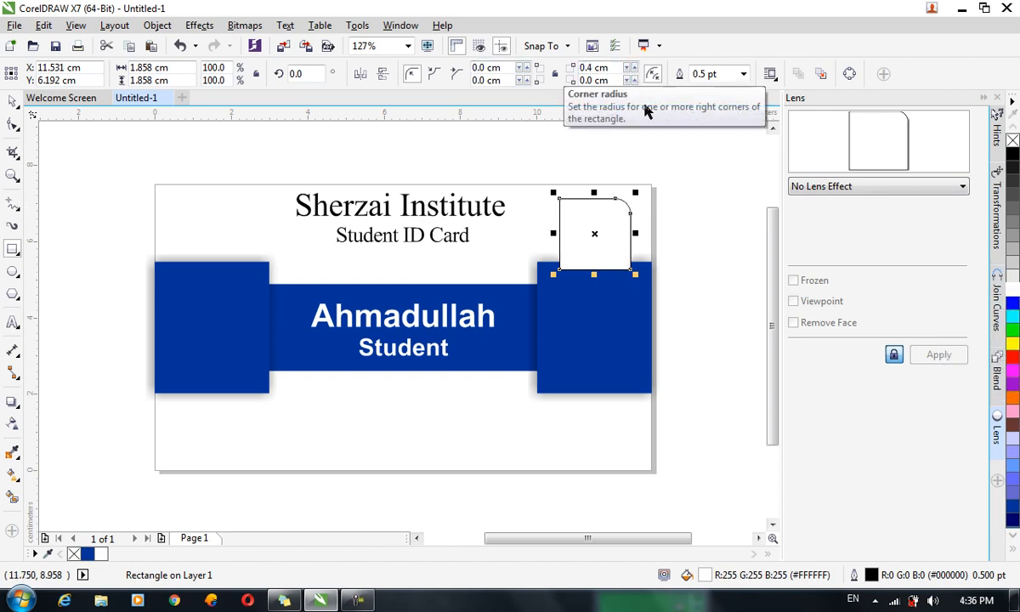
pyautogui.hotkey('ctrl', 'z')
pyautogui.hotkey('ctrl', 'z')
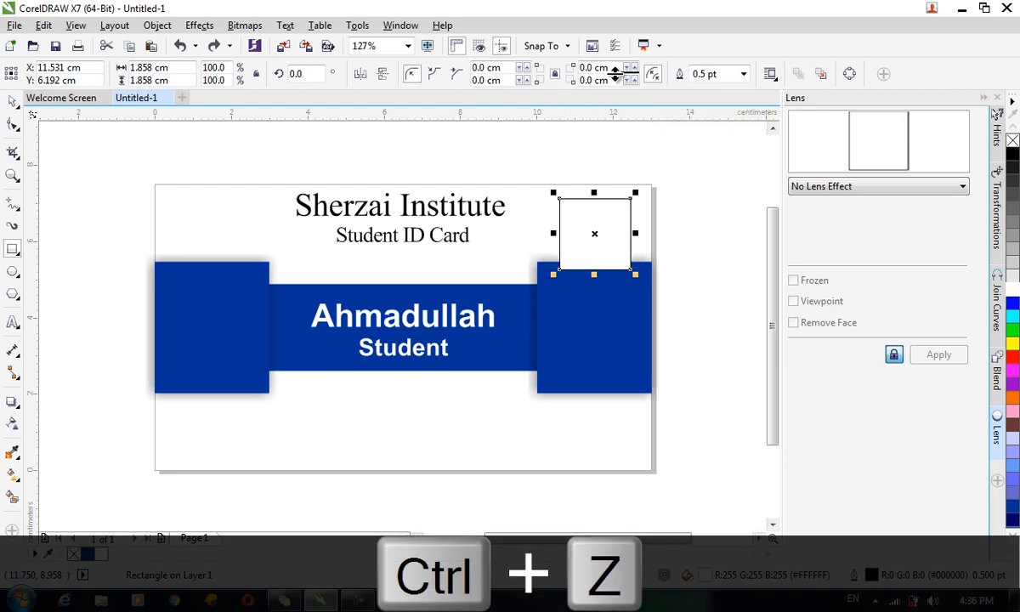
pyautogui.click(633, 68)
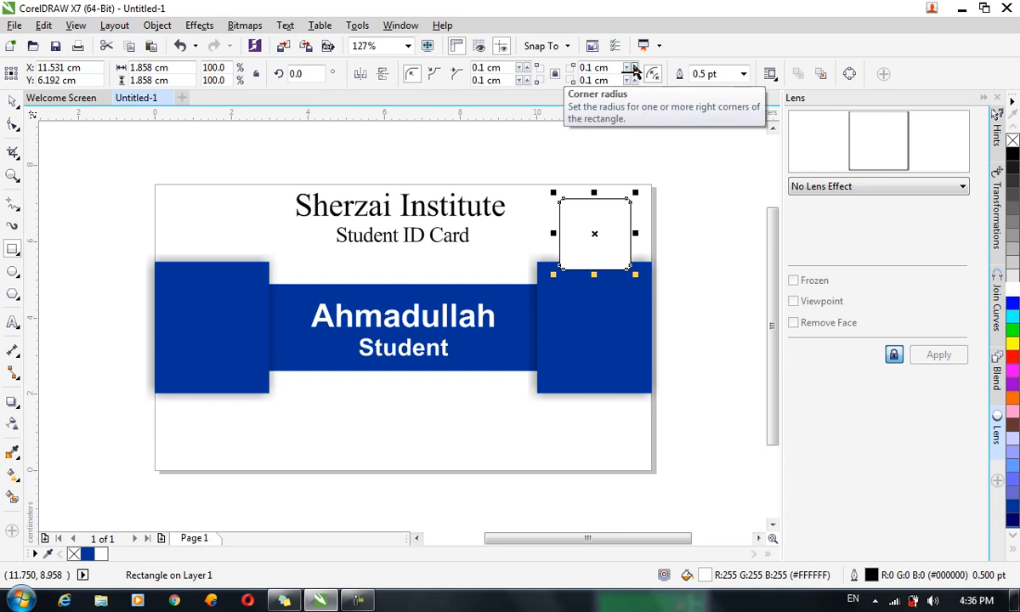
# Give the photo frame a 1.0 pt outline.
pyautogui.click(745, 74)
pyautogui.click(744, 74)
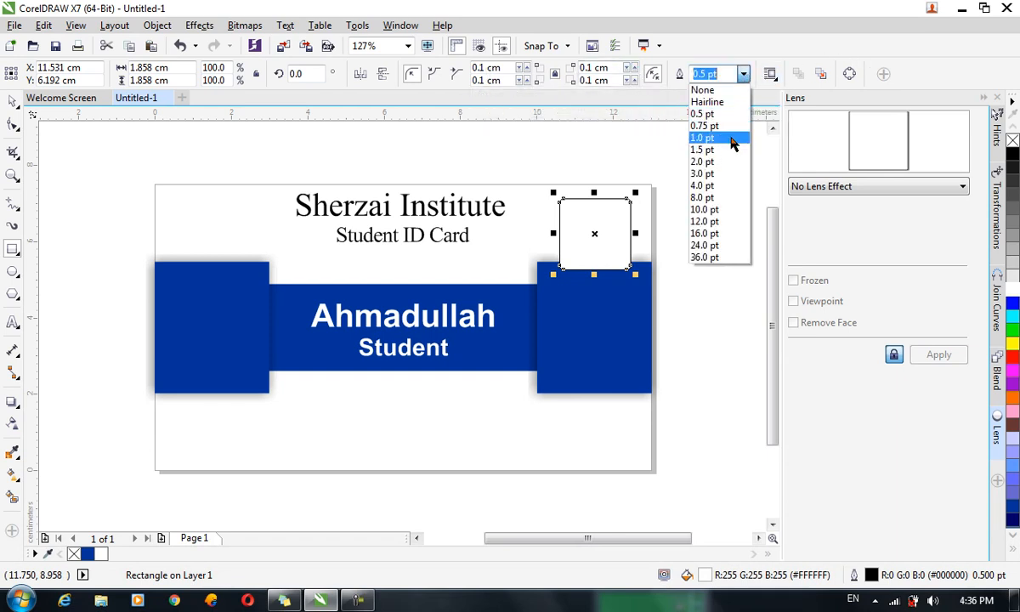
pyautogui.press('Escape')
pyautogui.click(744, 75)
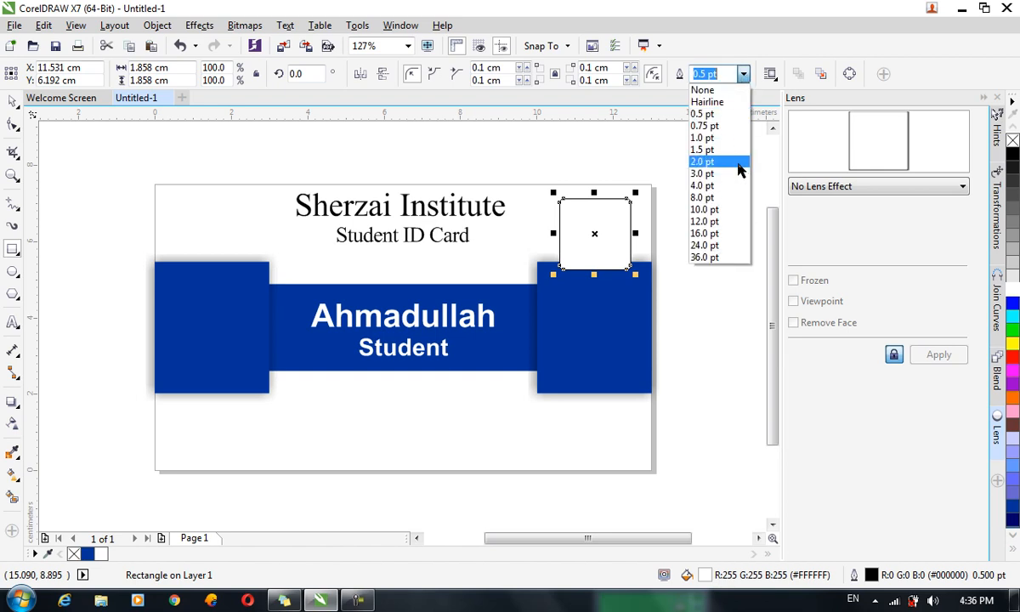
pyautogui.click(713, 139)
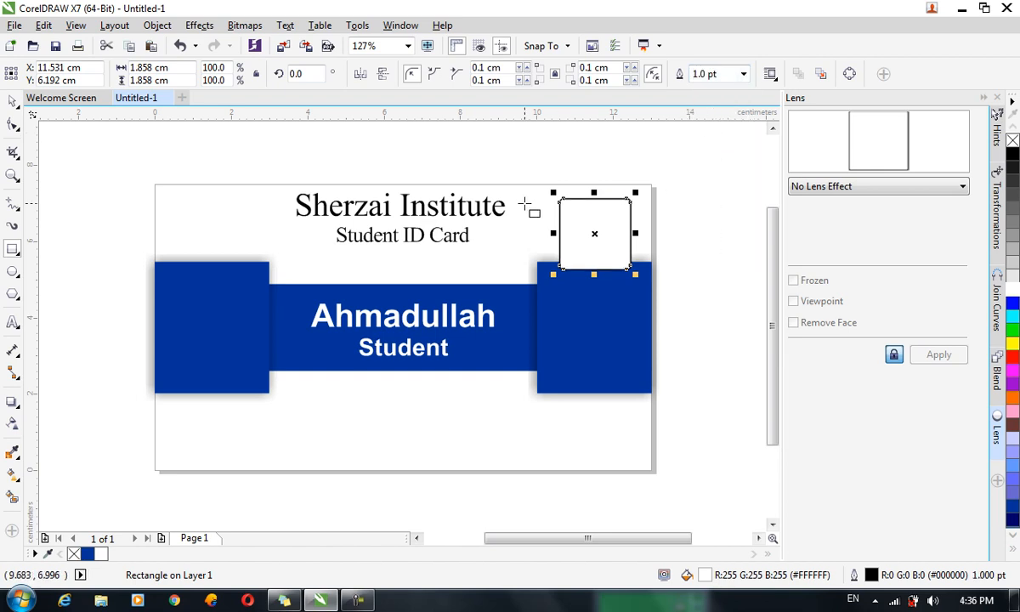
pyautogui.click(12, 102)
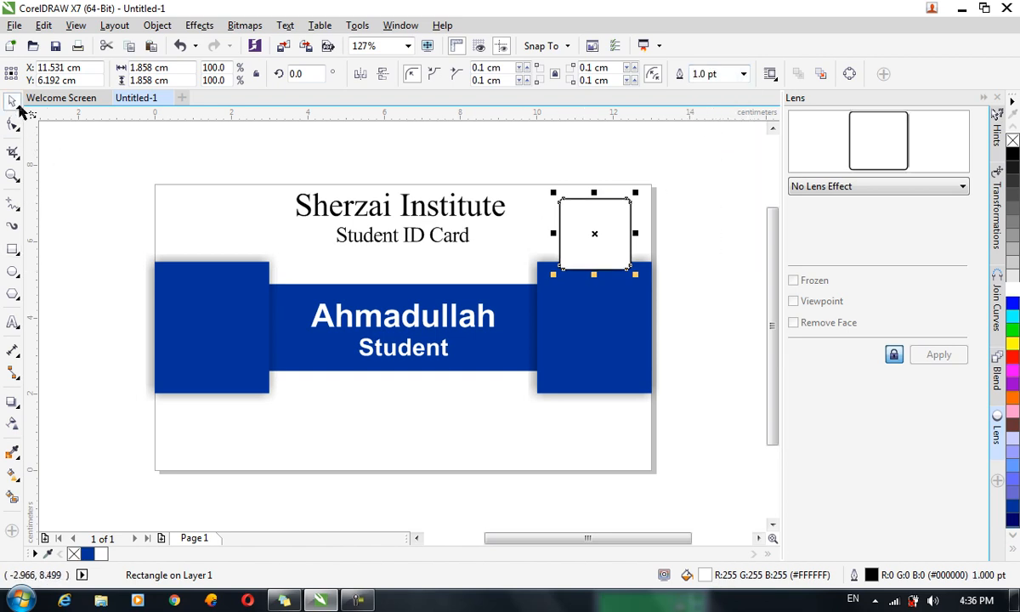
pyautogui.click(676, 438)
# Select the blue name band with its text and nudge it down the card three steps.
pyautogui.moveTo(701, 426); pyautogui.dragTo(91, 257)
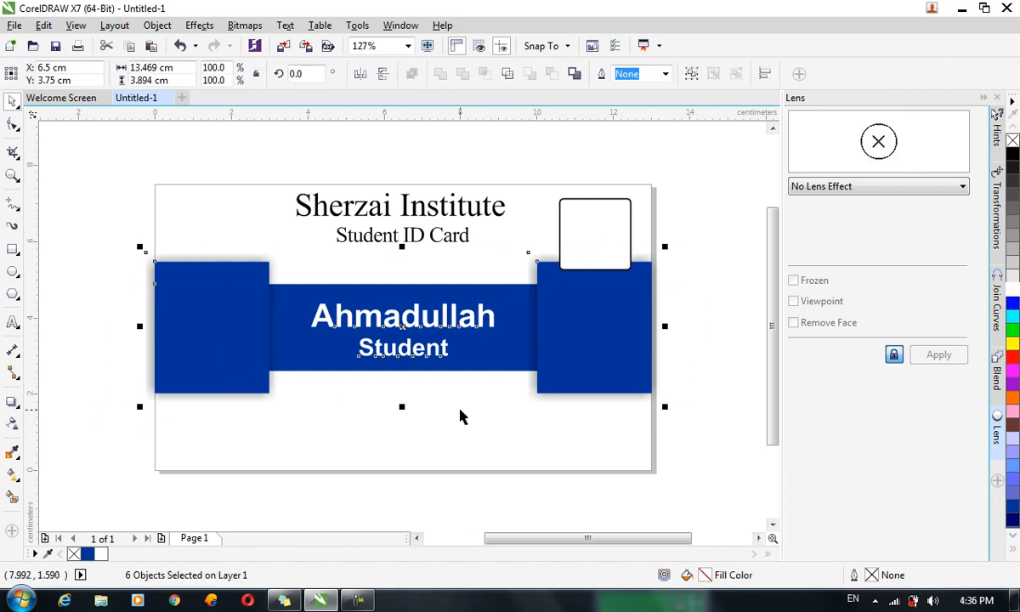
pyautogui.press('Down')
pyautogui.press('Down')
pyautogui.press('Down')
pyautogui.press('Down')
pyautogui.press('Down')
pyautogui.press('Down')
pyautogui.press('Down')
pyautogui.press('Down')
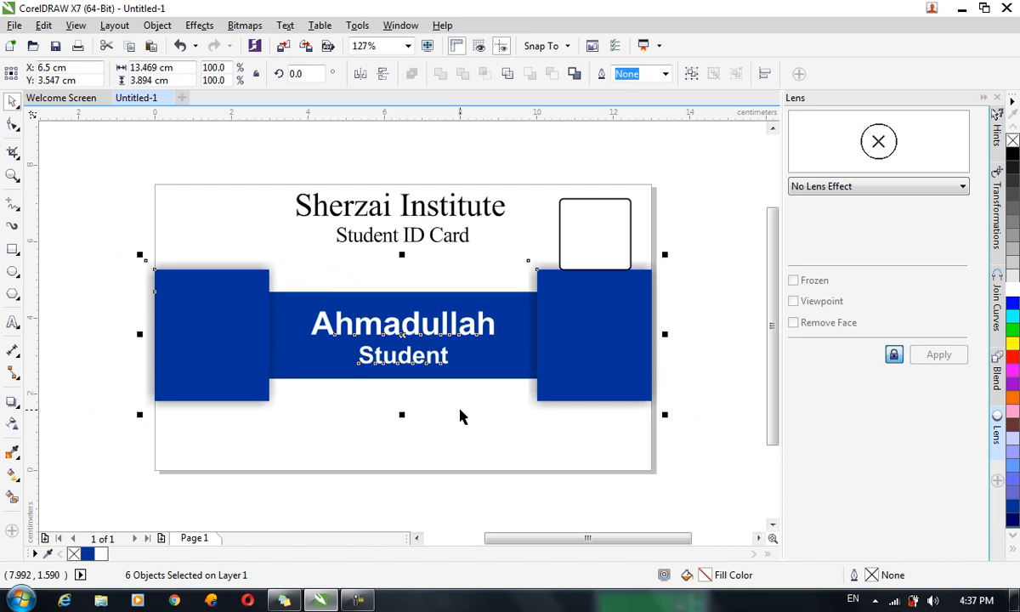
pyautogui.press('Down')
pyautogui.press('Down')
pyautogui.press('Down')
pyautogui.press('Down')
pyautogui.press('Down')
pyautogui.press('Down')
pyautogui.press('Down')
pyautogui.press('Down')
pyautogui.press('Down')
pyautogui.press('Down')
pyautogui.press('Down')
pyautogui.press('Down')
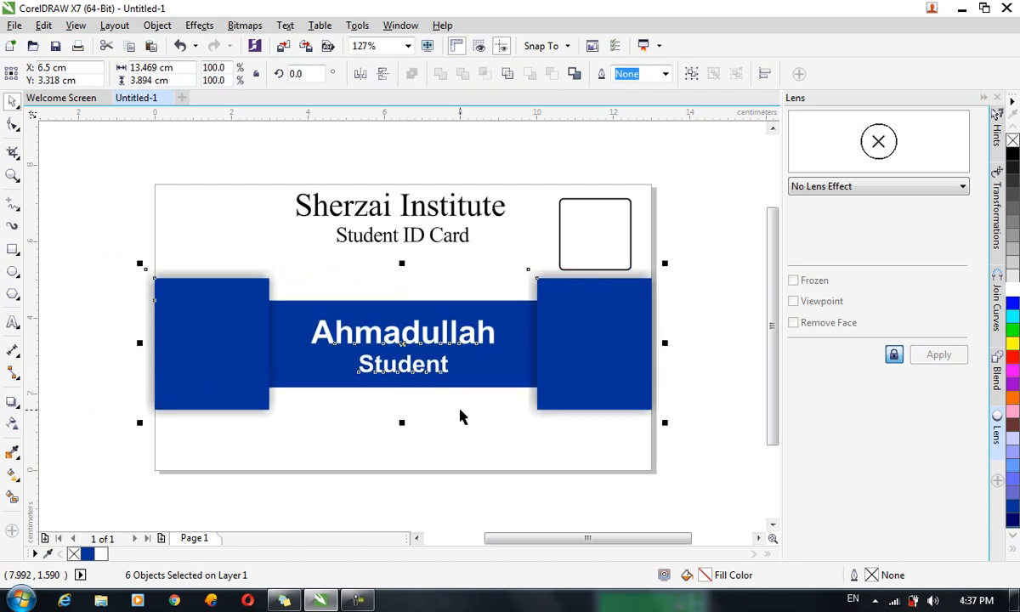
pyautogui.press('Down')
pyautogui.press('Down')
pyautogui.press('Down')
pyautogui.press('Down')
pyautogui.press('Down')
pyautogui.press('Down')
pyautogui.press('Down')
pyautogui.press('Down')
pyautogui.press('Down')
pyautogui.press('Down')
pyautogui.press('Down')
pyautogui.press('Down')
pyautogui.press('Down')
pyautogui.press('Down')
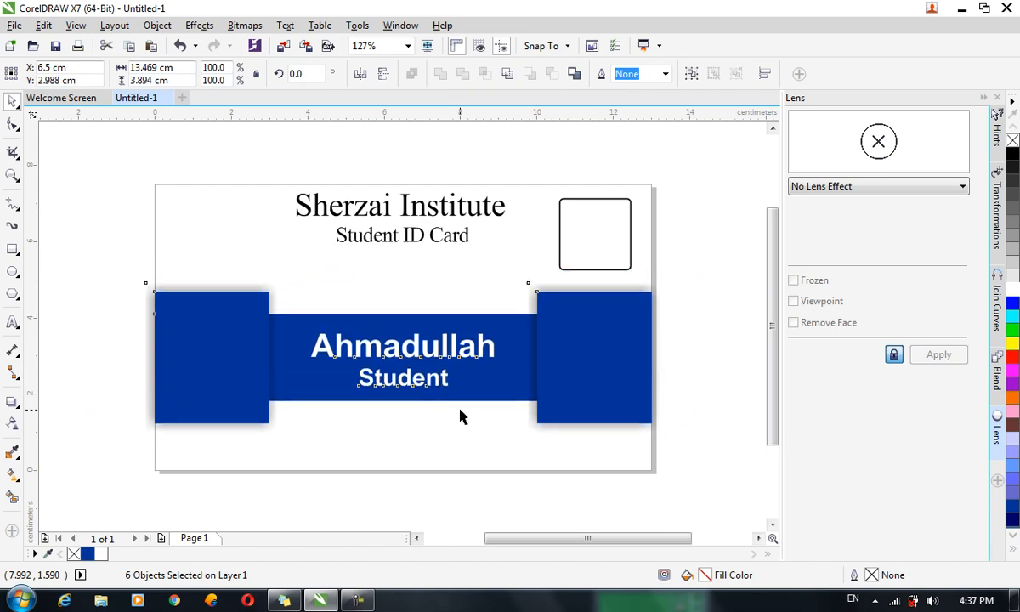
# Stretch the photo frame's bottom edge down to about 2.3 cm tall.
pyautogui.click(630, 202)
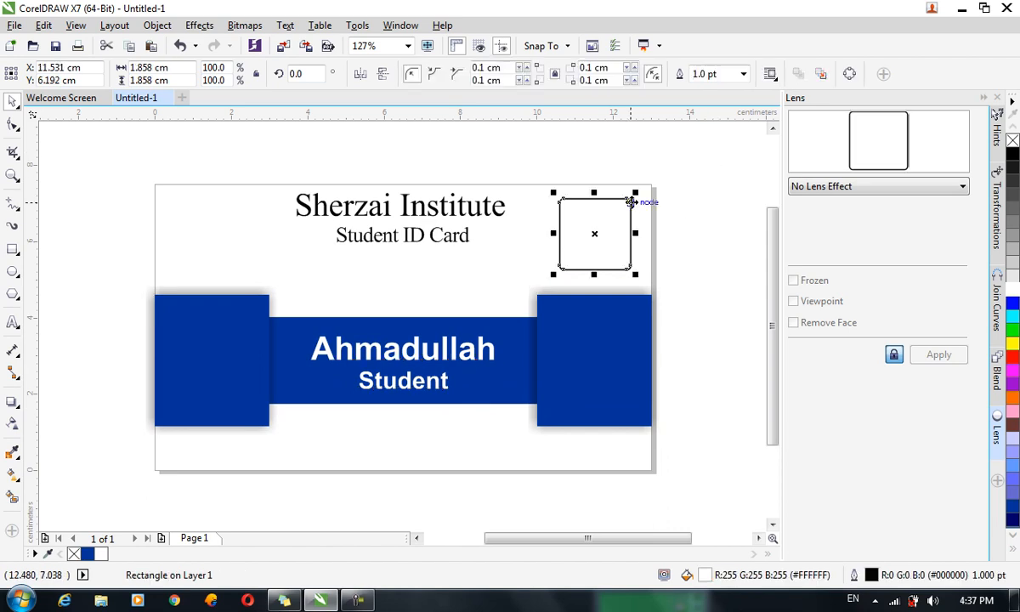
pyautogui.moveTo(594, 273); pyautogui.dragTo(595, 286)
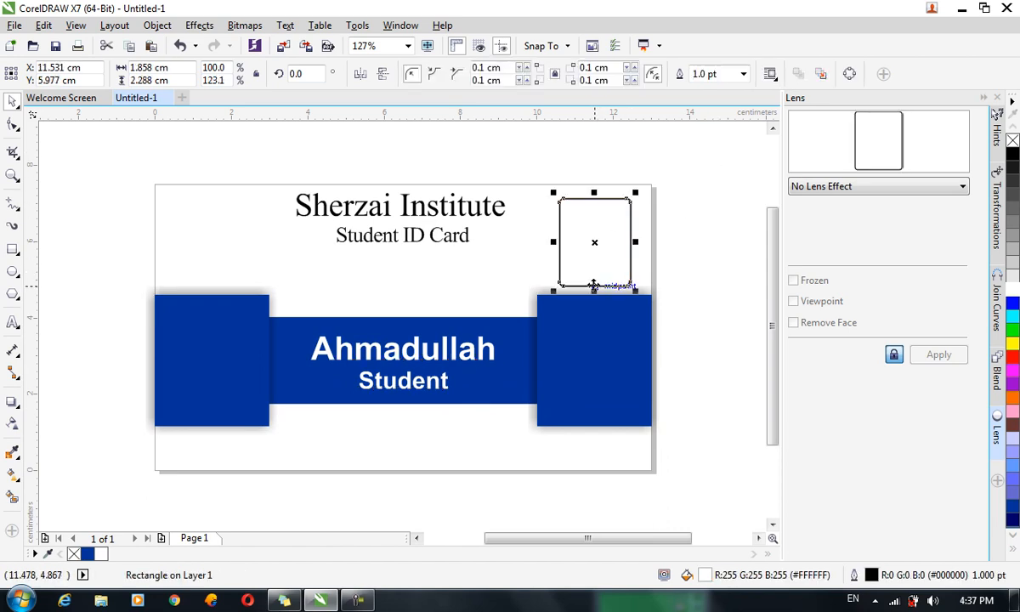
pyautogui.click(707, 274)
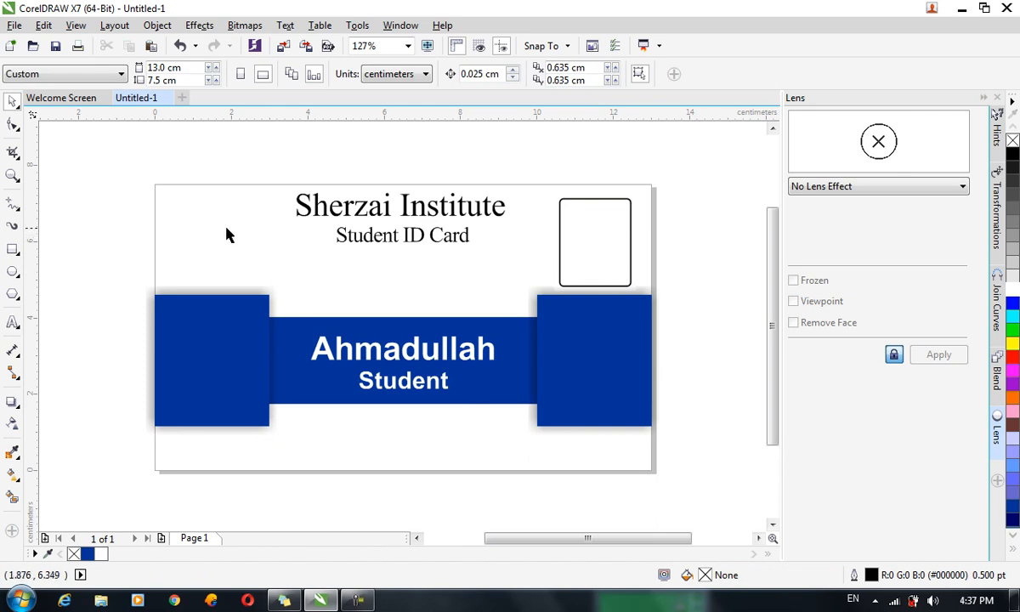
# Start an image import and search drive D:'s Installation folders for the logo file.
pyautogui.hotkey('ctrl', 'i')
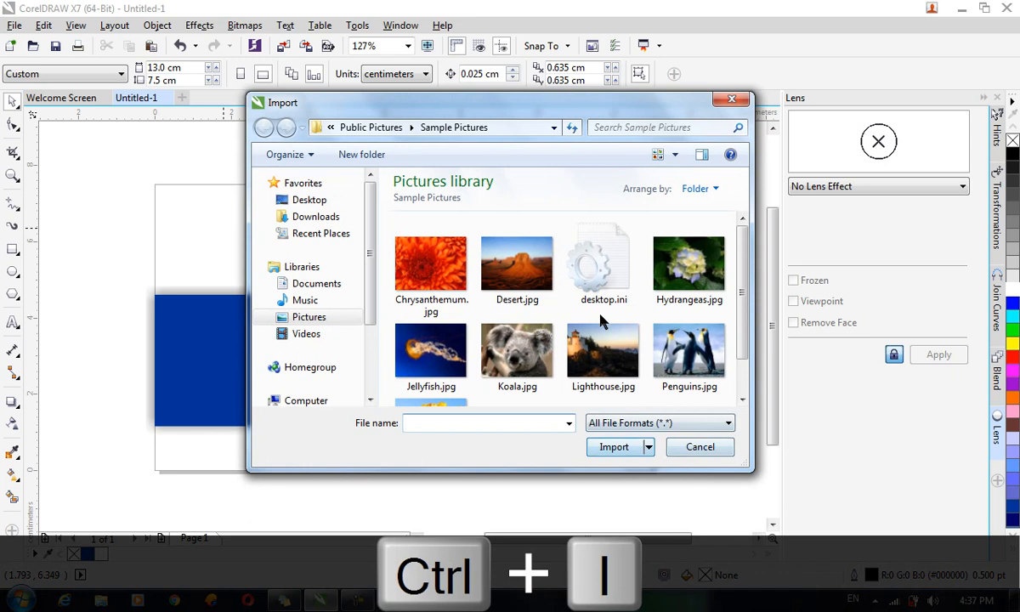
pyautogui.scroll(-3, 370, 310)
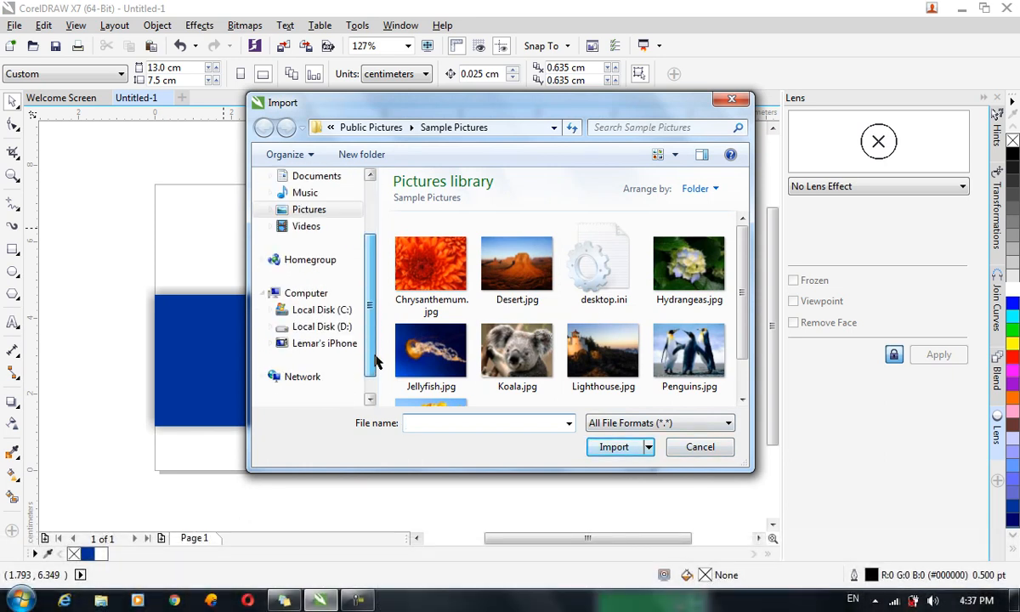
pyautogui.scroll(1, 365, 319)
pyautogui.click(325, 360)
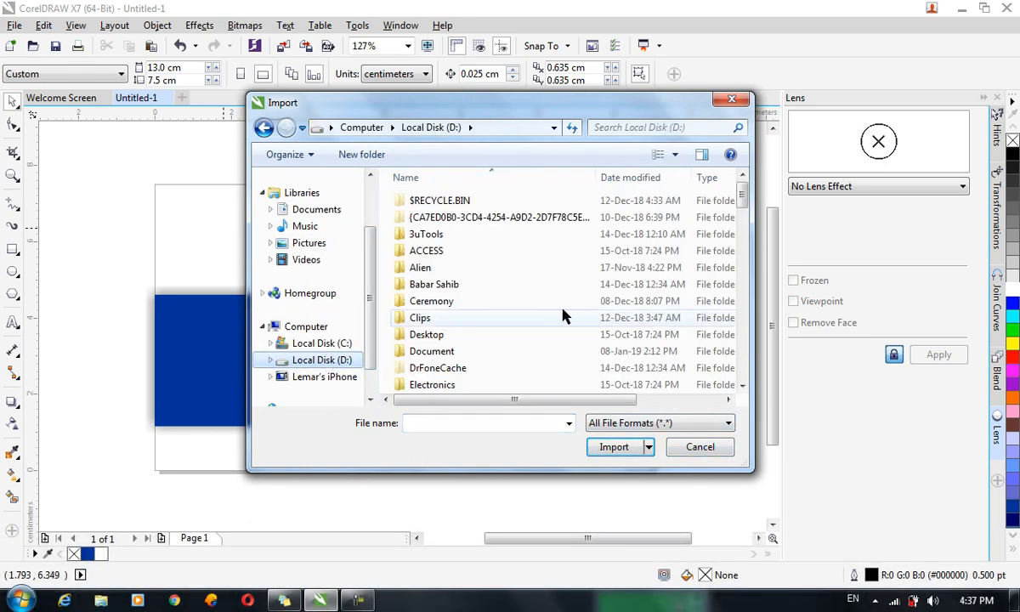
pyautogui.scroll(-5, 524, 358)
pyautogui.press('Down')
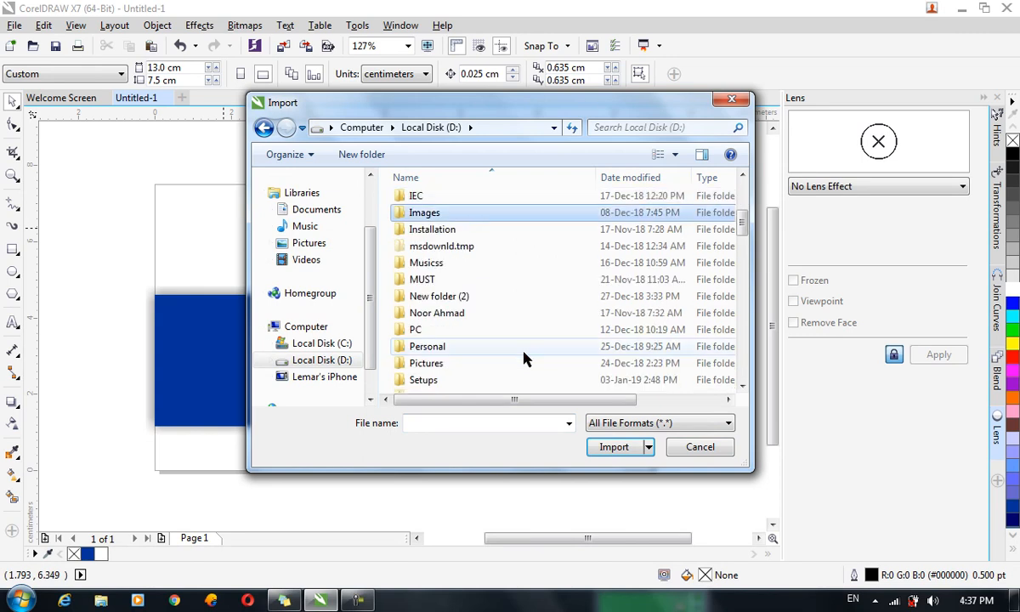
pyautogui.press('Down')
pyautogui.press('Return')
pyautogui.press('Down')
pyautogui.press('Down')
pyautogui.press('Down')
pyautogui.press('Return')
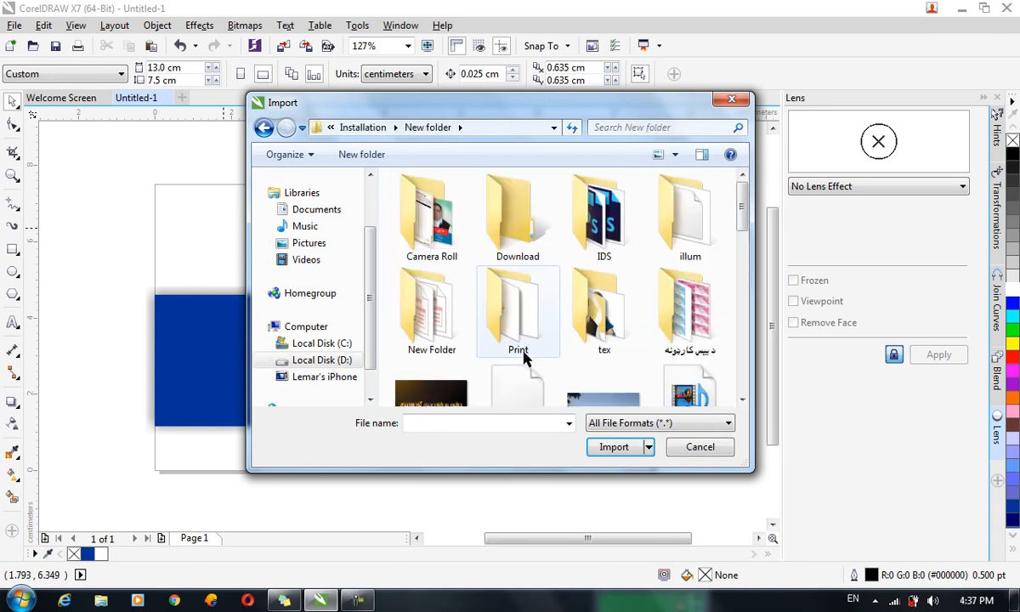
pyautogui.press('BackSpace')
pyautogui.press('Up')
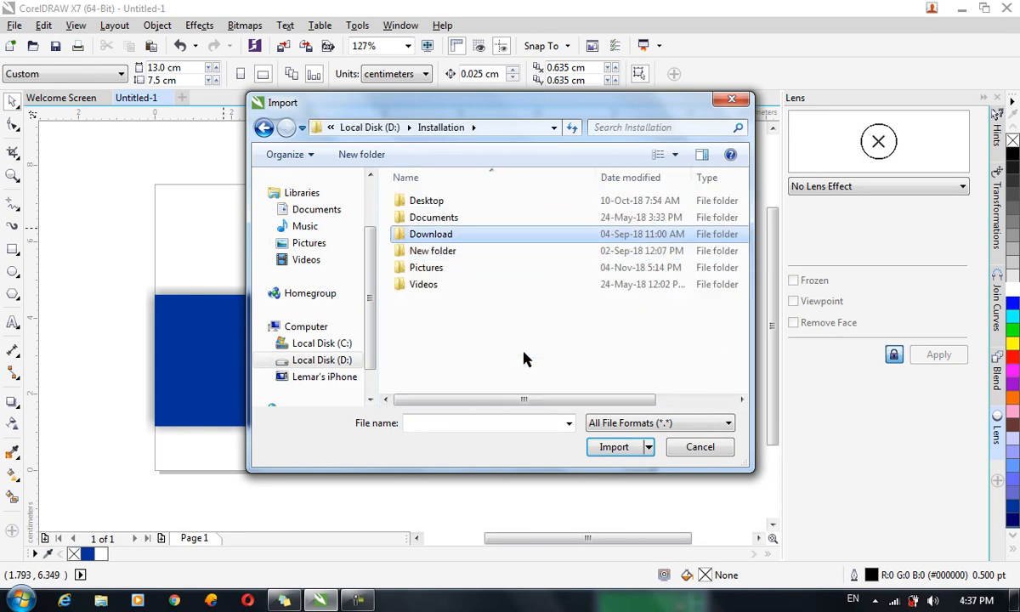
pyautogui.press('Return')
pyautogui.press('Down')
pyautogui.press('Down')
pyautogui.press('Down')
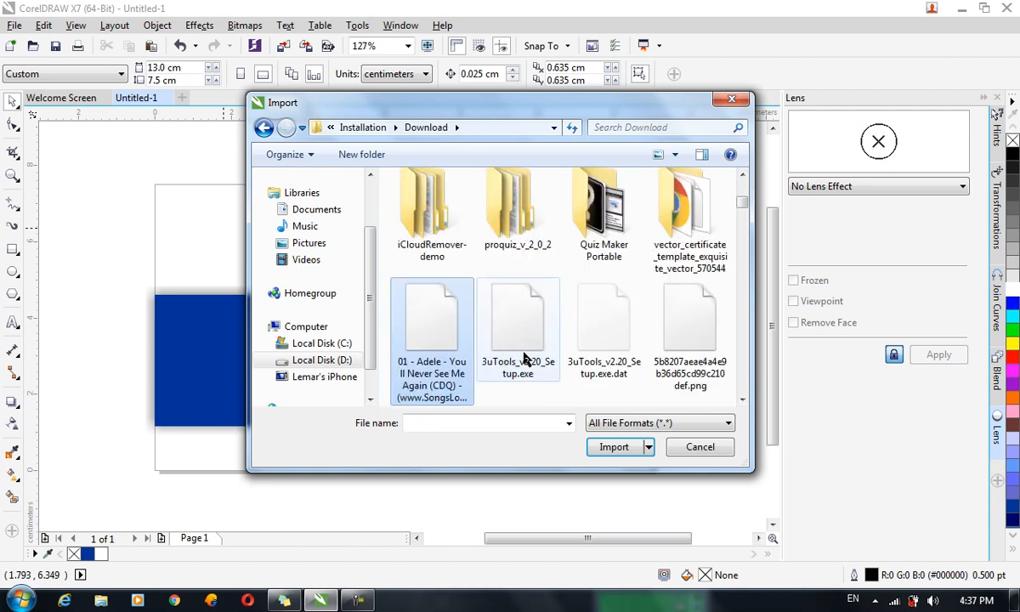
pyautogui.press('Up')
pyautogui.press('Up')
pyautogui.press('Up')
pyautogui.press('BackSpace')
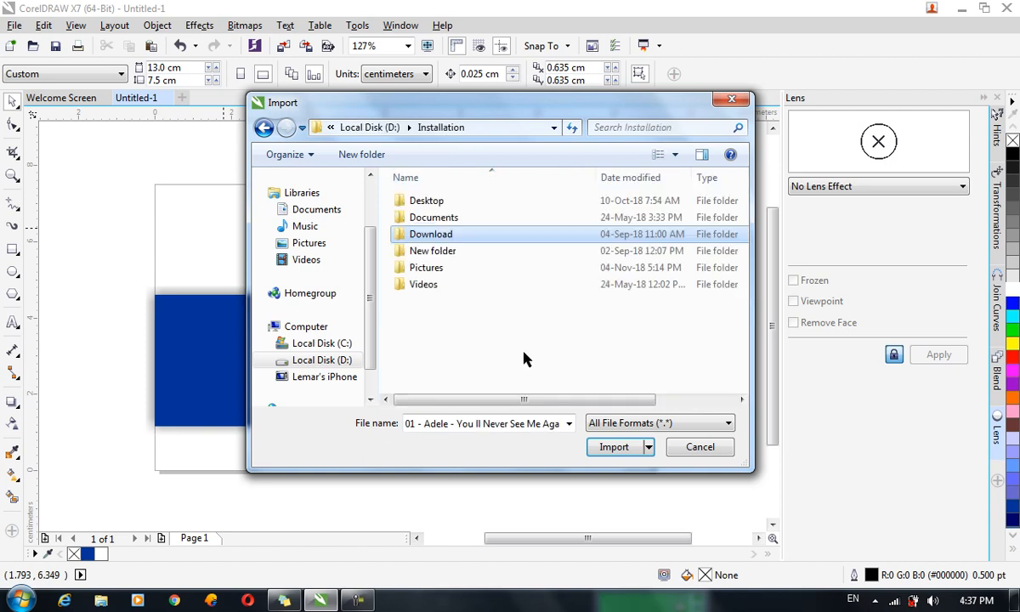
# Import LOGO.png from Pictures\New folder\New folder and place it at the card's top-left.
pyautogui.press('Down')
pyautogui.press('Down')
pyautogui.press('Return')
pyautogui.press('Down')
pyautogui.press('Down')
pyautogui.press('Down')
pyautogui.press('Down')
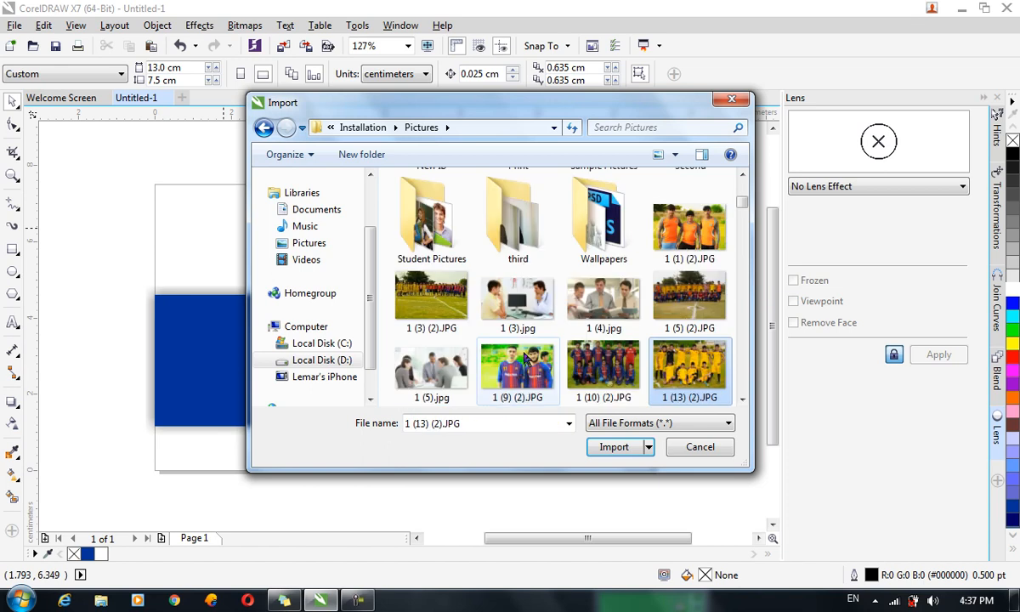
pyautogui.press('Up')
pyautogui.press('Up')
pyautogui.press('Up')
pyautogui.press('Up')
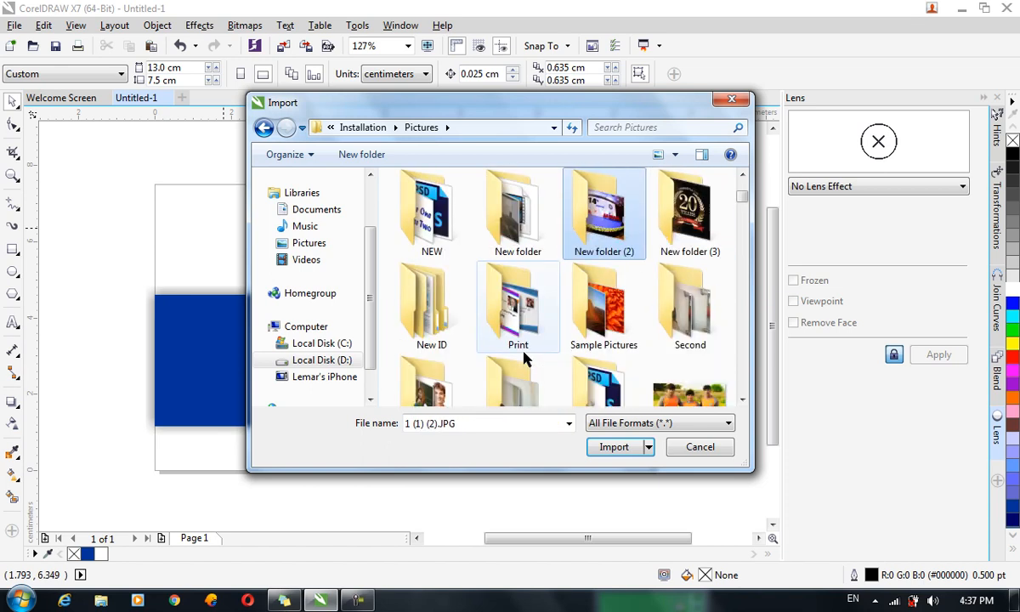
pyautogui.press('Left')
pyautogui.press('Return')
pyautogui.press('Right')
pyautogui.press('Left')
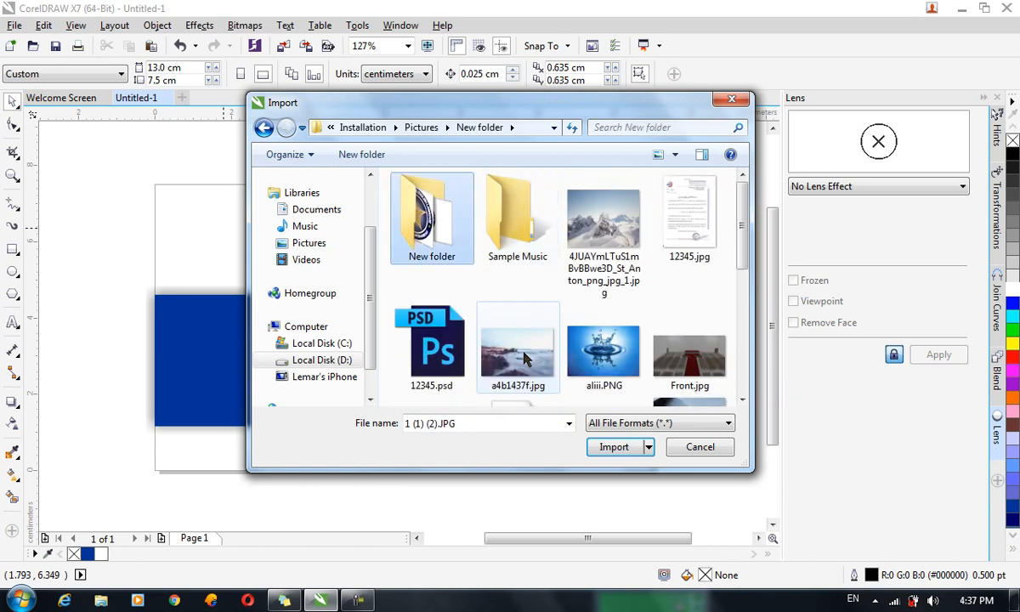
pyautogui.press('Return')
pyautogui.press('Down')
pyautogui.press('Up')
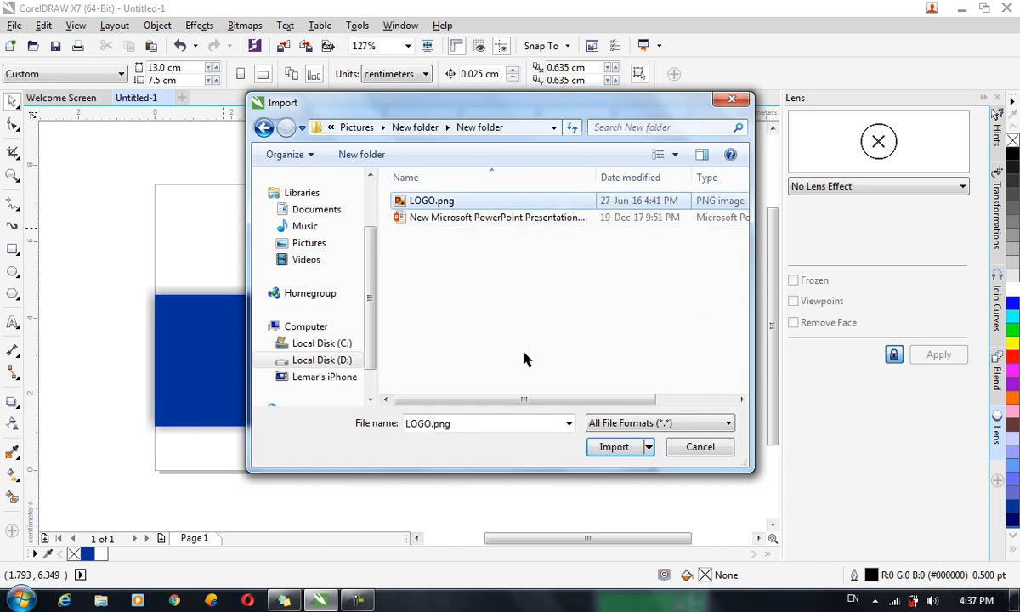
pyautogui.press('Return')
pyautogui.moveTo(164, 195); pyautogui.dragTo(247, 278)
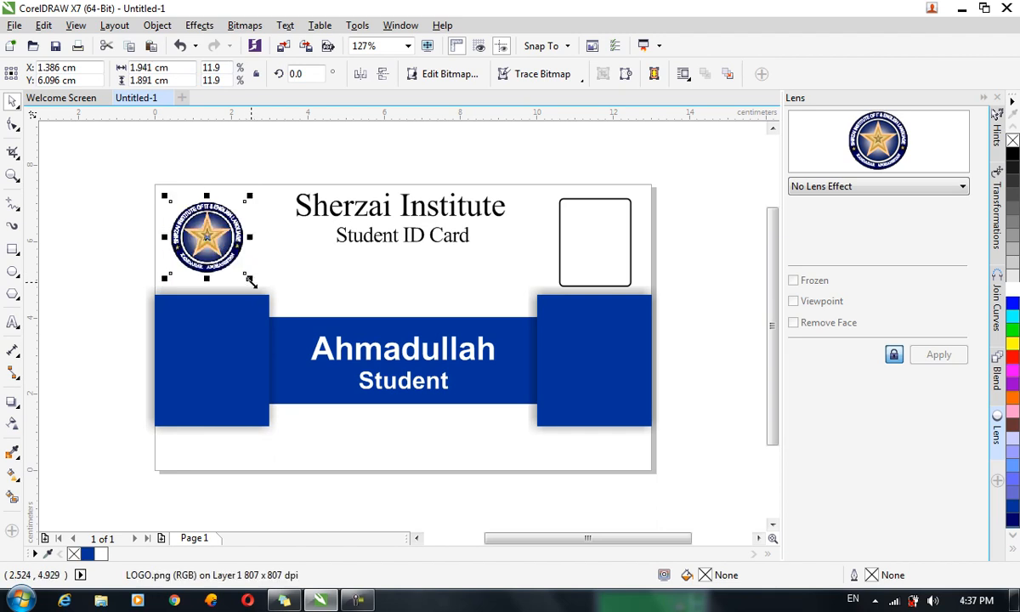
pyautogui.click(710, 303)
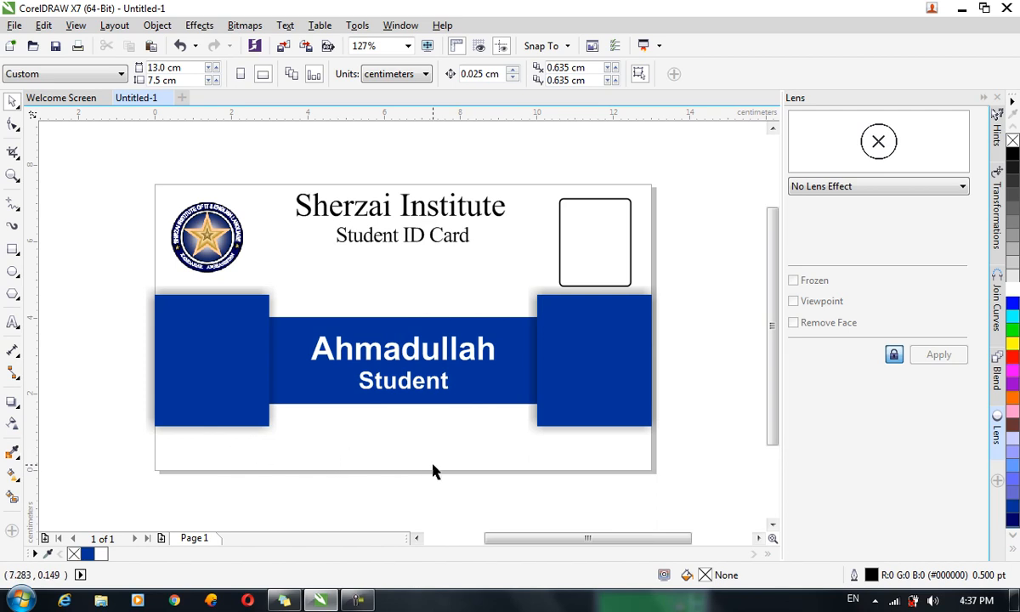
# Add a page-sized background rectangle and switch its fill to a PostScript pattern.
pyautogui.doubleClick(12, 252)
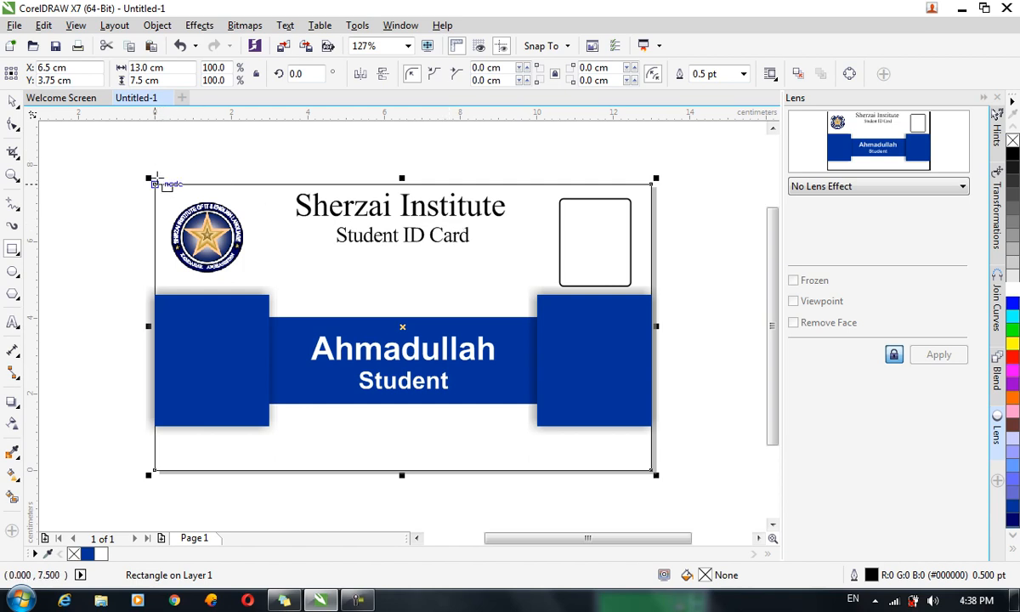
pyautogui.press('F11')
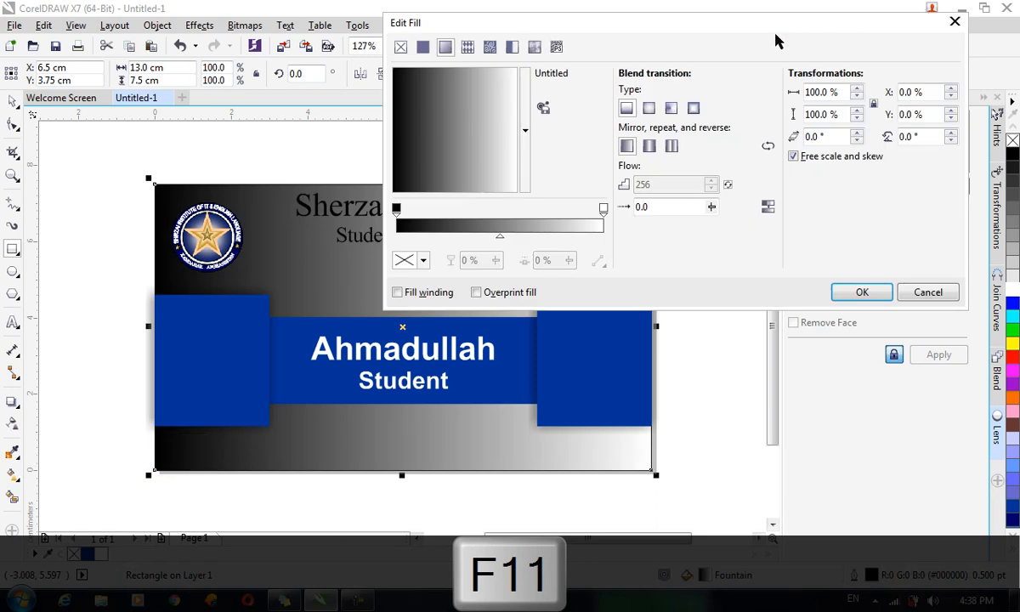
pyautogui.moveTo(704, 28); pyautogui.dragTo(837, 74)
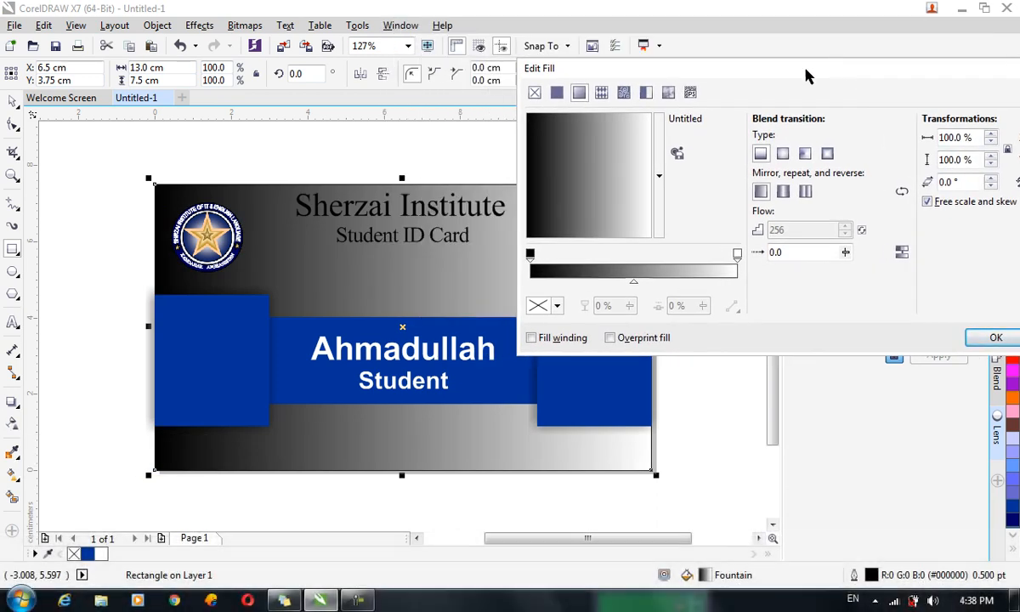
pyautogui.click(675, 95)
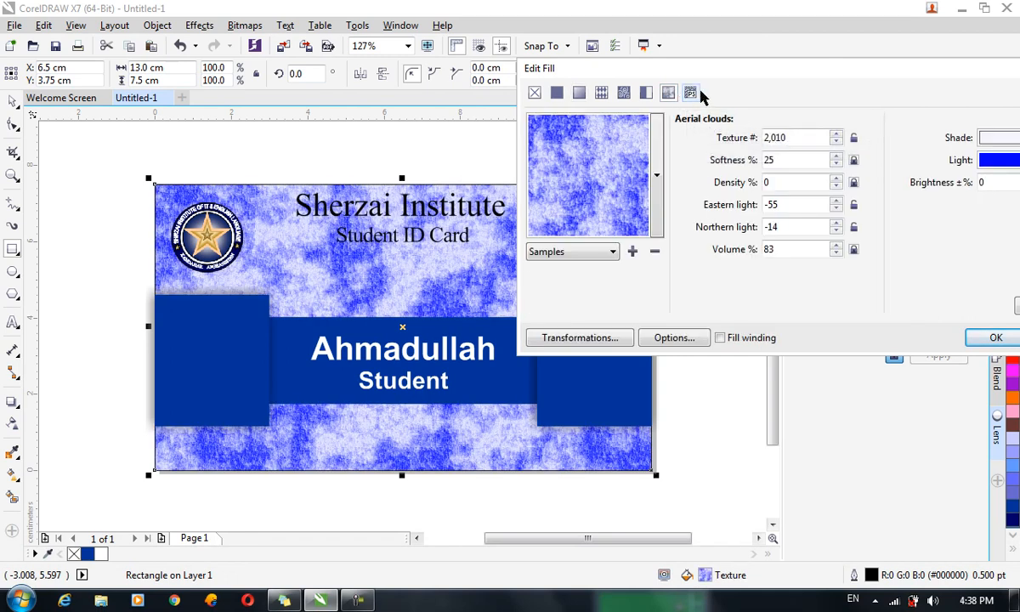
pyautogui.click(694, 94)
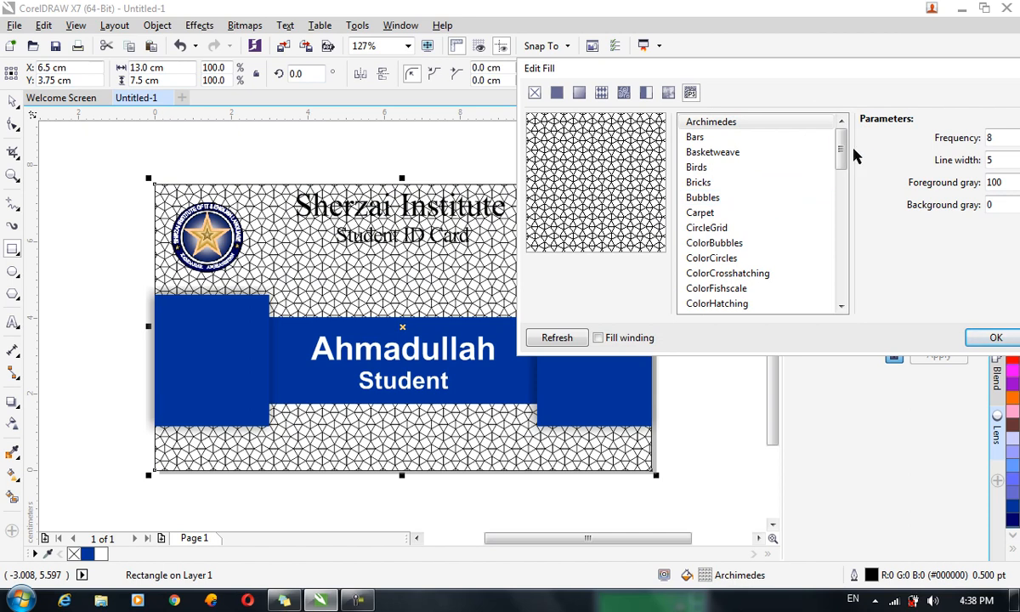
# Preview patterns such as Fishscale, Grass and Hatching, then apply Hexagons to the background.
pyautogui.moveTo(840, 143); pyautogui.dragTo(841, 200)
pyautogui.click(745, 213)
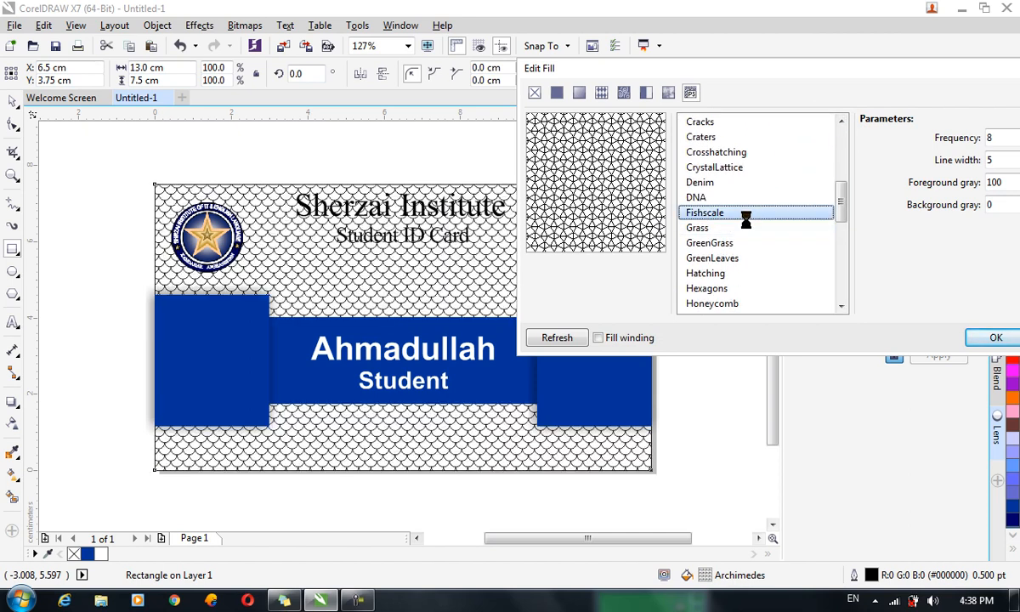
pyautogui.click(748, 228)
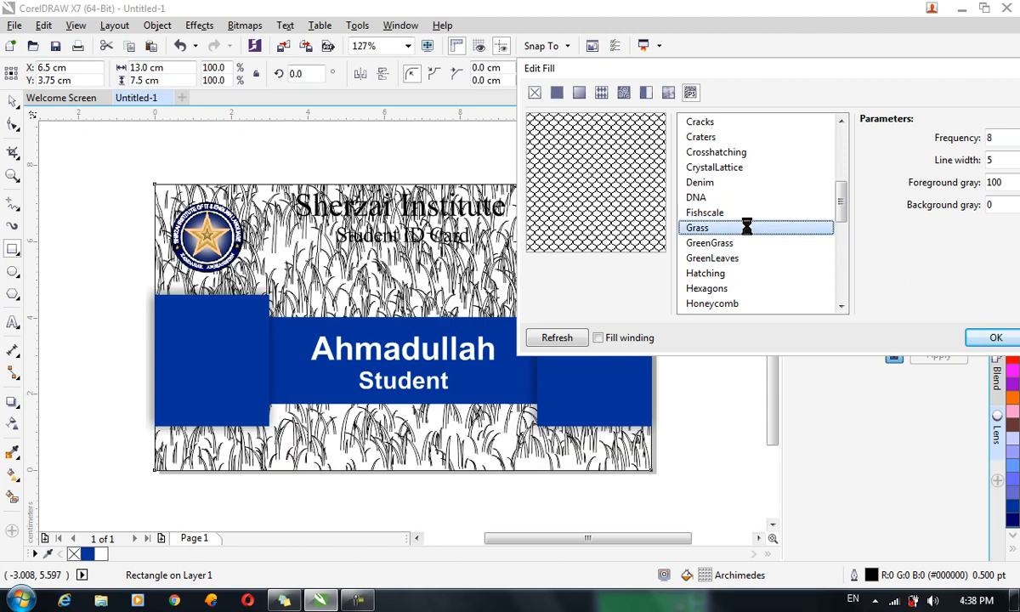
pyautogui.click(753, 258)
pyautogui.click(744, 243)
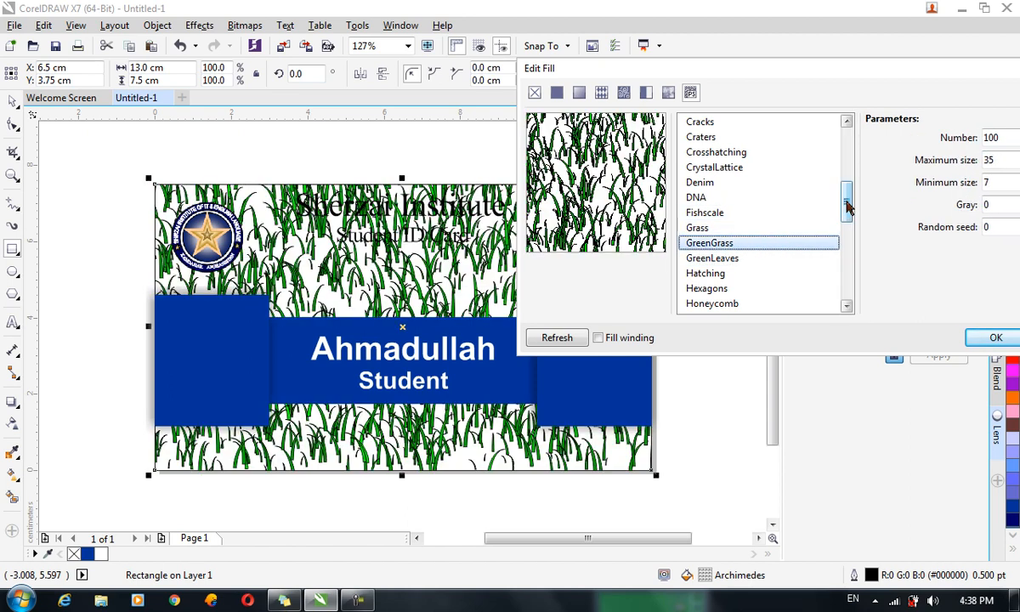
pyautogui.click(768, 259)
pyautogui.click(771, 276)
pyautogui.click(772, 282)
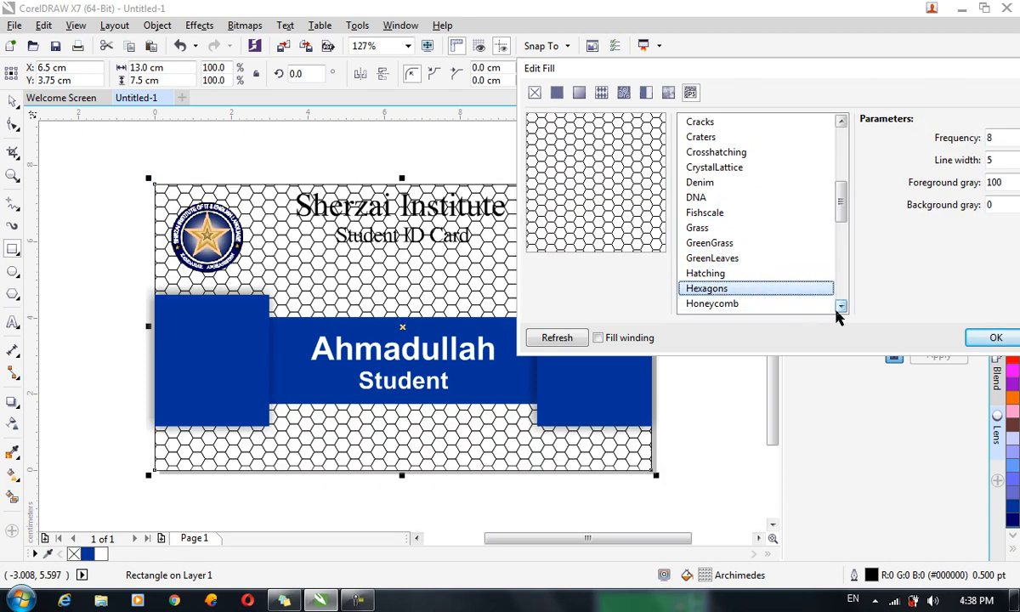
pyautogui.click(995, 338)
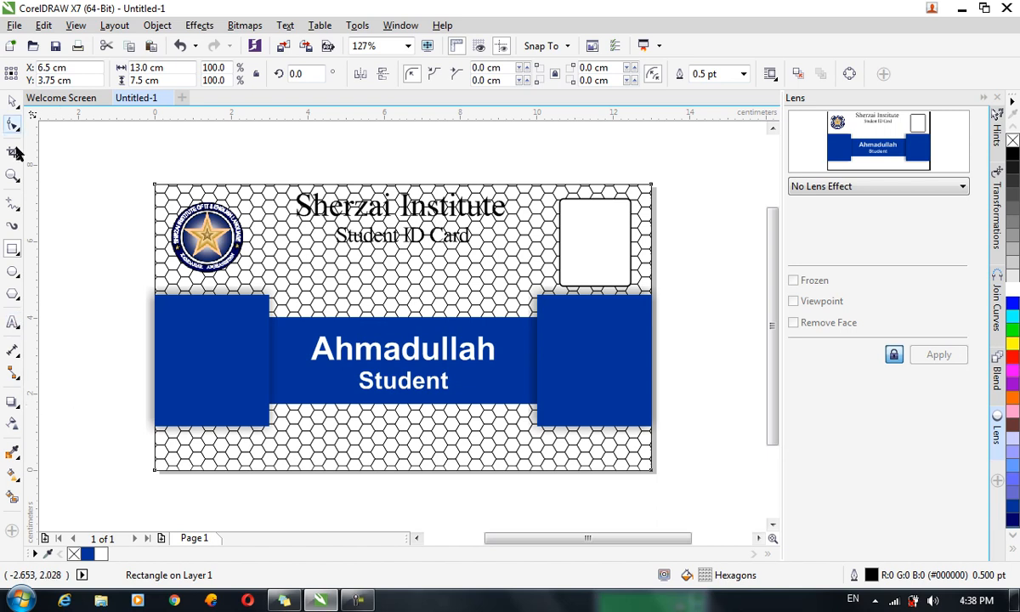
pyautogui.click(12, 101)
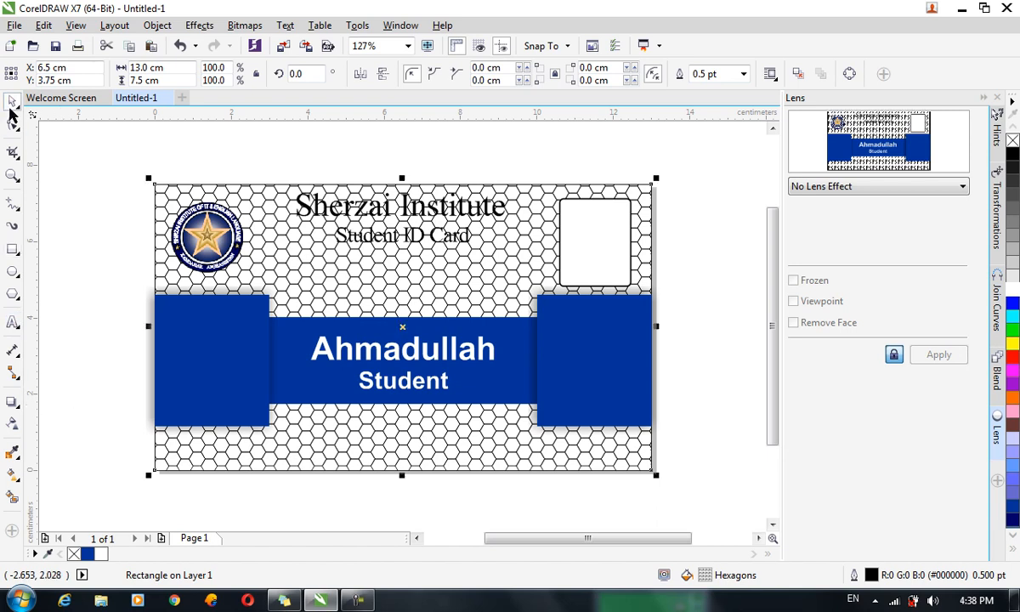
pyautogui.click(94, 363)
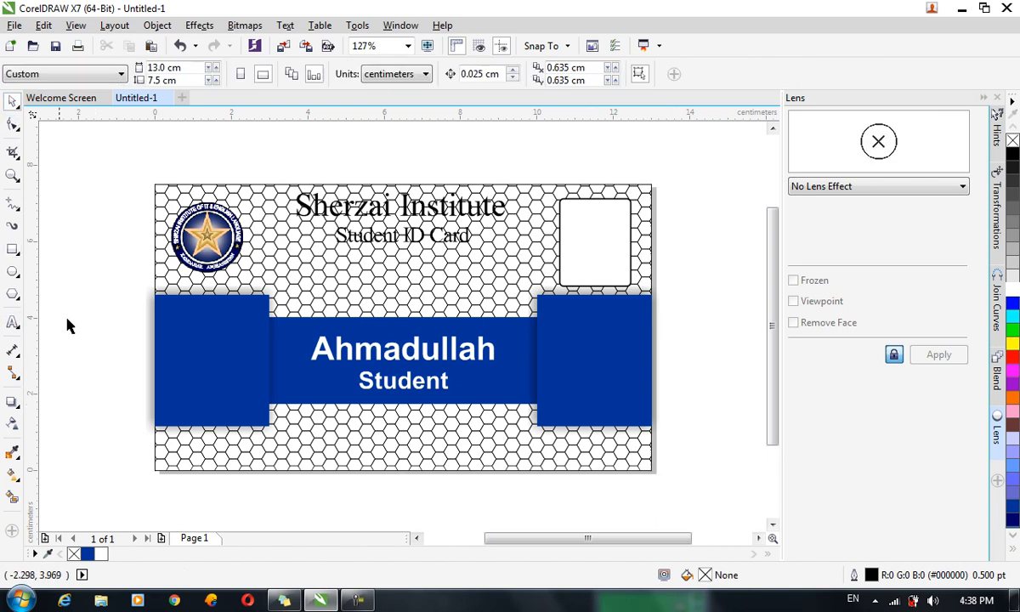
# Add a white page-sized rectangle and move it one level forward, above the hexagon background.
pyautogui.doubleClick(12, 248)
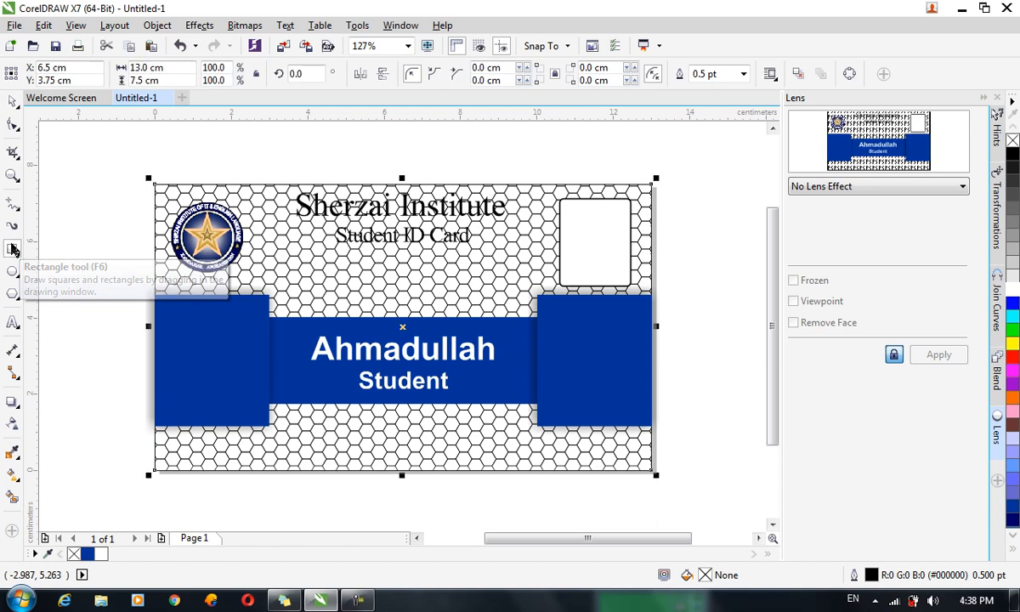
pyautogui.click(1014, 292)
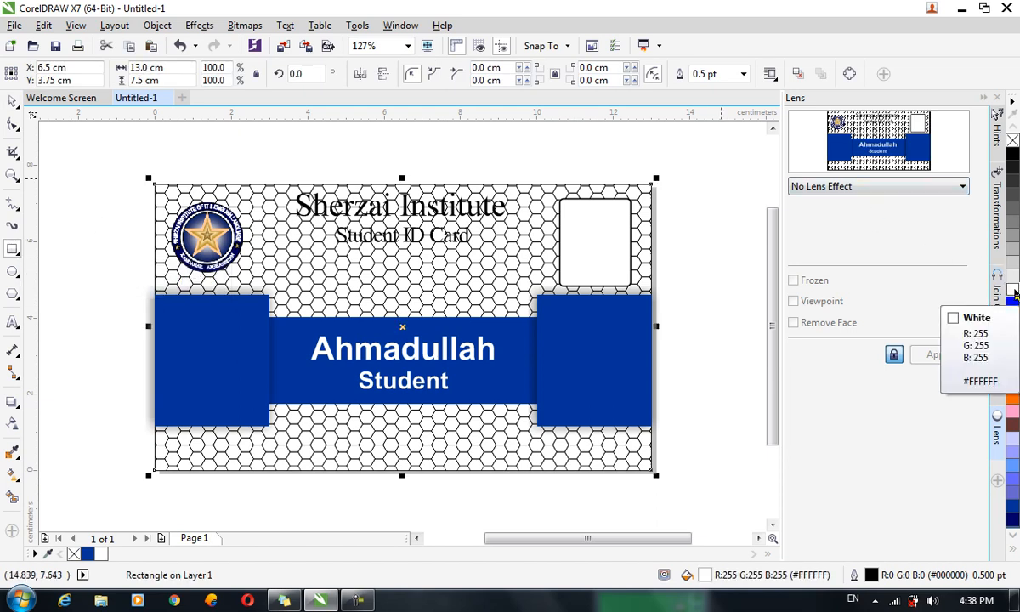
pyautogui.hotkey('ctrl', 'pageup')
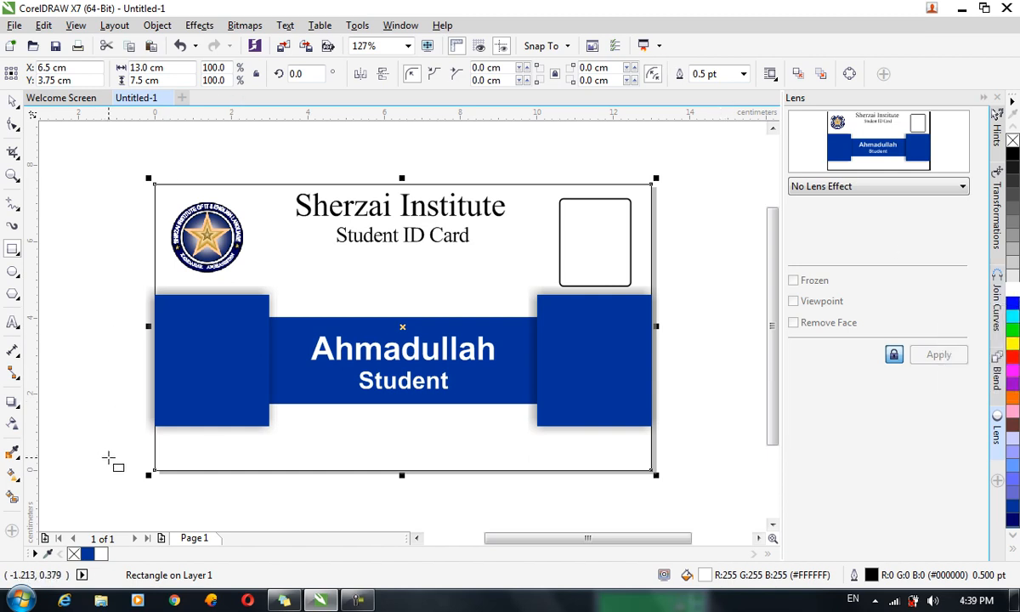
pyautogui.click(16, 420)
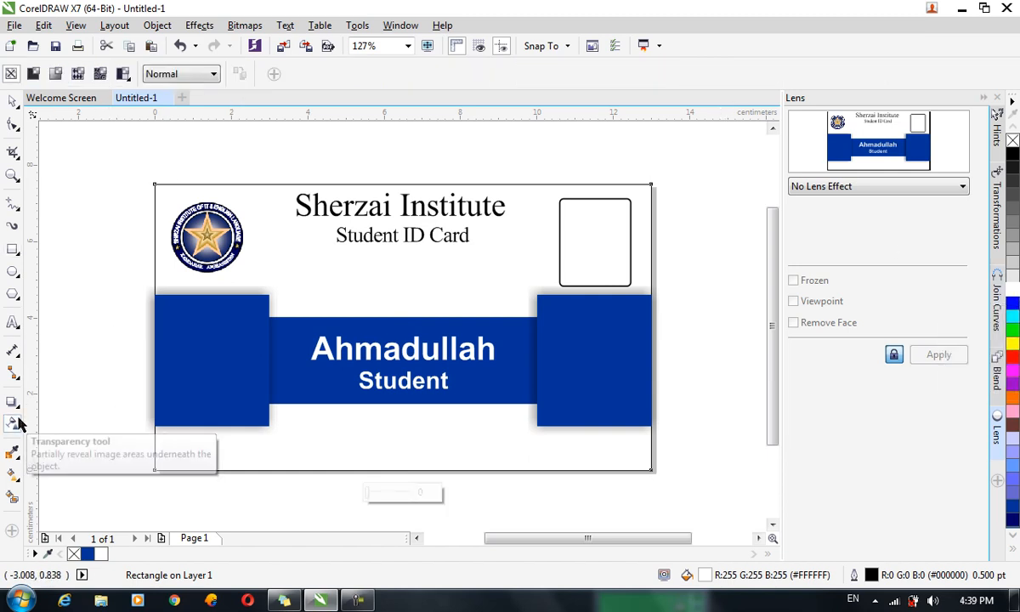
# Give the white overlay a uniform transparency of 8 and add a blank Page 2.
pyautogui.click(33, 74)
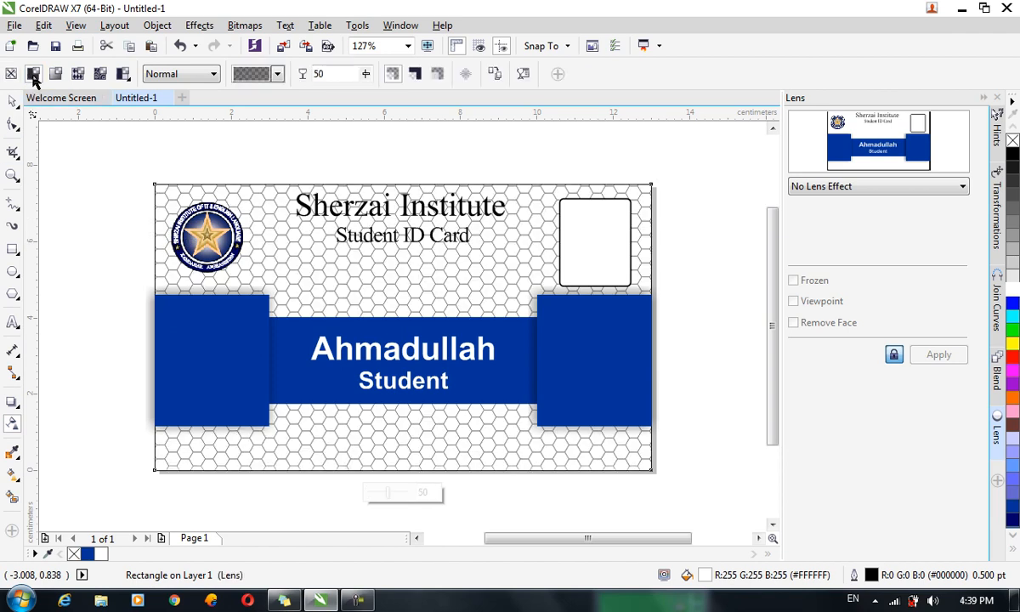
pyautogui.click(281, 76)
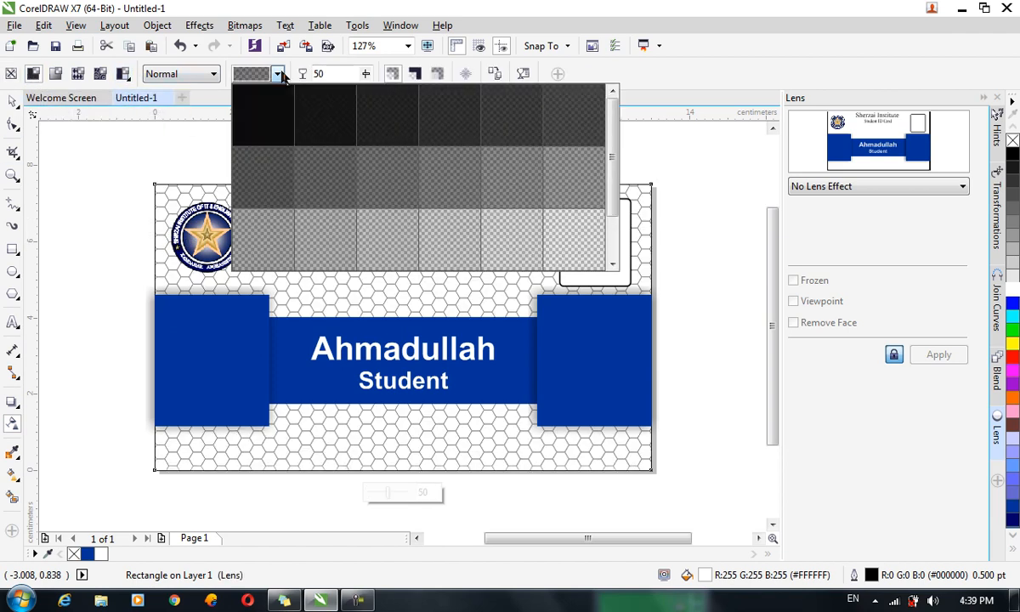
pyautogui.click(366, 142)
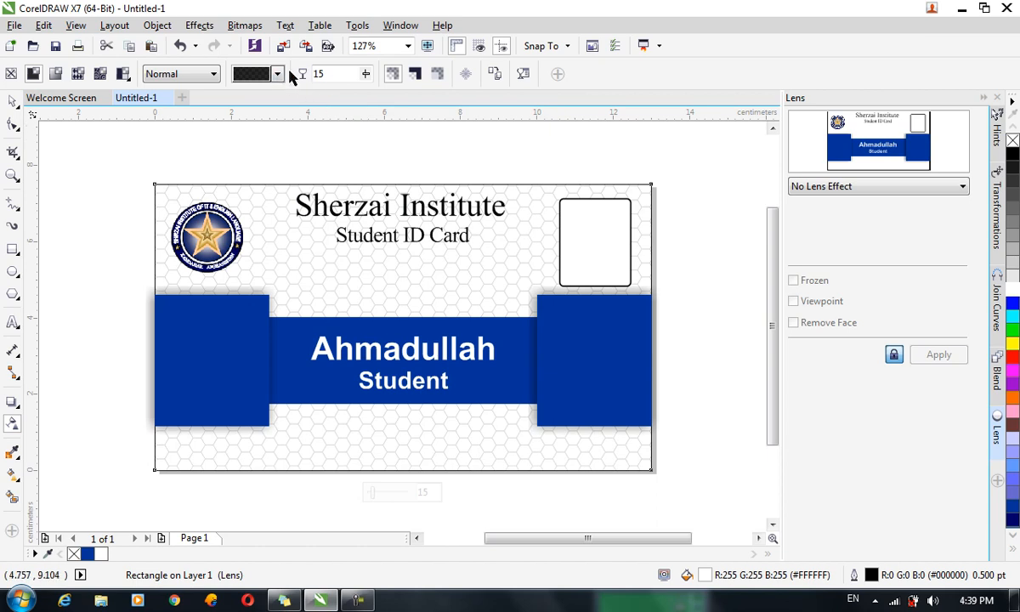
pyautogui.doubleClick(341, 72)
pyautogui.write('8')
pyautogui.press('Return')
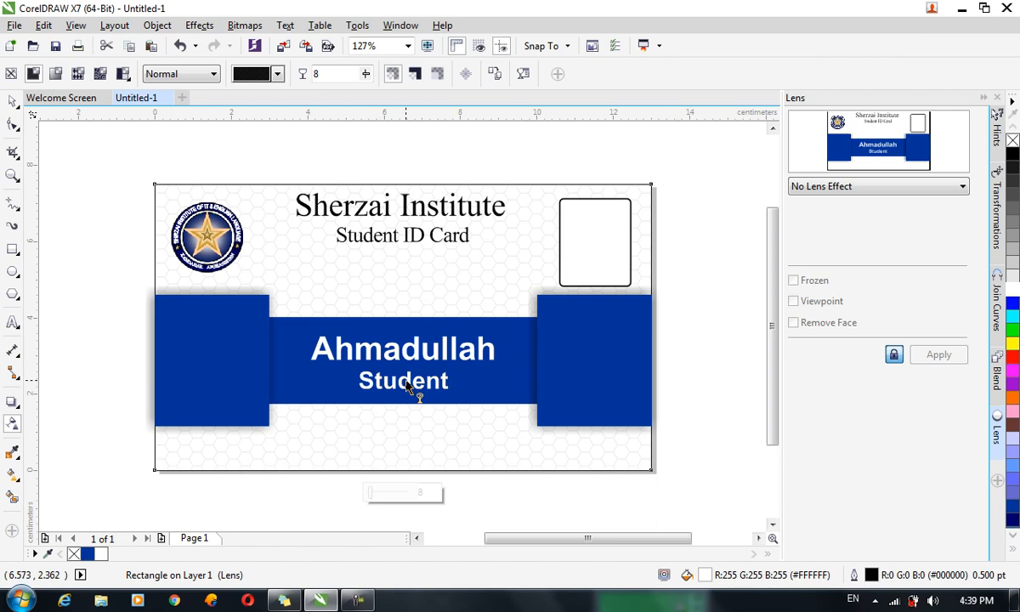
pyautogui.click(160, 539)
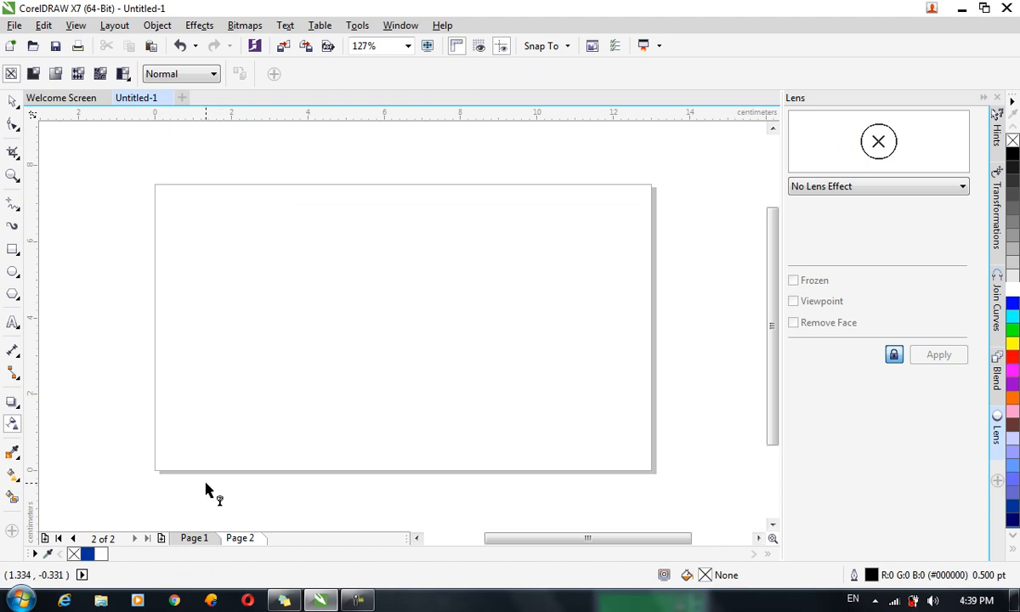
# Copy the blue banner from page 1 to the top of page 2 and delete its name text.
pyautogui.click(202, 539)
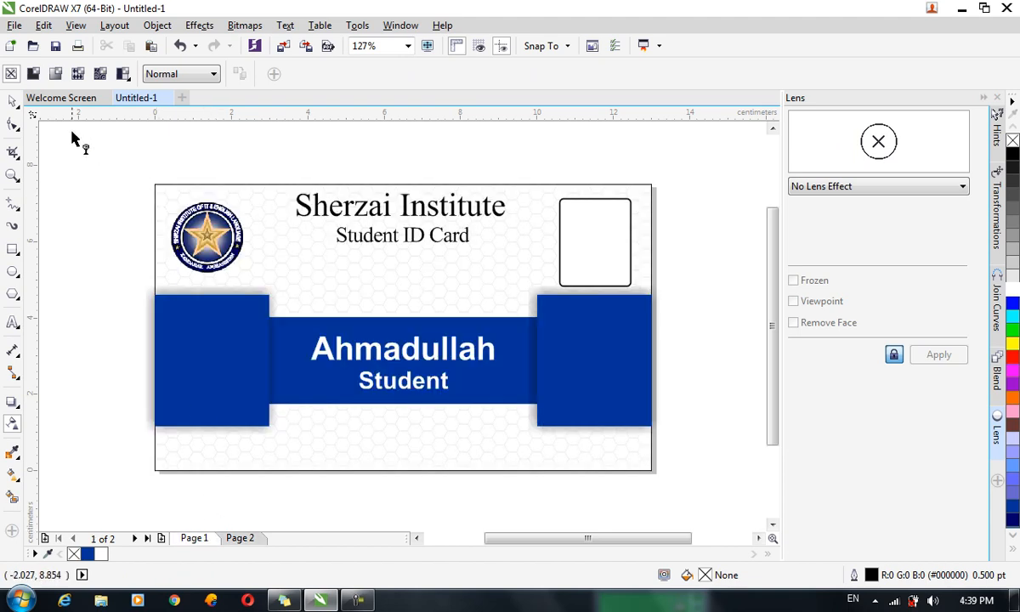
pyautogui.click(12, 104)
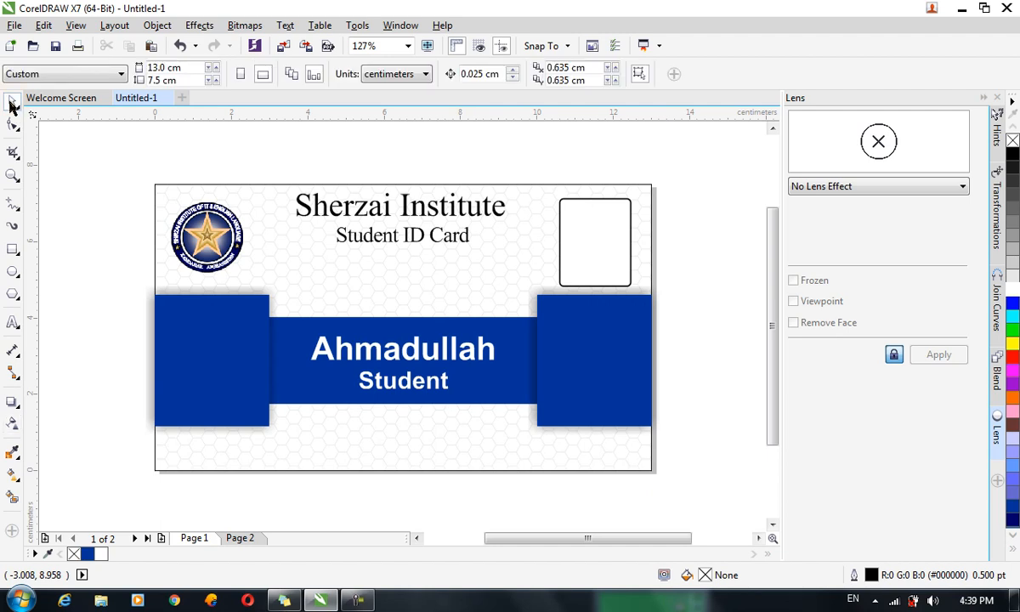
pyautogui.click(219, 360)
pyautogui.moveTo(735, 454); pyautogui.dragTo(133, 287)
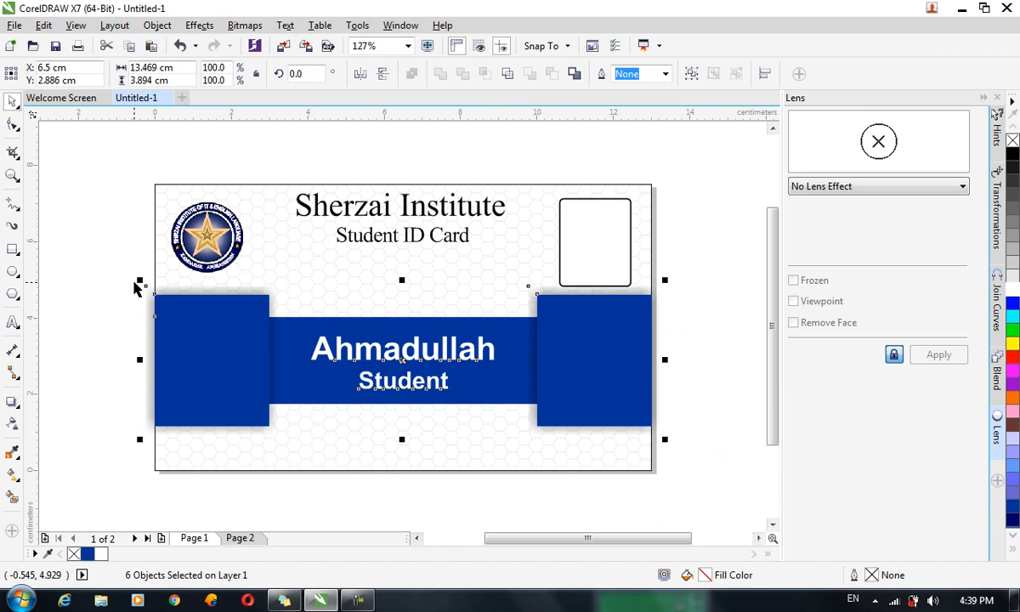
pyautogui.hotkey('ctrl', 'c')
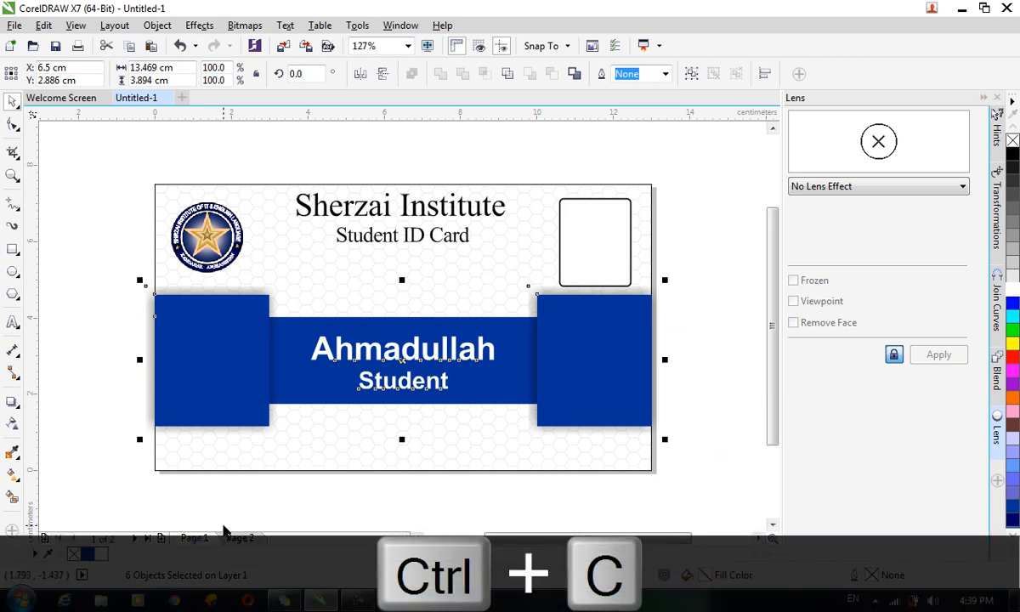
pyautogui.click(240, 539)
pyautogui.hotkey('ctrl', 'v')
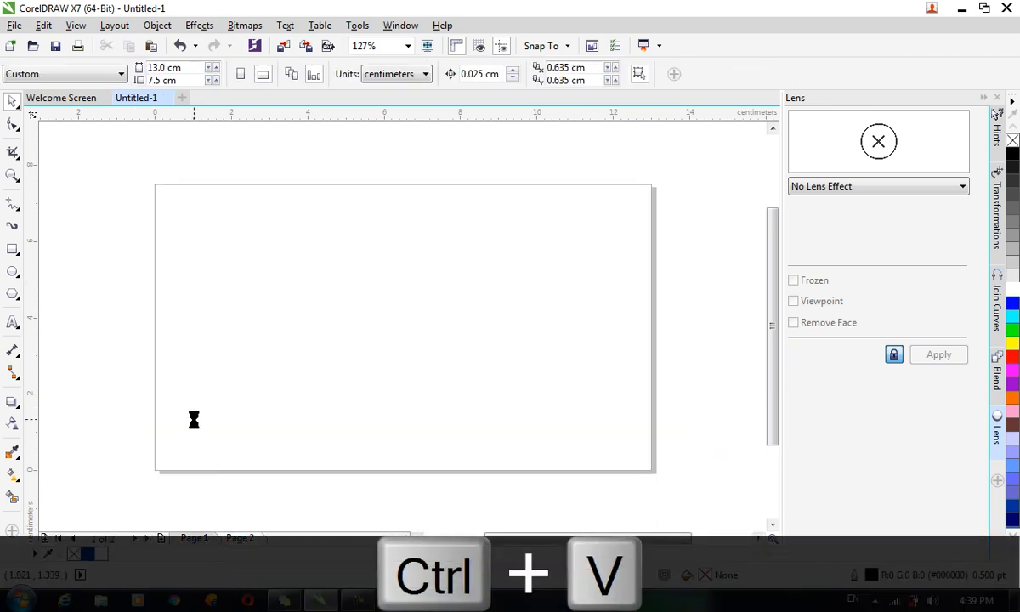
pyautogui.moveTo(546, 384); pyautogui.dragTo(545, 235)
pyautogui.moveTo(545, 224); pyautogui.dragTo(545, 225)
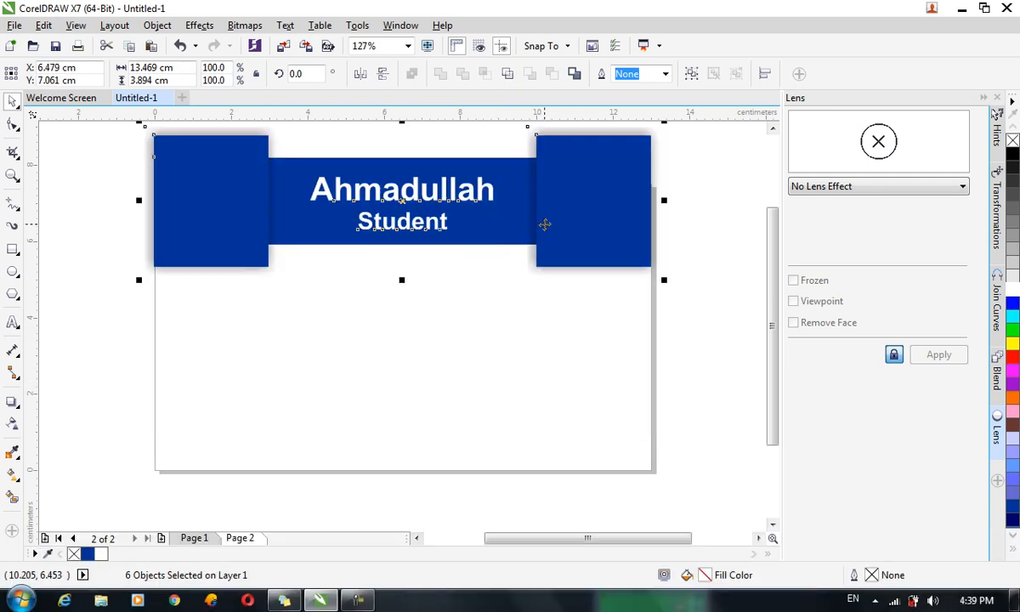
pyautogui.click(424, 289)
pyautogui.click(419, 202)
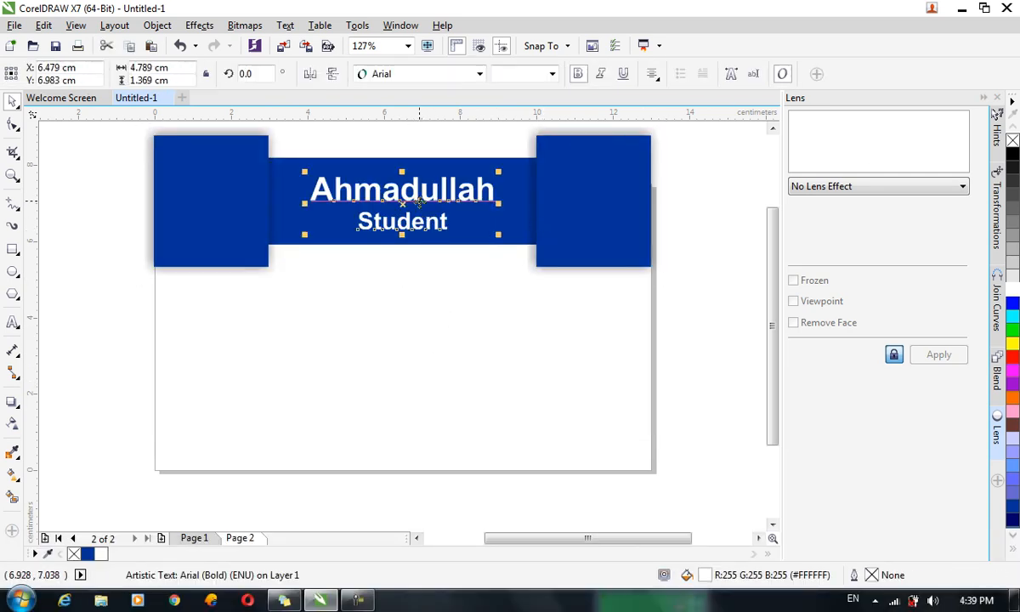
pyautogui.press('Delete')
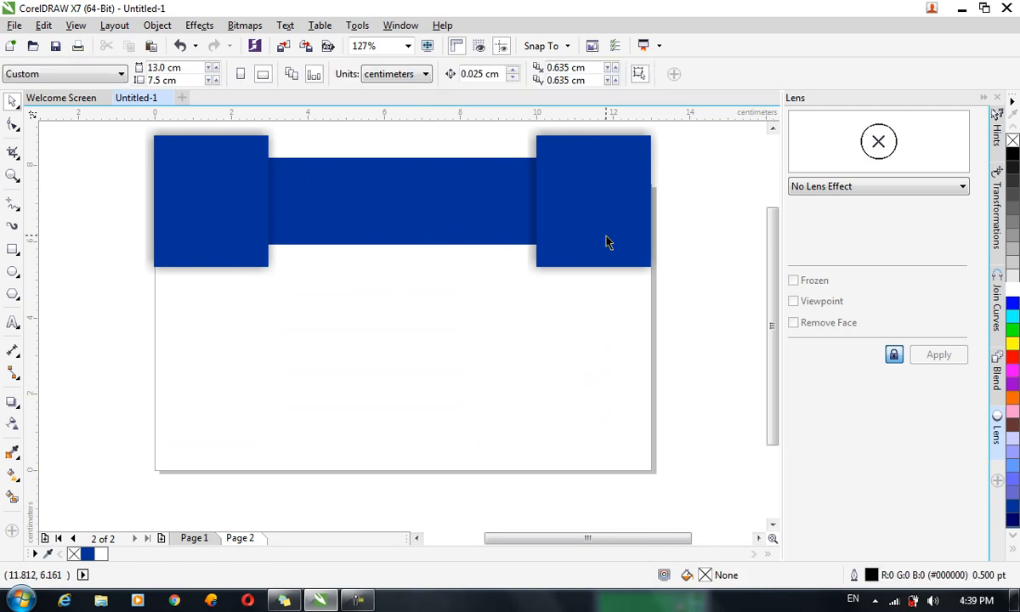
# Add a page-sized rectangle on page 2 and select the five shapes along the card top.
pyautogui.doubleClick(12, 249)
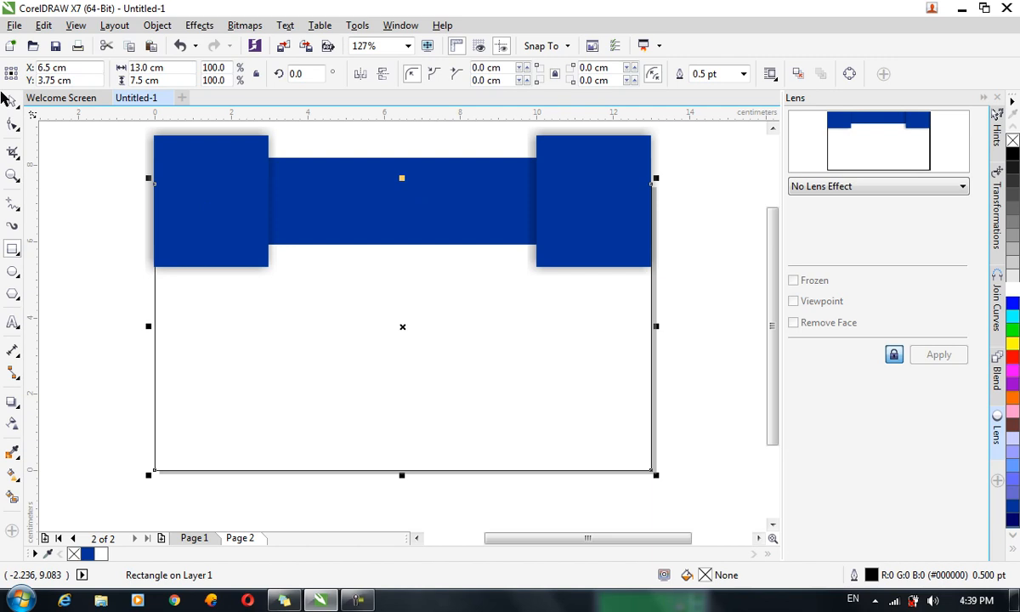
pyautogui.keyDown('shift'); pyautogui.click(377, 200); pyautogui.keyUp('shift')
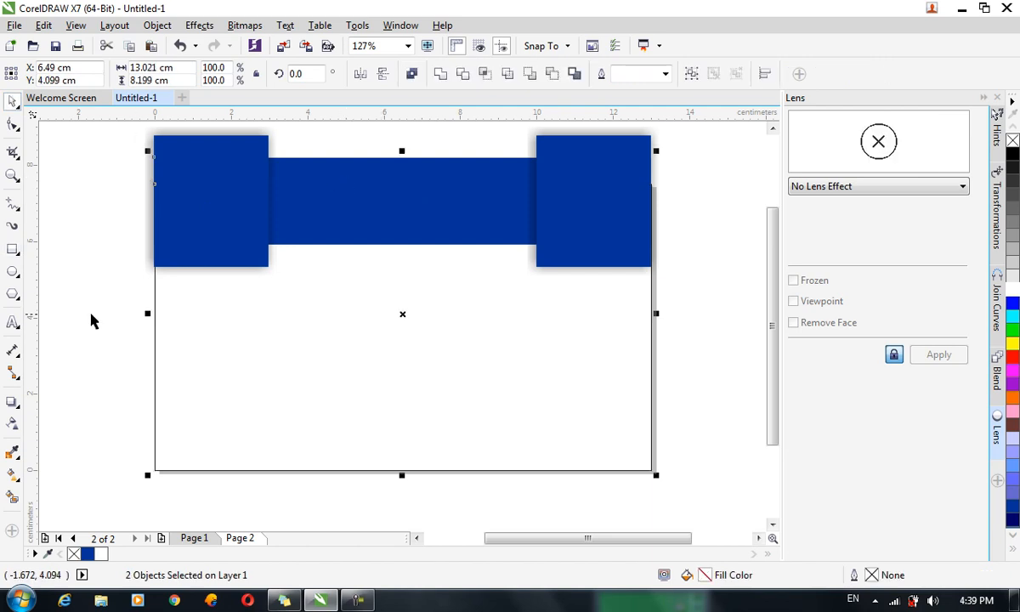
pyautogui.moveTo(75, 289); pyautogui.dragTo(671, 129)
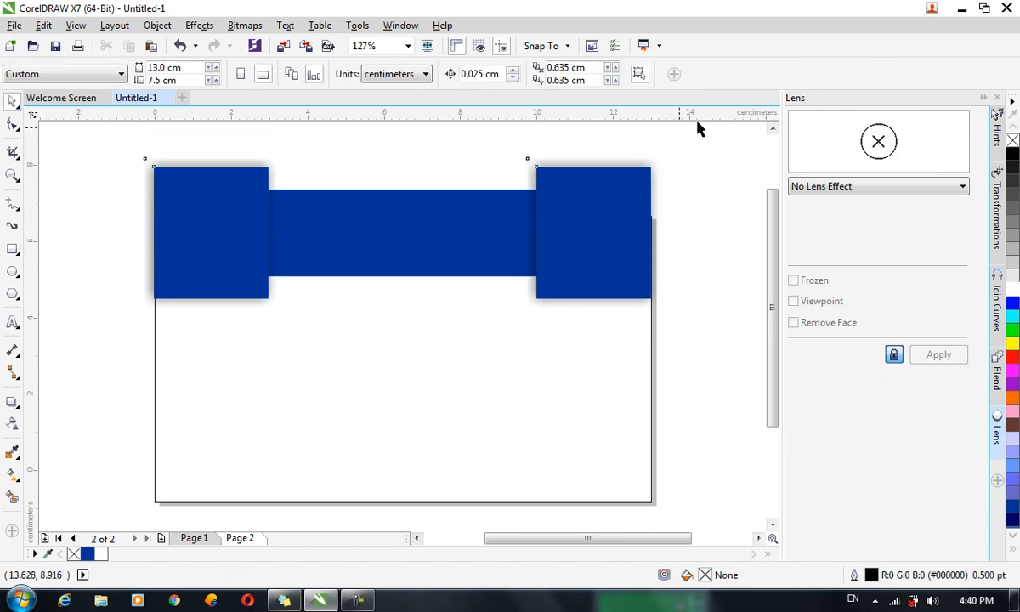
# PowerClip the selected blue shapes inside the white card rectangle.
pyautogui.rightClick(544, 234)
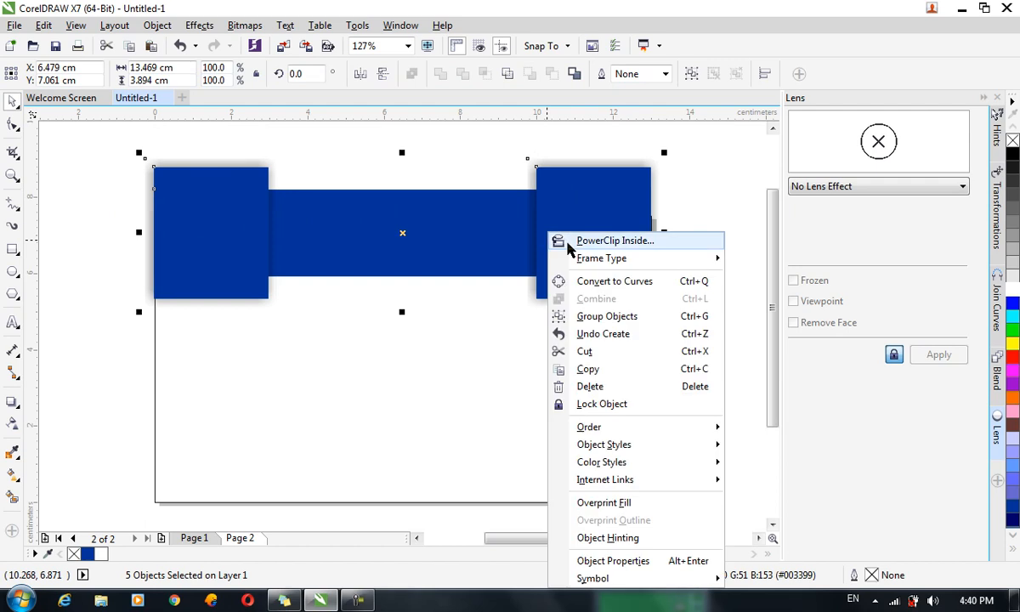
pyautogui.click(544, 239)
pyautogui.click(544, 297)
pyautogui.click(725, 333)
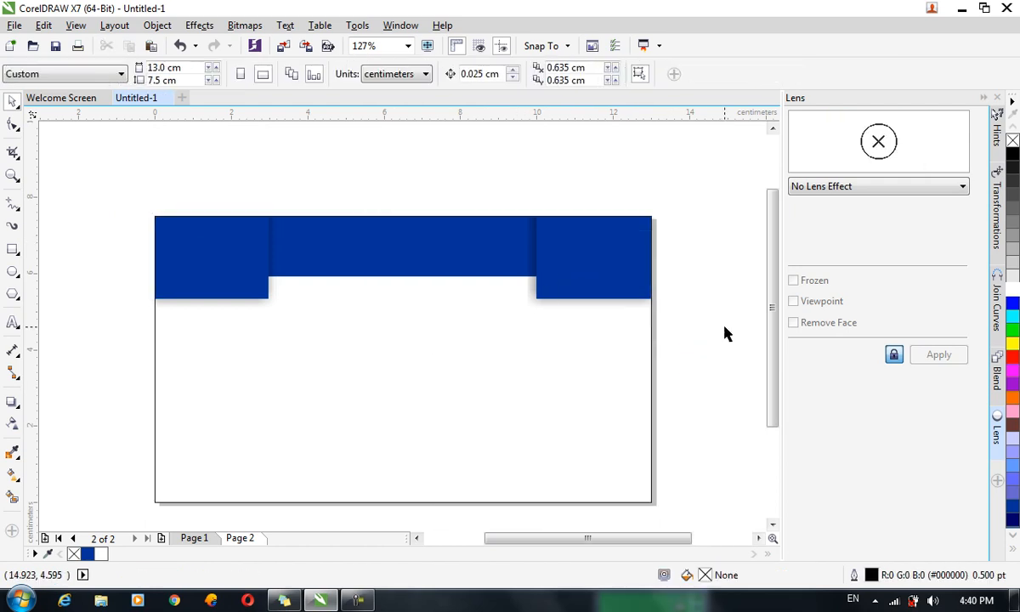
# Select the blue squares and bar inside the PowerClip, nudge them, then undo the changes.
pyautogui.doubleClick(460, 247)
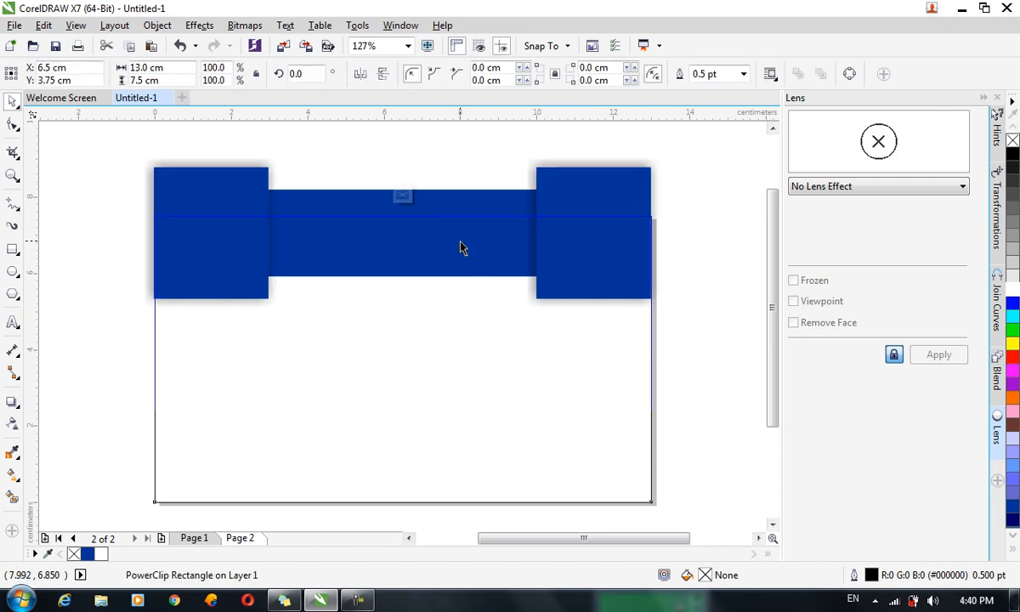
pyautogui.click(564, 255)
pyautogui.click(504, 260)
pyautogui.click(237, 275)
pyautogui.keyDown('shift'); pyautogui.click(220, 275); pyautogui.keyUp('shift')
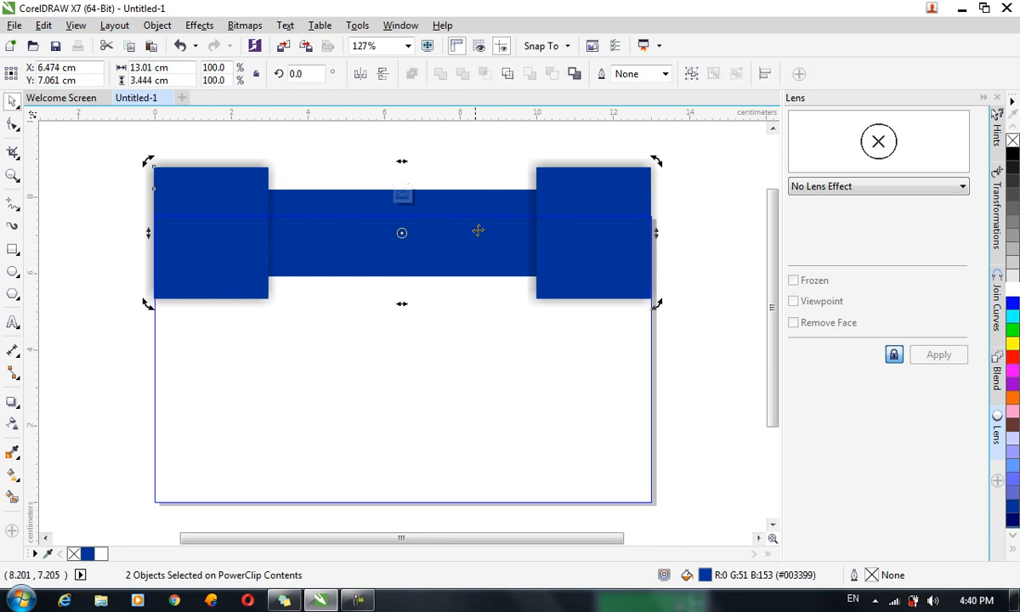
pyautogui.hotkey('ctrl', 'Up')
pyautogui.hotkey('ctrl', 'Up')
pyautogui.hotkey('ctrl', 'Up')
pyautogui.hotkey('ctrl', 'Up')
pyautogui.hotkey('ctrl', 'Up')
pyautogui.hotkey('ctrl', 'Up')
pyautogui.hotkey('ctrl', 'Up')
pyautogui.hotkey('ctrl', 'Up')
pyautogui.hotkey('ctrl', 'Up')
pyautogui.hotkey('ctrl', 'Up')
pyautogui.hotkey('ctrl', 'Up')
pyautogui.hotkey('ctrl', 'Up')
pyautogui.hotkey('ctrl', 'Up')
pyautogui.hotkey('ctrl', 'Up')
pyautogui.hotkey('ctrl', 'Up')
pyautogui.hotkey('ctrl', 'Up')
pyautogui.hotkey('ctrl', 'Up')
pyautogui.hotkey('ctrl', 'z')
pyautogui.hotkey('ctrl', 'z')
pyautogui.hotkey('ctrl', 'z')
pyautogui.hotkey('ctrl', 'z')
pyautogui.hotkey('ctrl', 'z')
pyautogui.hotkey('ctrl', 'z')
pyautogui.hotkey('ctrl', 'z')
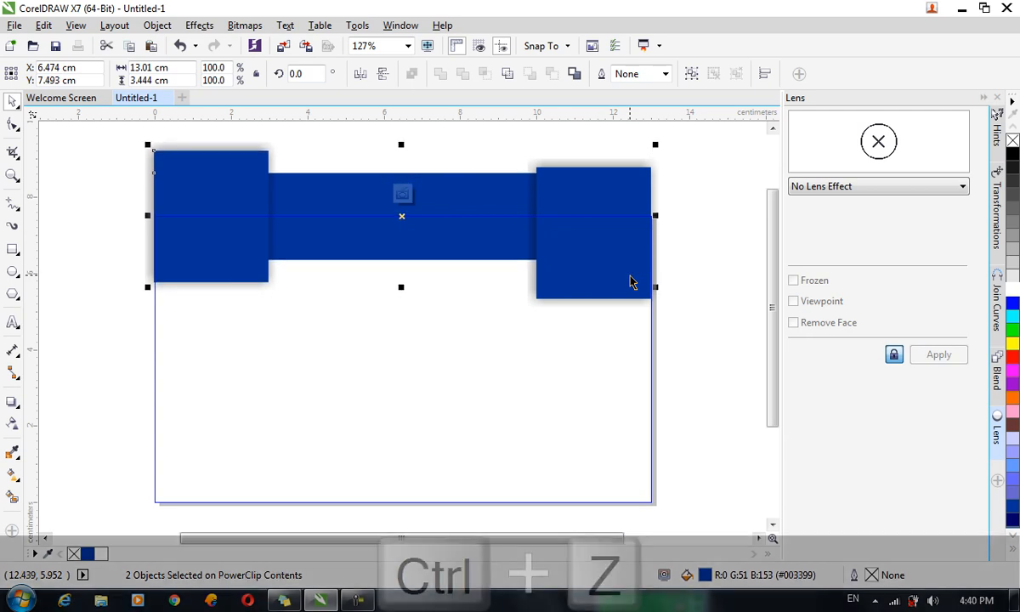
pyautogui.hotkey('ctrl', 'z')
pyautogui.hotkey('ctrl', 'z')
pyautogui.hotkey('ctrl', 'z')
pyautogui.hotkey('ctrl', 'z')
pyautogui.hotkey('ctrl', 'z')
pyautogui.hotkey('ctrl', 'z')
pyautogui.hotkey('ctrl', 'z')
pyautogui.hotkey('ctrl', 'z')
pyautogui.hotkey('ctrl', 'z')
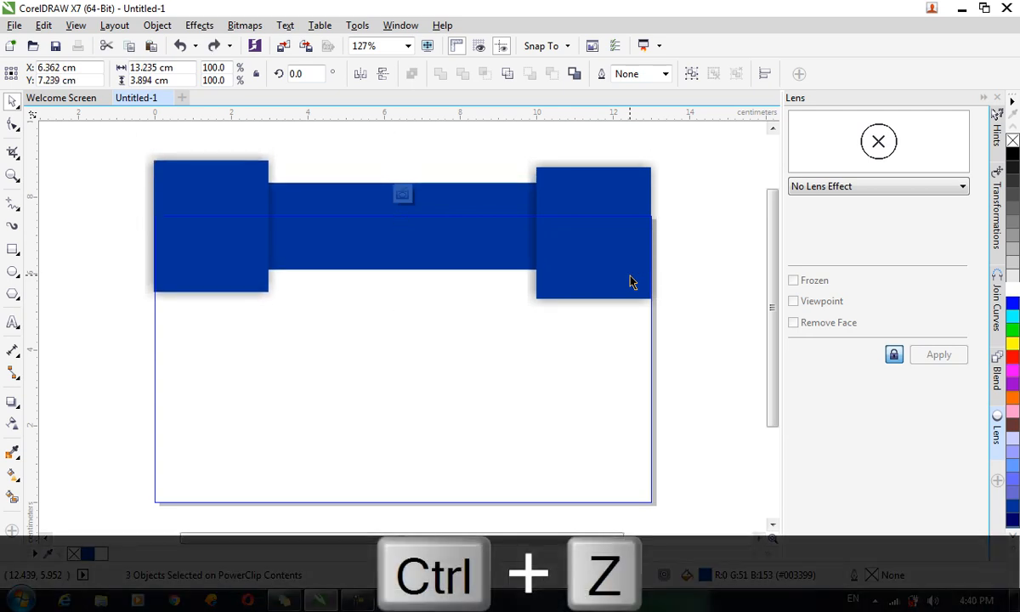
pyautogui.hotkey('ctrl', 'z')
pyautogui.hotkey('ctrl', 'z')
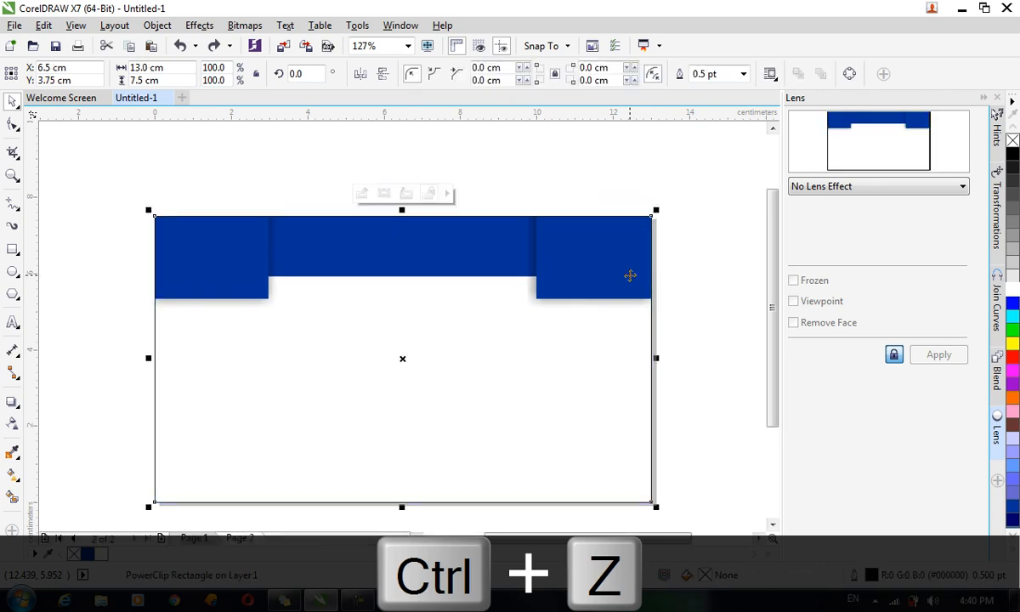
# Group the five blue shapes at the card's top edge and duplicate the group along the bottom edge.
pyautogui.click(608, 281)
pyautogui.doubleClick(611, 281)
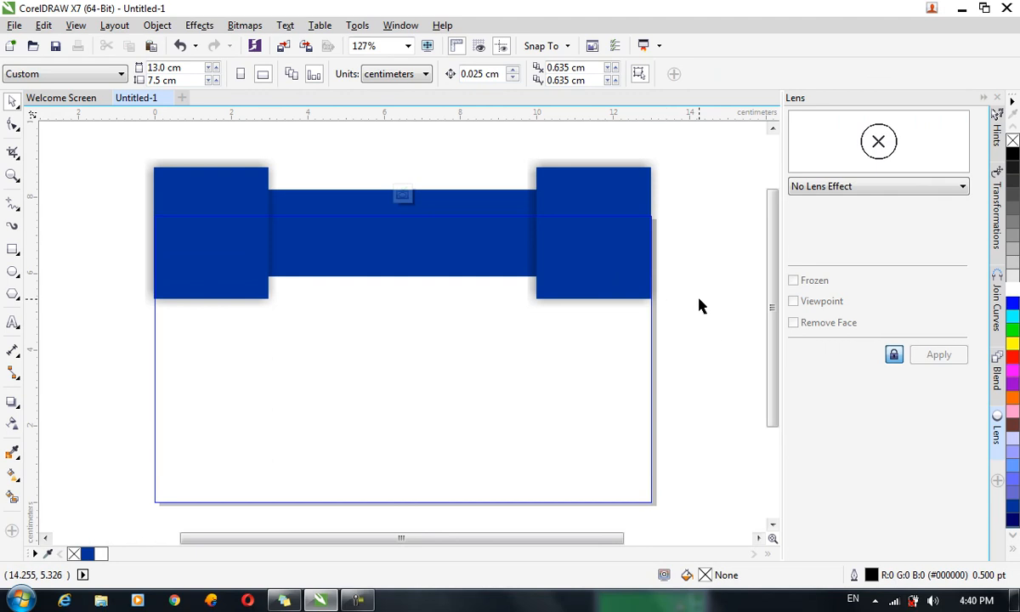
pyautogui.moveTo(667, 310); pyautogui.dragTo(85, 145)
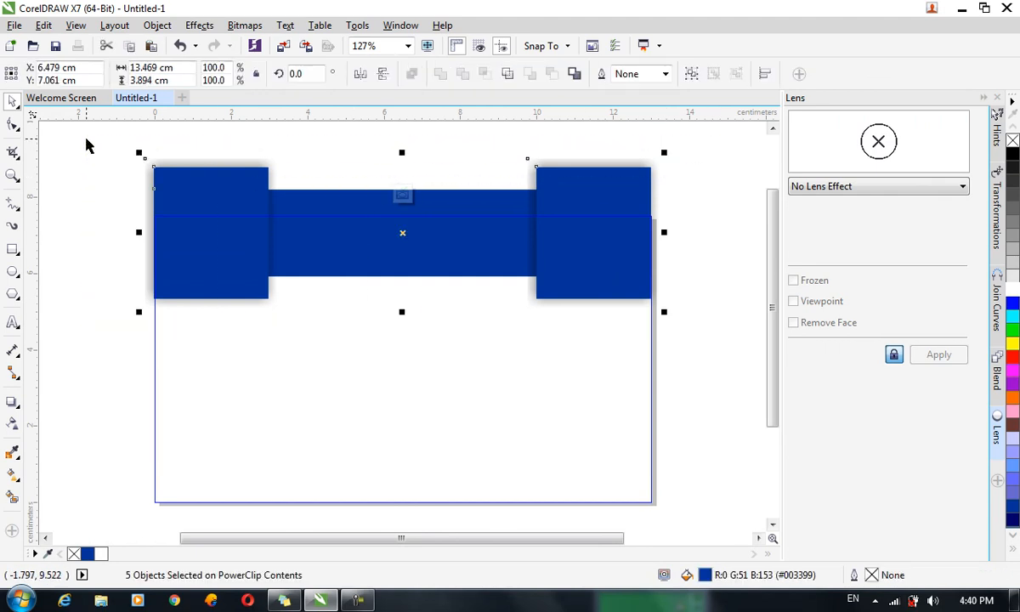
pyautogui.click(691, 74)
pyautogui.moveTo(608, 198); pyautogui.dragTo(607, 172)
pyautogui.hotkey('ctrl', 'c')
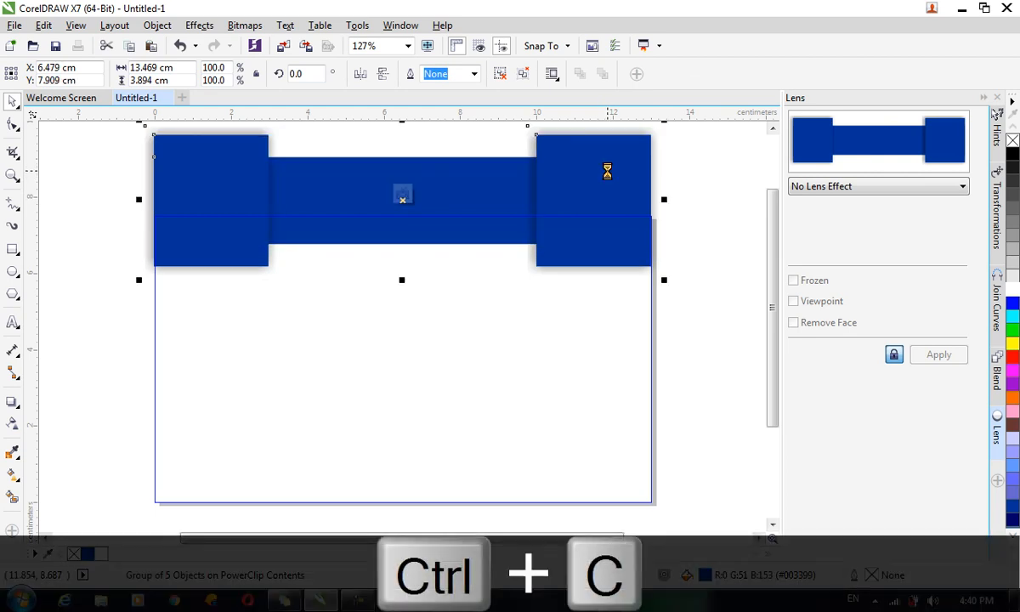
pyautogui.hotkey('ctrl', 'v')
pyautogui.moveTo(607, 169); pyautogui.dragTo(612, 480)
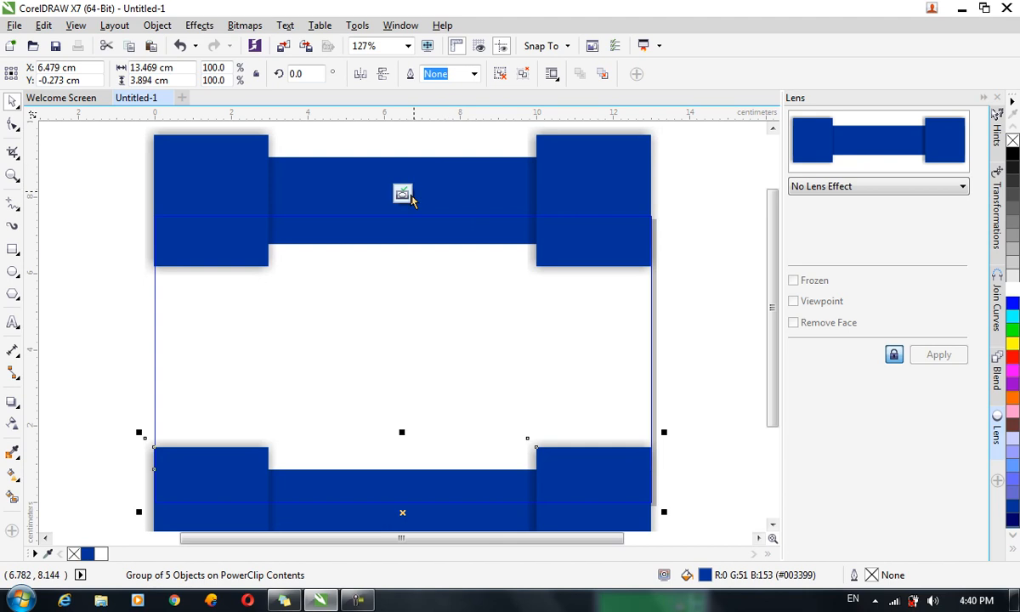
pyautogui.click(405, 196)
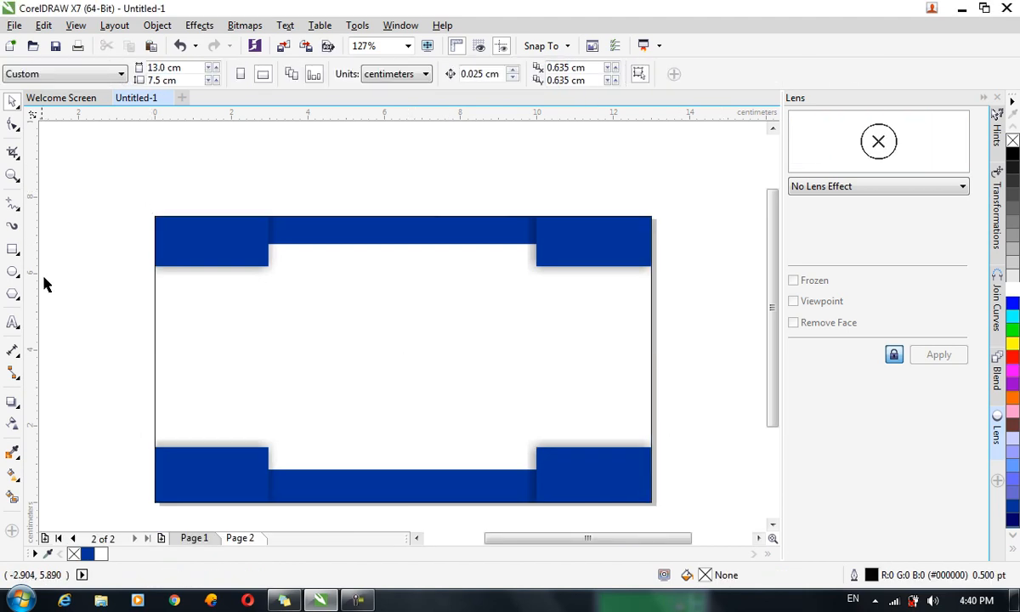
# Type the student's name, ID, phone and 'Validation Date: 2019/05/06' lines, then centre the text block.
pyautogui.click(13, 323)
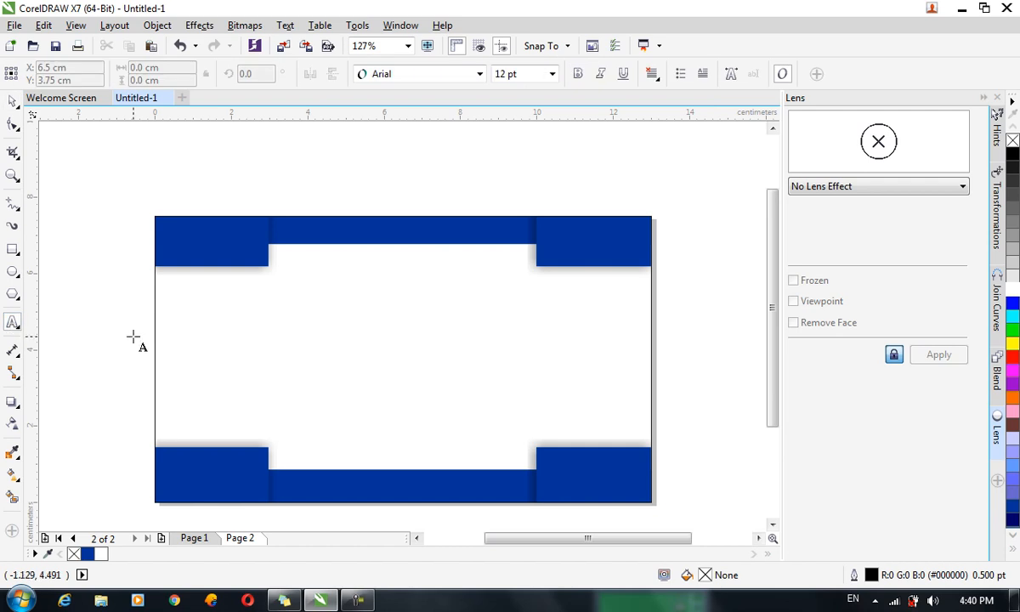
pyautogui.click(278, 293)
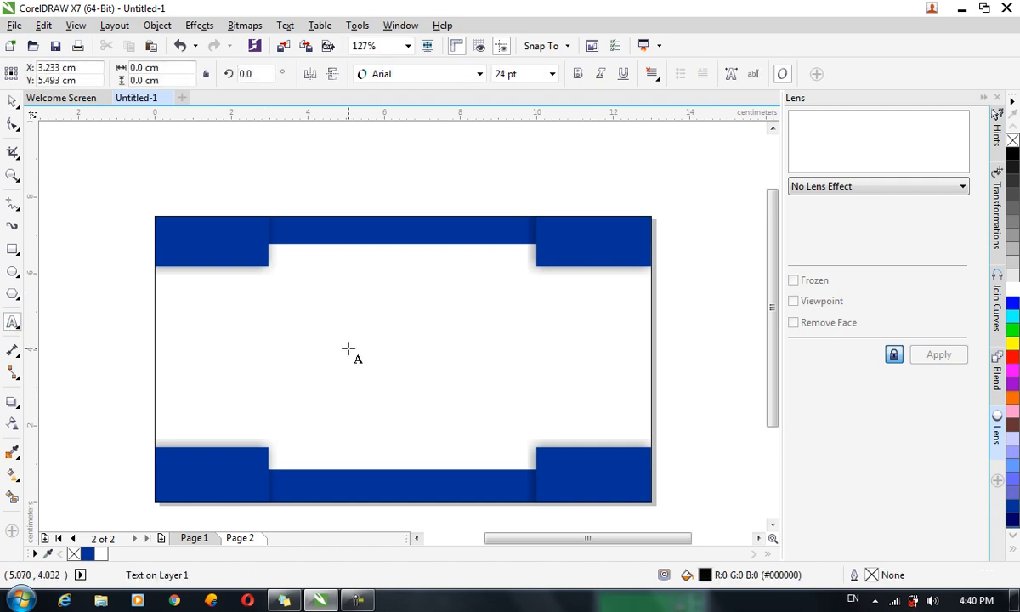
pyautogui.write('F-Name')
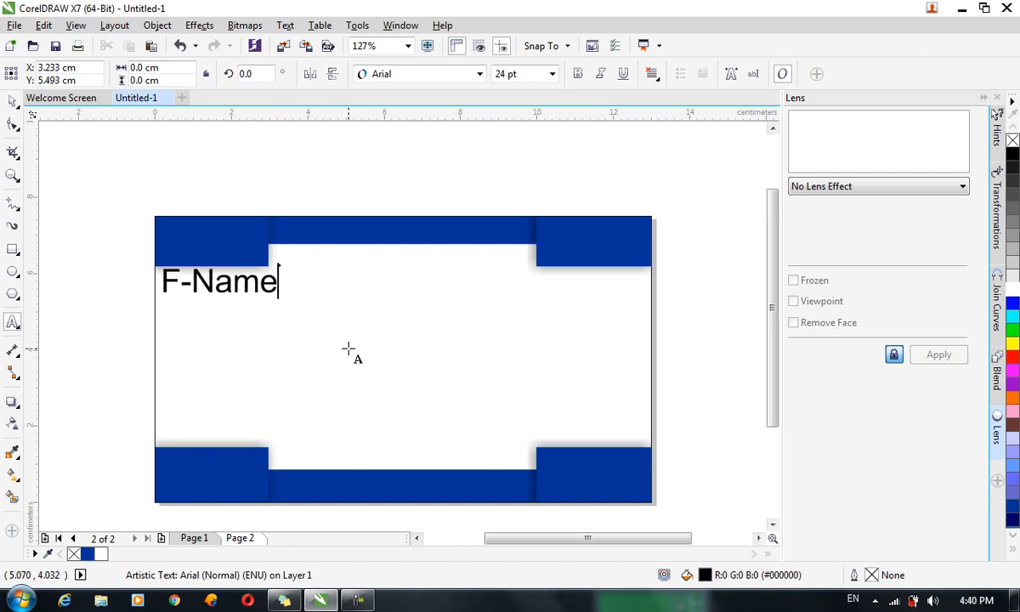
pyautogui.write(':')
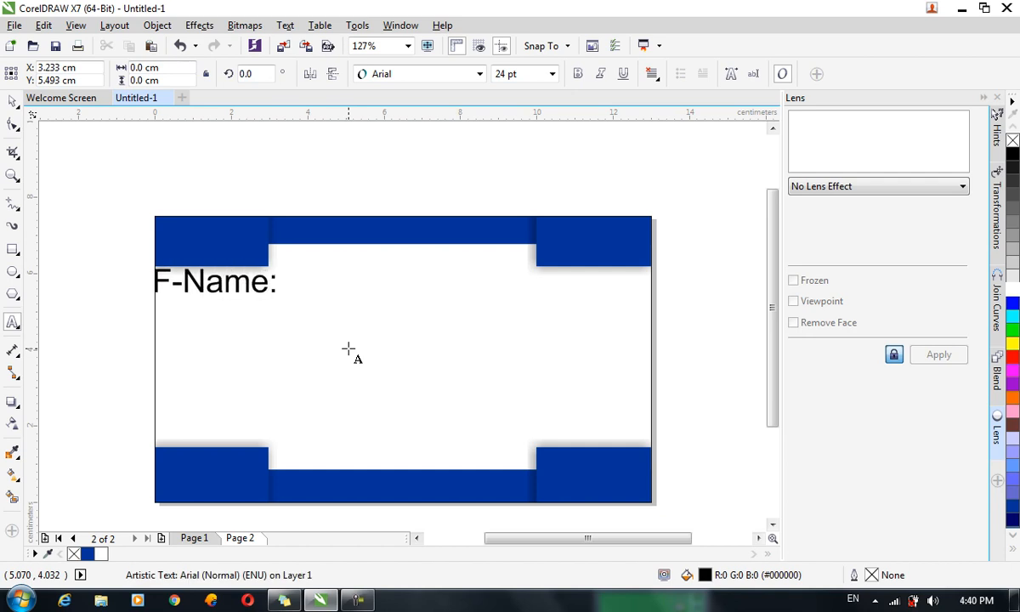
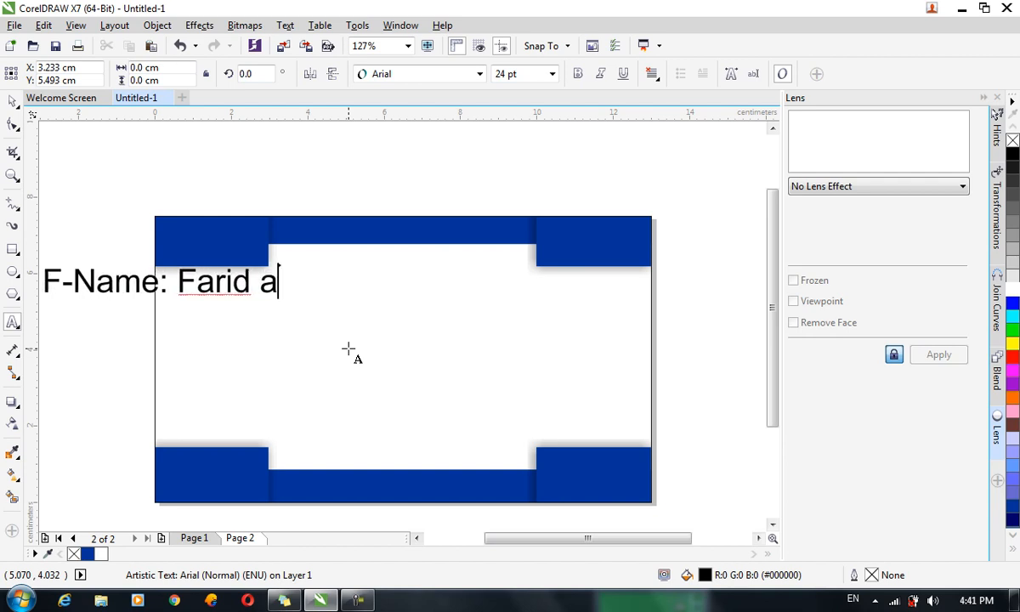
pyautogui.write('Ahmad ')
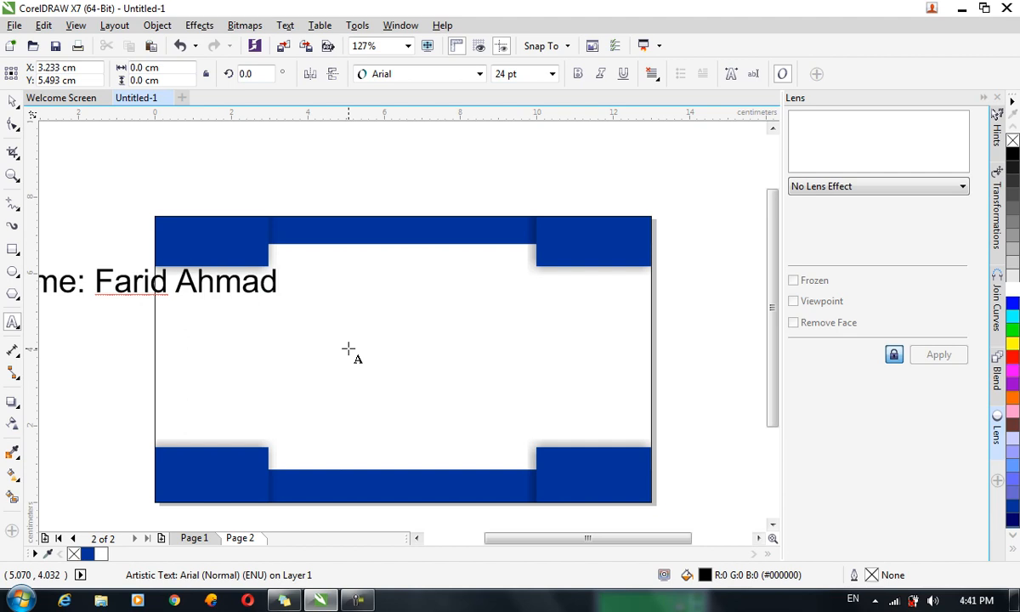
pyautogui.write('ID : 123456')
pyautogui.press('Return')
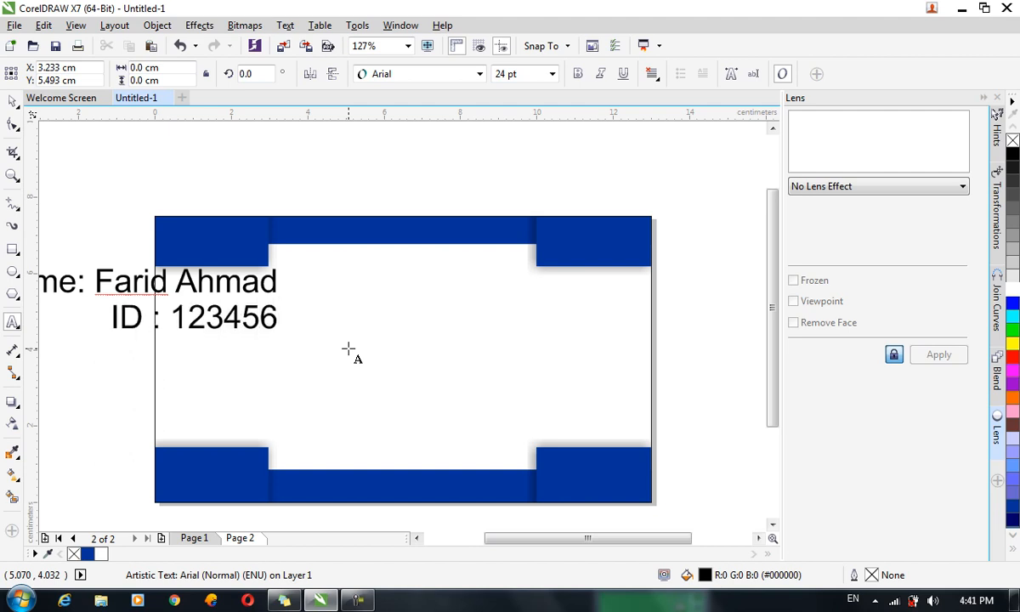
pyautogui.write('Phone: ')
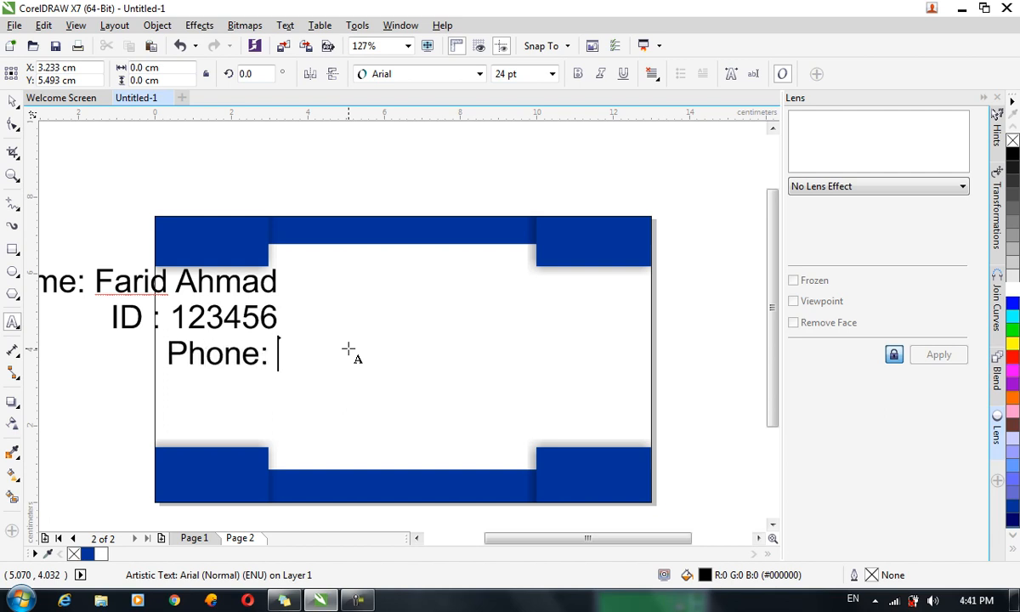
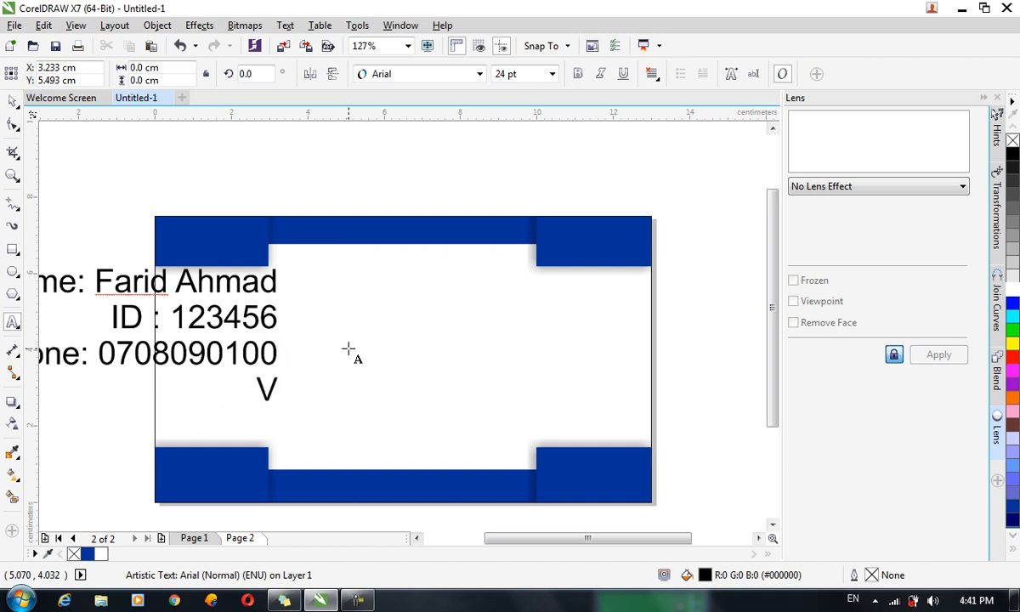
pyautogui.write('Vali')
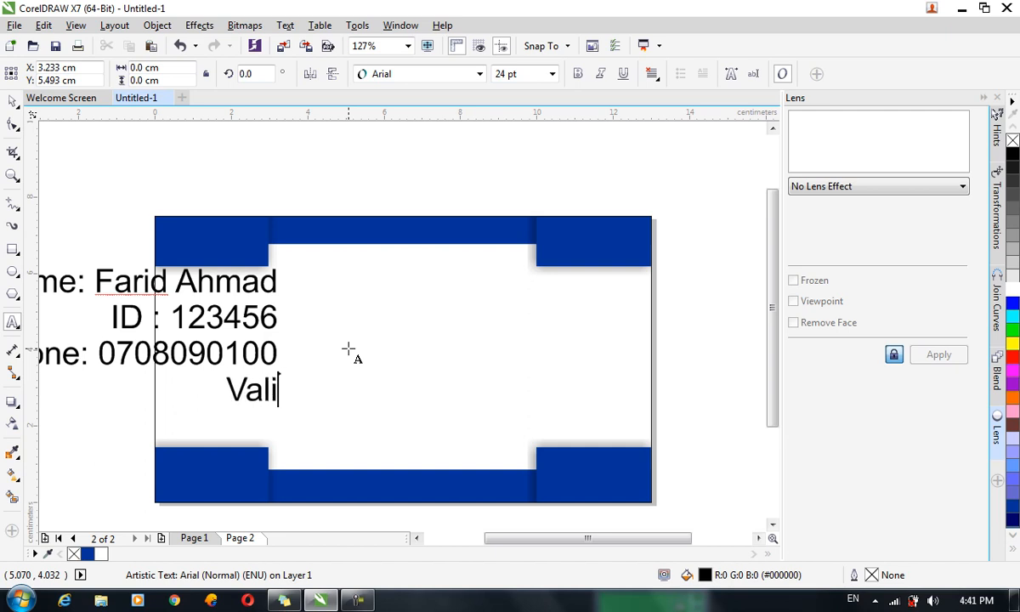
pyautogui.write('datio')
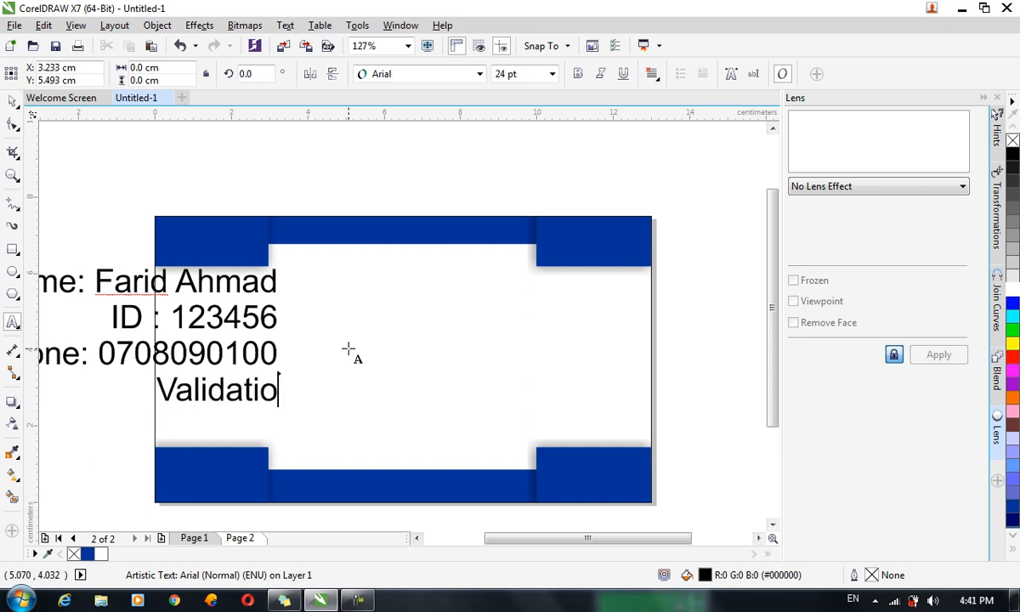
pyautogui.write('n Date')
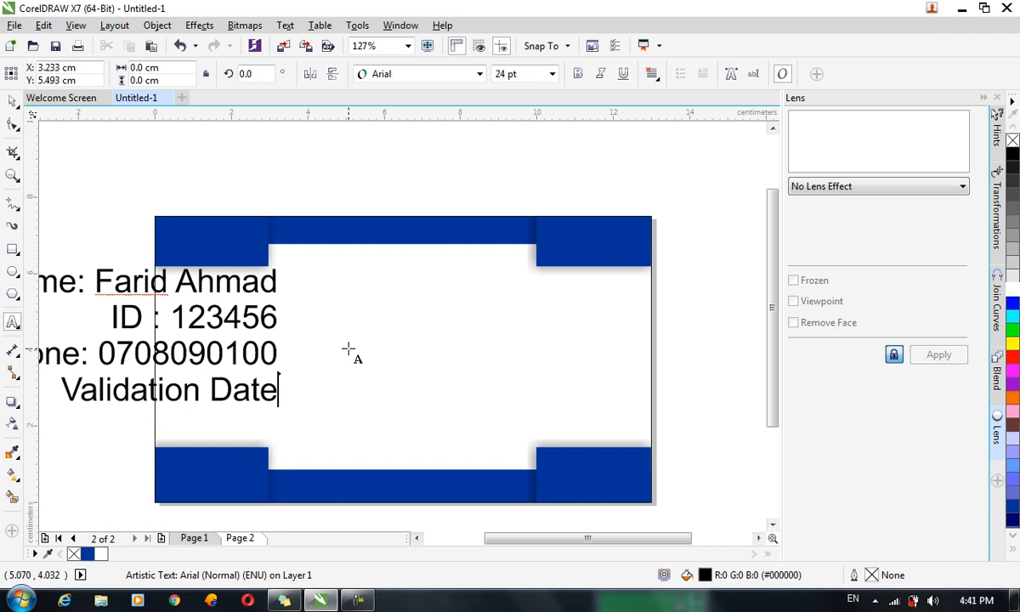
pyautogui.write(': 2')
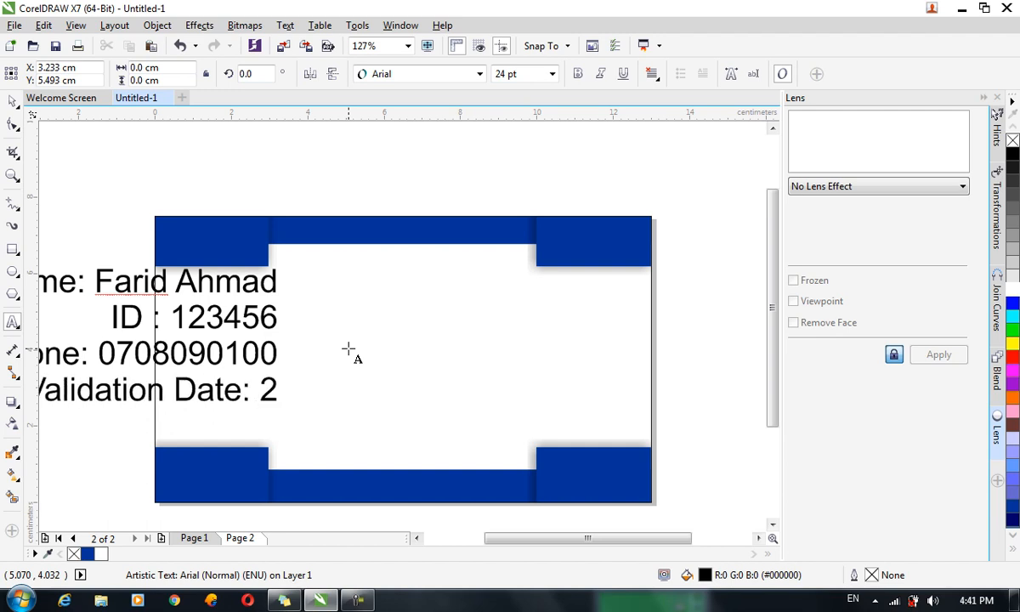
pyautogui.write('019/05/06')
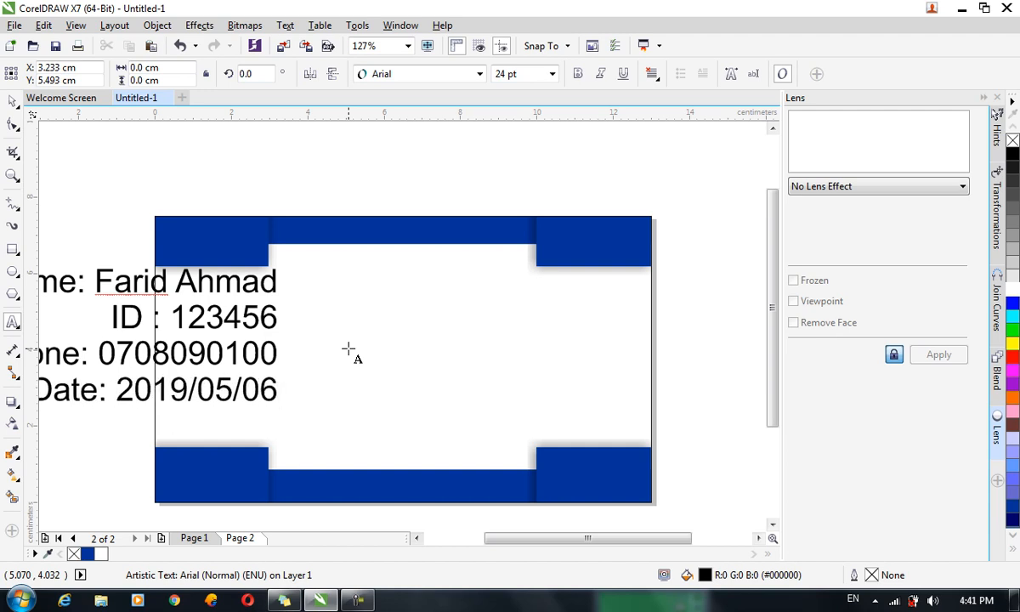
pyautogui.click(13, 101)
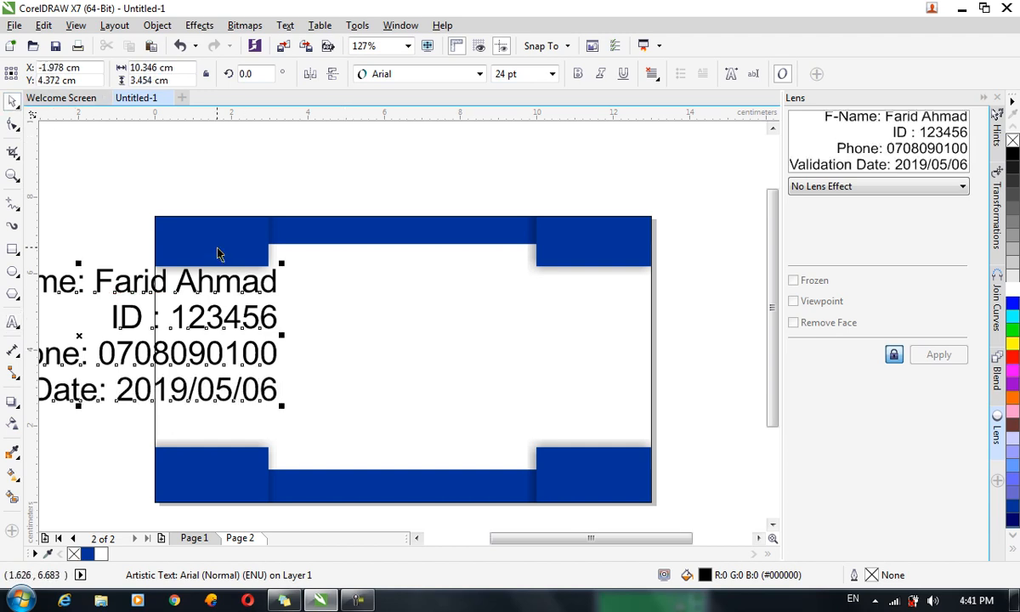
pyautogui.moveTo(225, 279); pyautogui.dragTo(496, 302)
# Left-align the student details, set them to 16 pt Times New Roman, and move them onto the card.
pyautogui.click(653, 71)
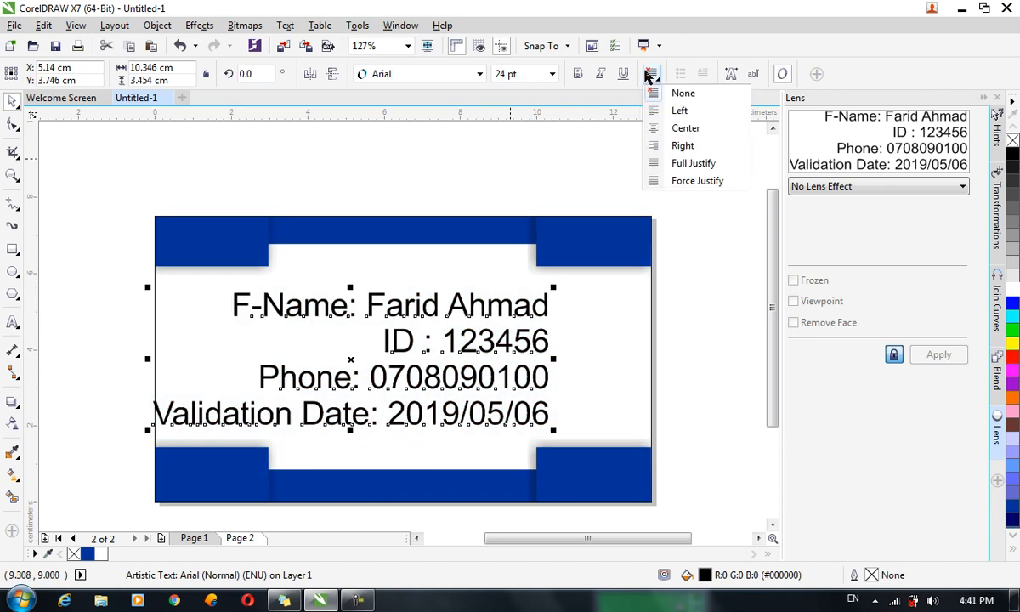
pyautogui.click(680, 105)
pyautogui.moveTo(276, 310); pyautogui.dragTo(319, 295)
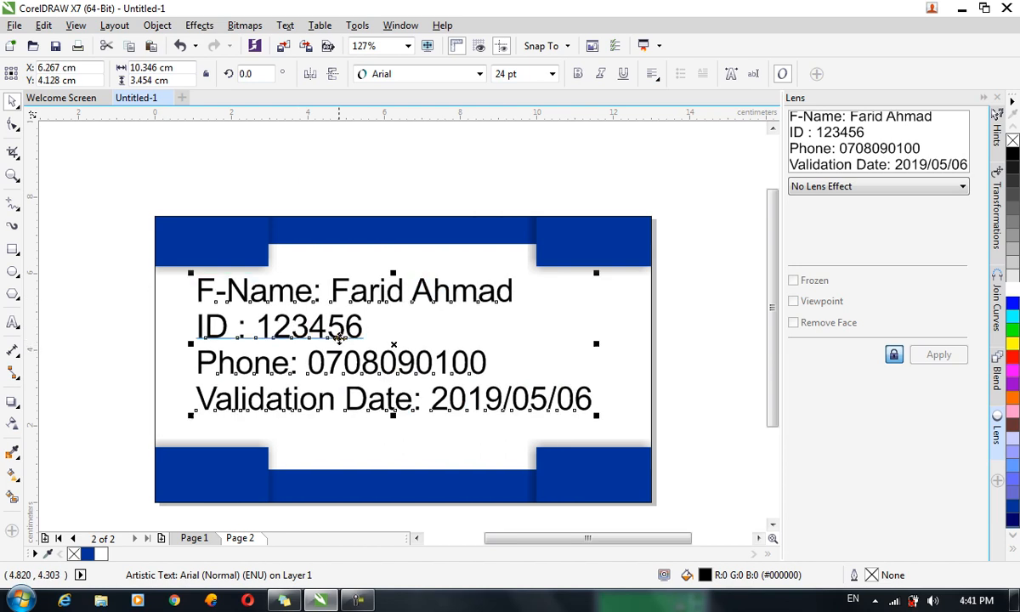
pyautogui.click(532, 74)
pyautogui.write('16')
pyautogui.press('Return')
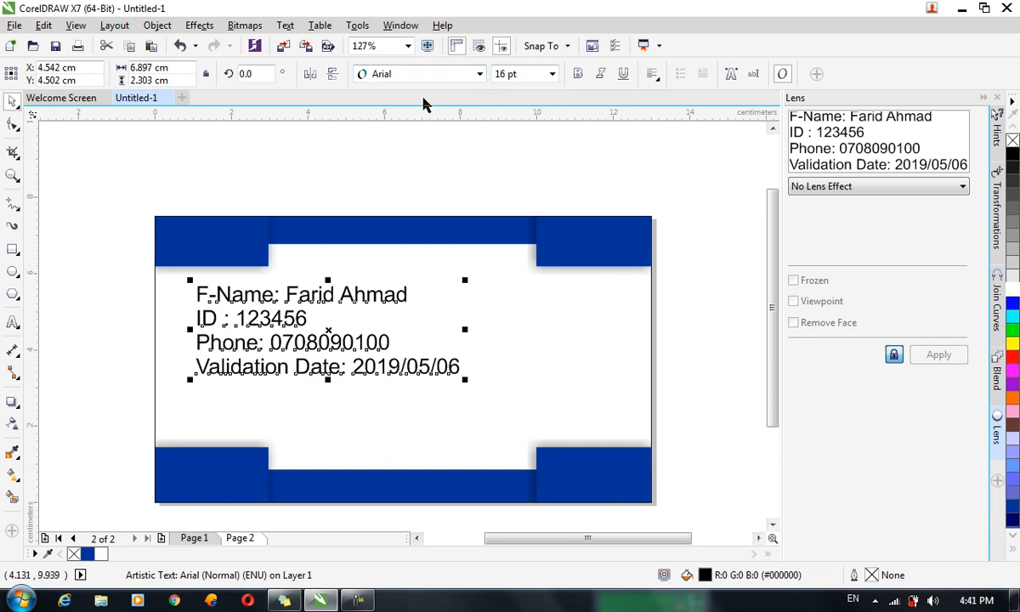
pyautogui.moveTo(291, 295); pyautogui.dragTo(373, 311)
pyautogui.click(395, 74)
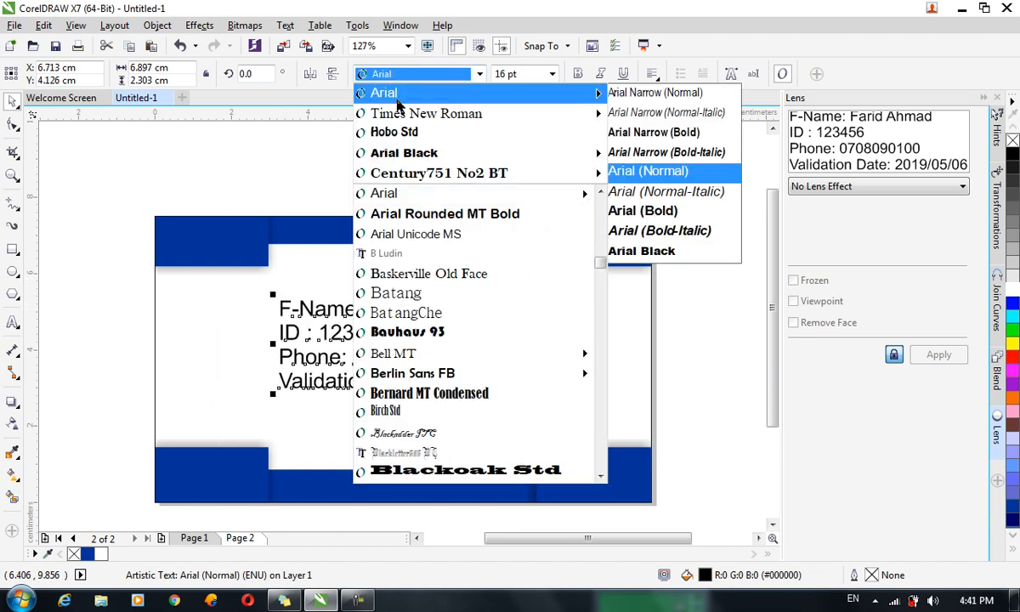
pyautogui.click(411, 109)
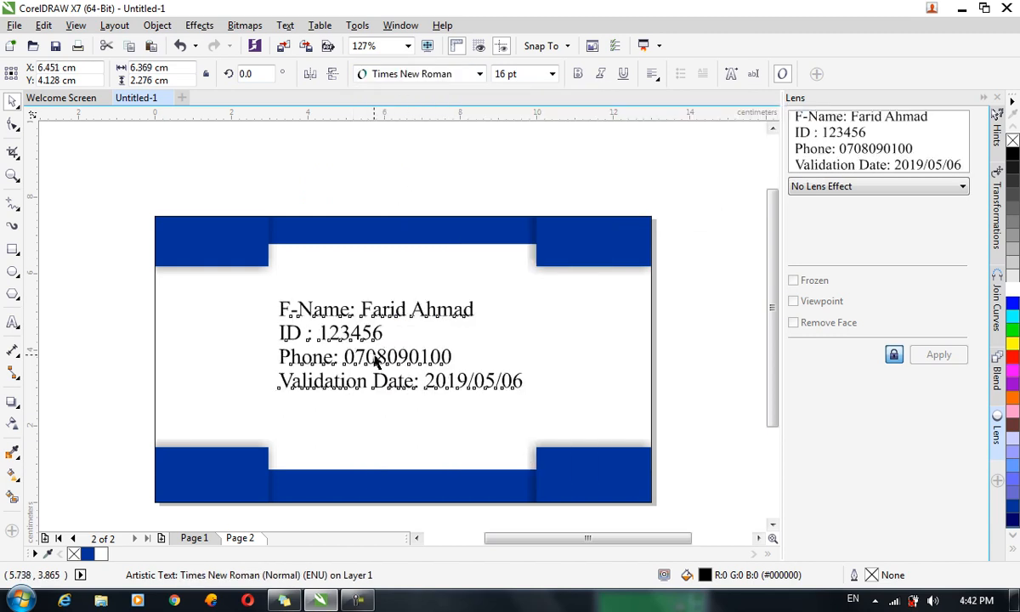
# Add a colon after the ID label so it reads 'ID :'.
pyautogui.doubleClick(371, 355)
pyautogui.moveTo(355, 303); pyautogui.dragTo(302, 306)
pyautogui.click(303, 333)
pyautogui.write(':')
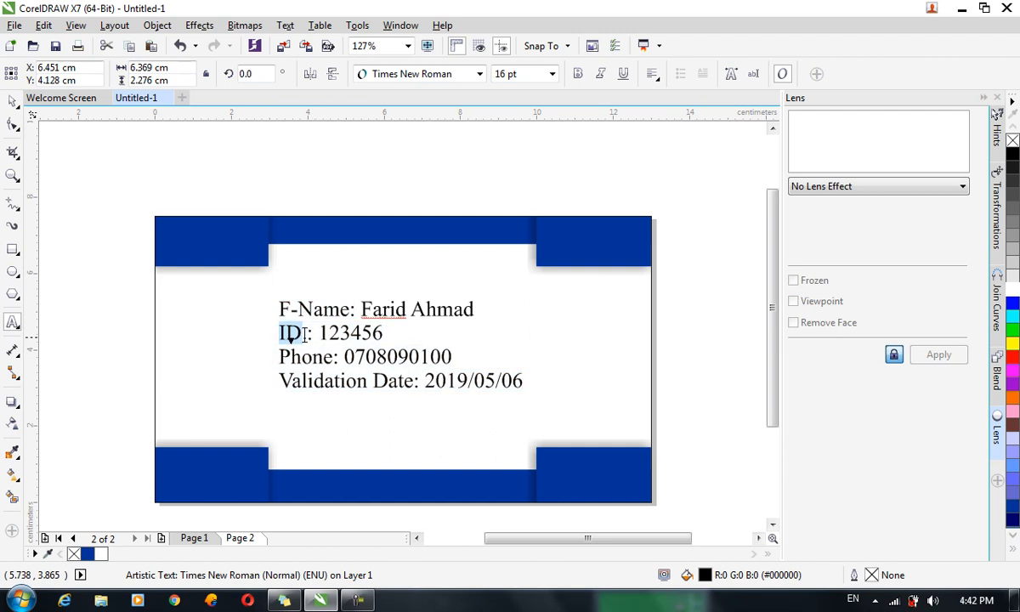
# Bold the labels F-Name:, ID :, Phone: and Validation Date:.
pyautogui.click(356, 306)
pyautogui.moveTo(355, 306); pyautogui.dragTo(279, 309)
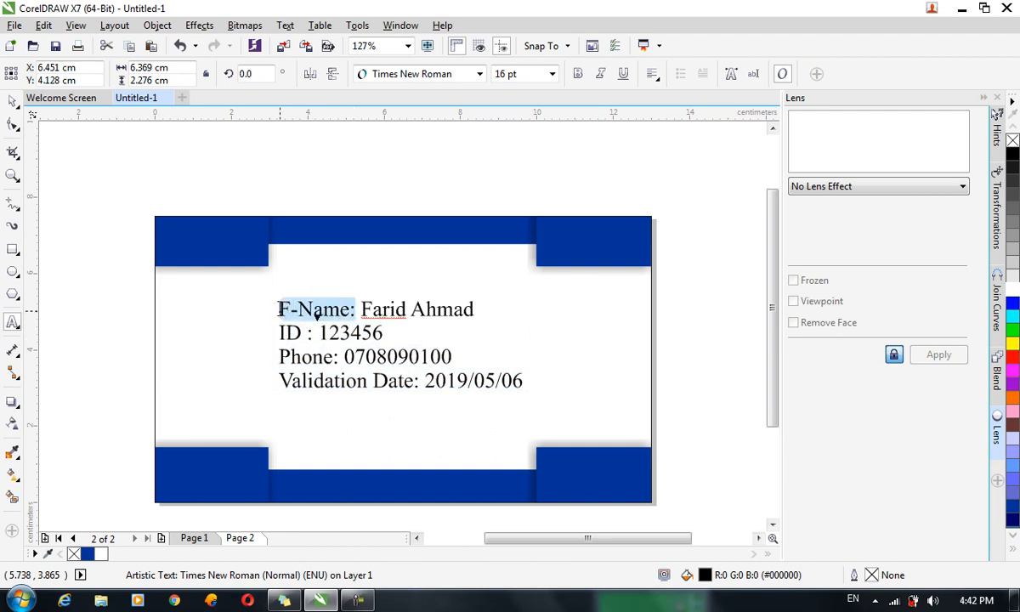
pyautogui.click(578, 74)
pyautogui.moveTo(313, 333); pyautogui.dragTo(265, 333)
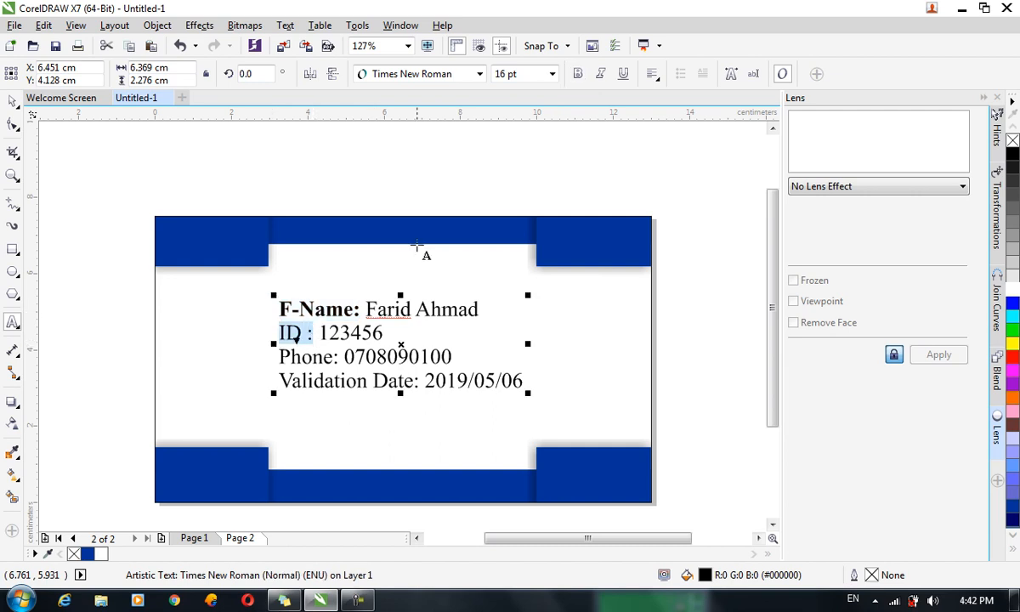
pyautogui.click(580, 75)
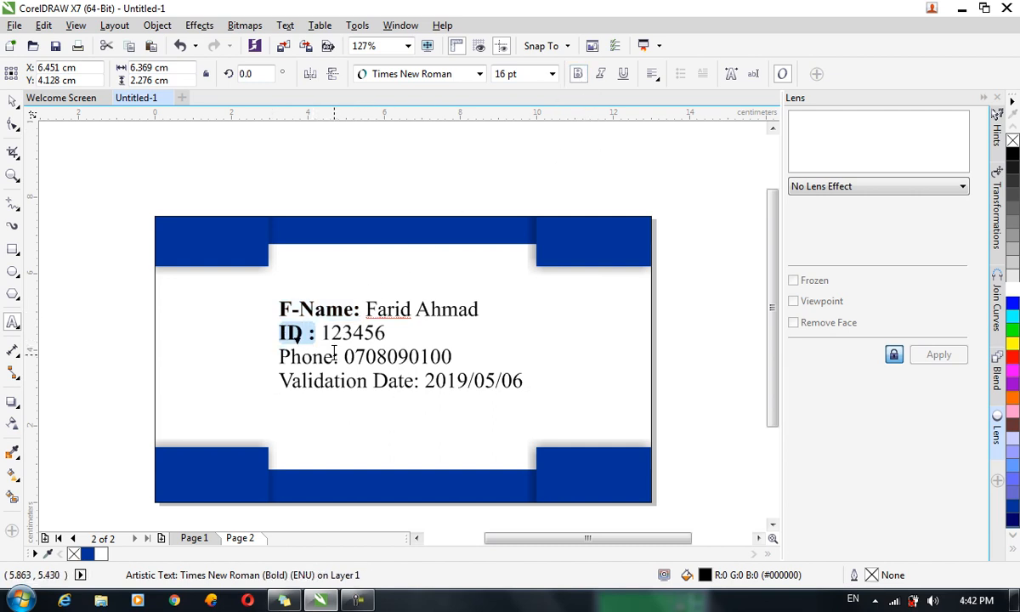
pyautogui.moveTo(338, 355); pyautogui.dragTo(281, 356)
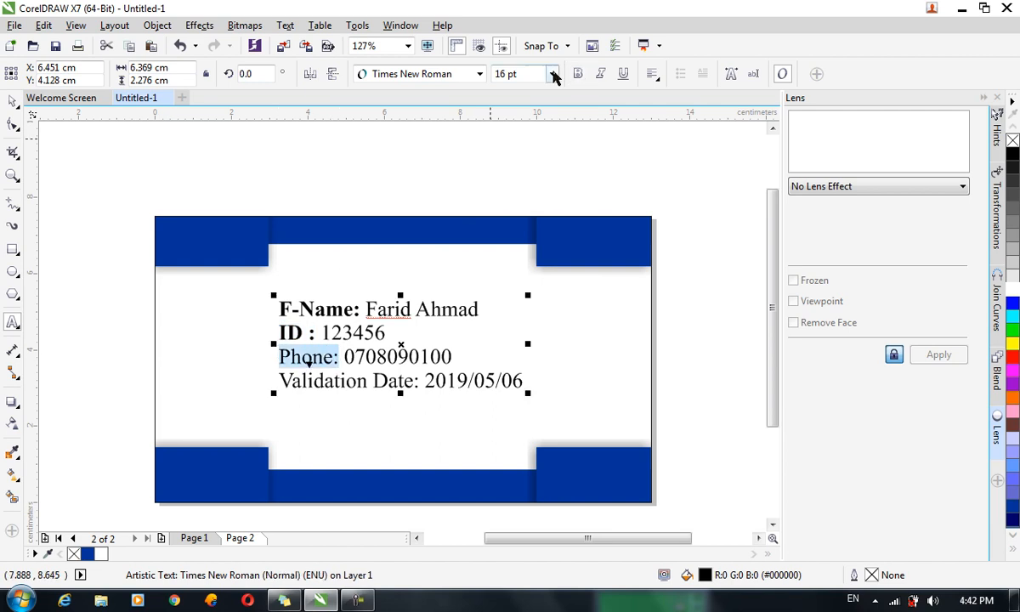
pyautogui.click(578, 75)
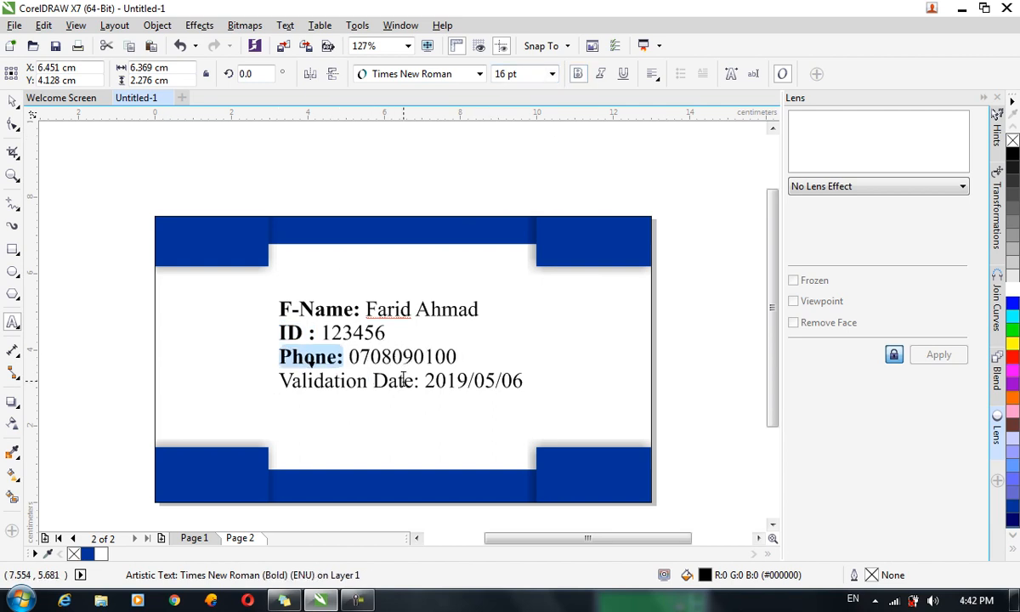
pyautogui.moveTo(419, 381); pyautogui.dragTo(268, 409)
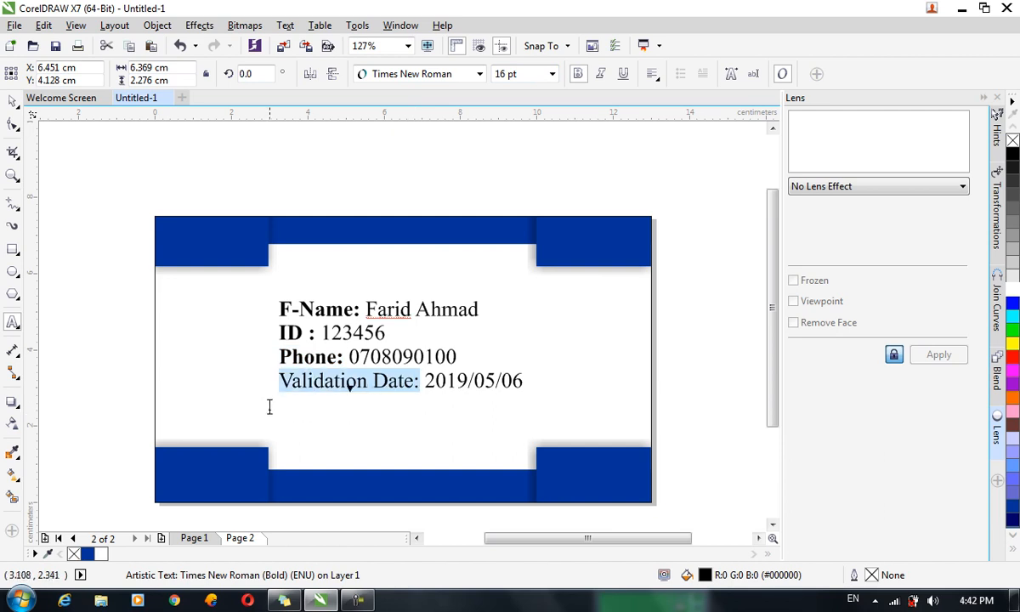
pyautogui.click(578, 74)
# Reposition the details block on the card and nudge it up twice with Ctrl+Up.
pyautogui.click(13, 101)
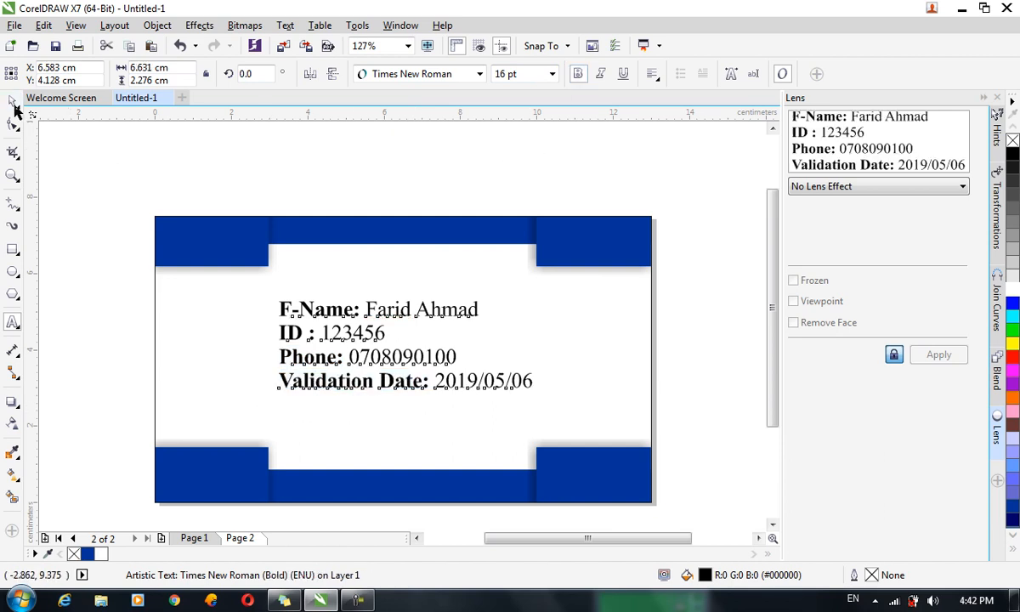
pyautogui.moveTo(447, 388); pyautogui.dragTo(434, 381)
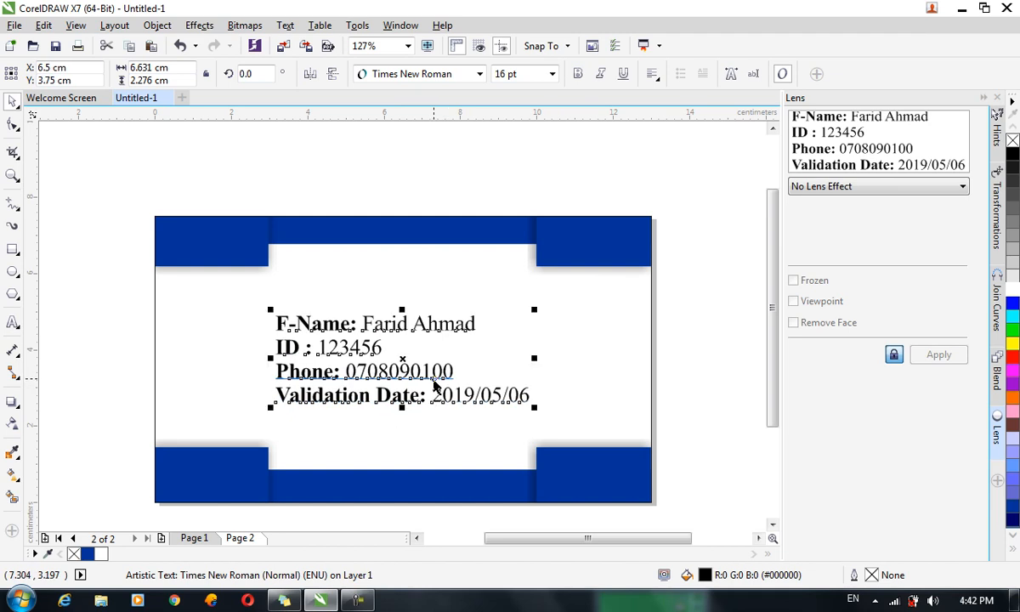
pyautogui.hotkey('ctrl', 'Up')
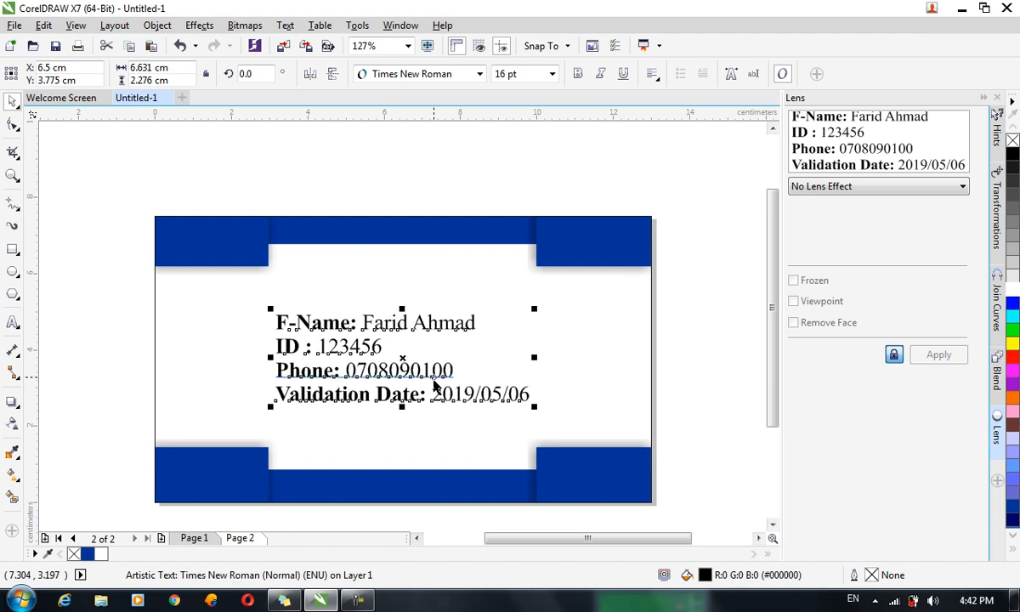
pyautogui.hotkey('ctrl', 'Up')
pyautogui.hotkey('ctrl', 'Up')
pyautogui.hotkey('ctrl', 'Up')
pyautogui.hotkey('ctrl', 'Up')
pyautogui.hotkey('ctrl', 'Up')
pyautogui.hotkey('ctrl', 'Up')
pyautogui.hotkey('ctrl', 'Up')
pyautogui.hotkey('ctrl', 'Up')
pyautogui.hotkey('ctrl', 'Up')
pyautogui.hotkey('ctrl', 'Up')
pyautogui.hotkey('ctrl', 'Up')
pyautogui.hotkey('ctrl', 'Up')
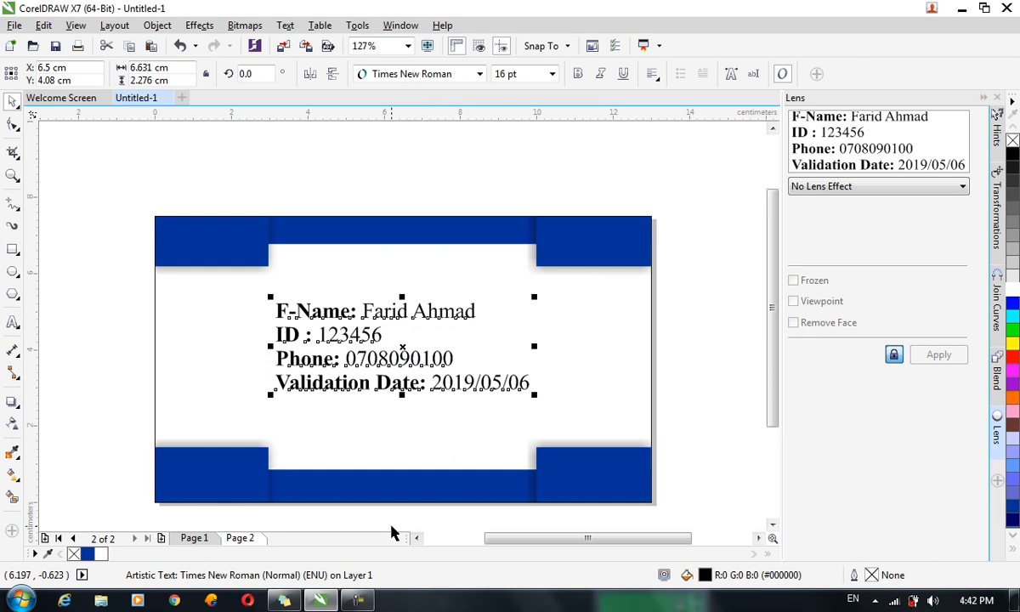
# Open the blue frame's PowerClip contents and ungroup its shapes.
pyautogui.doubleClick(261, 483)
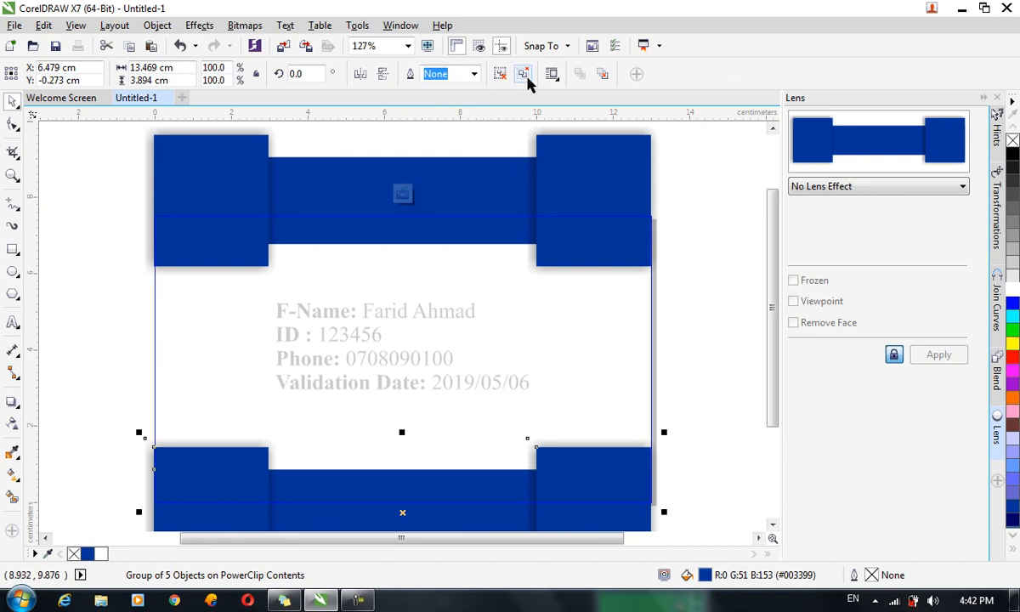
pyautogui.click(500, 74)
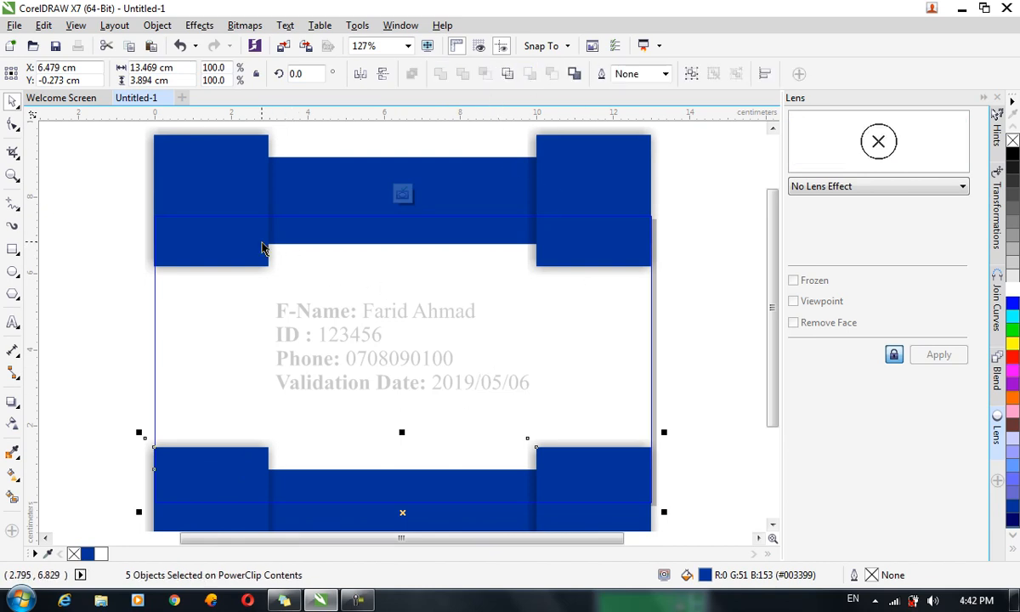
pyautogui.click(262, 243)
pyautogui.click(499, 74)
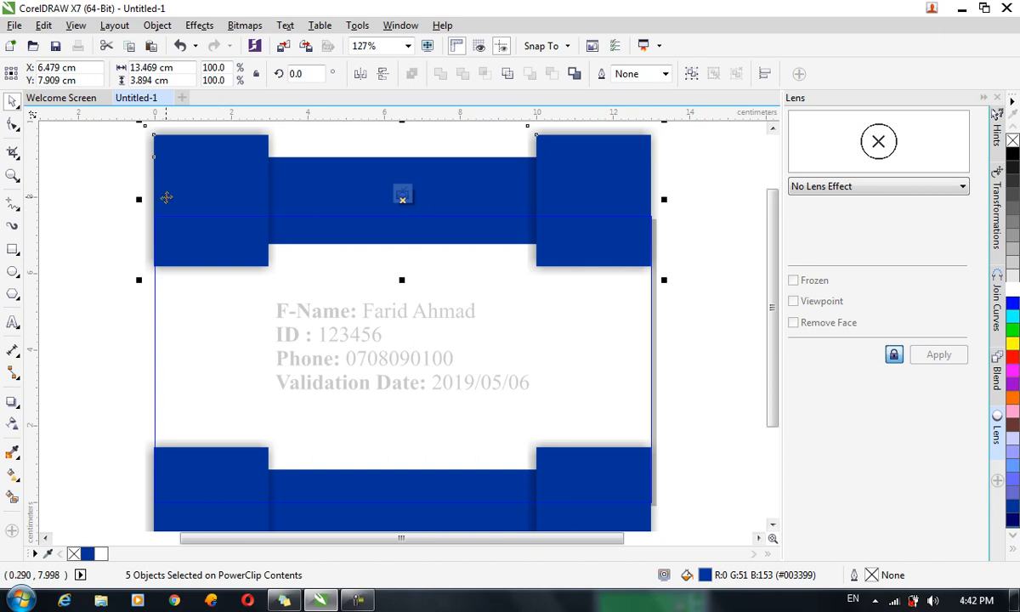
pyautogui.click(712, 334)
# Clear the drop shadows from the top-right, top-left, bottom-right and bottom-left blue blocks.
pyautogui.click(560, 165)
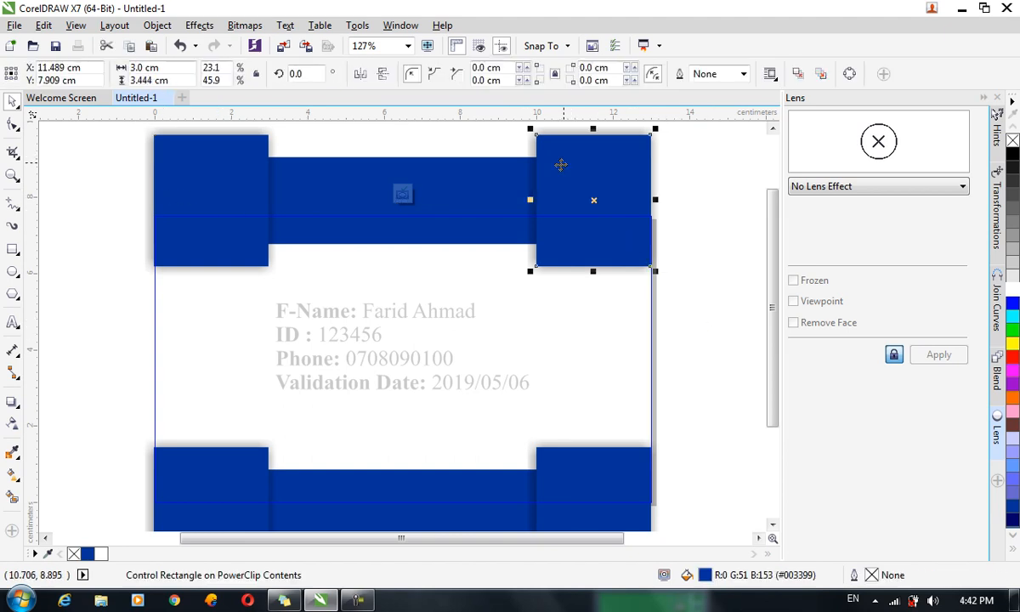
pyautogui.click(541, 171)
pyautogui.click(531, 171)
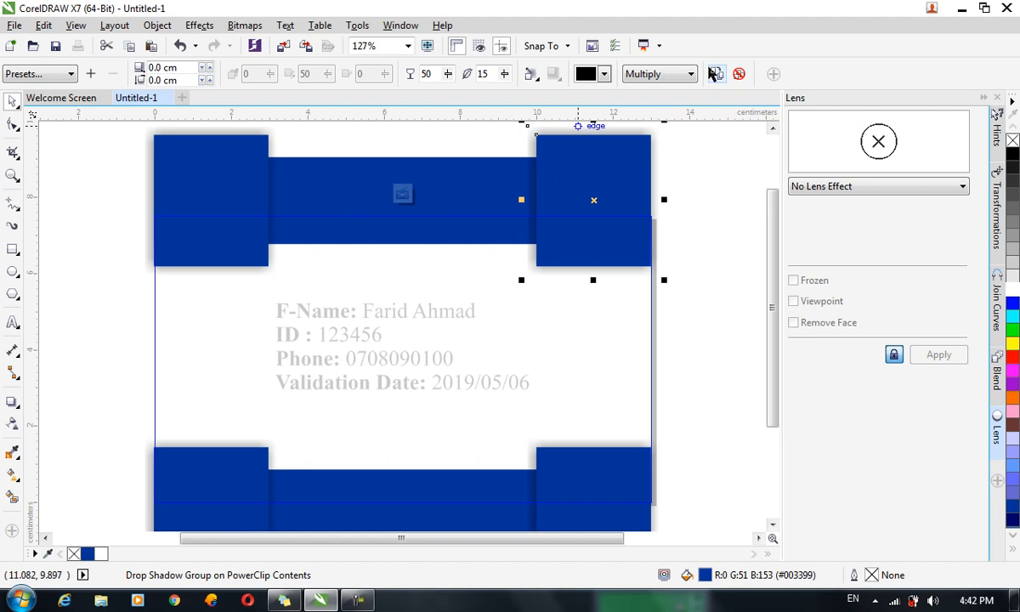
pyautogui.click(739, 75)
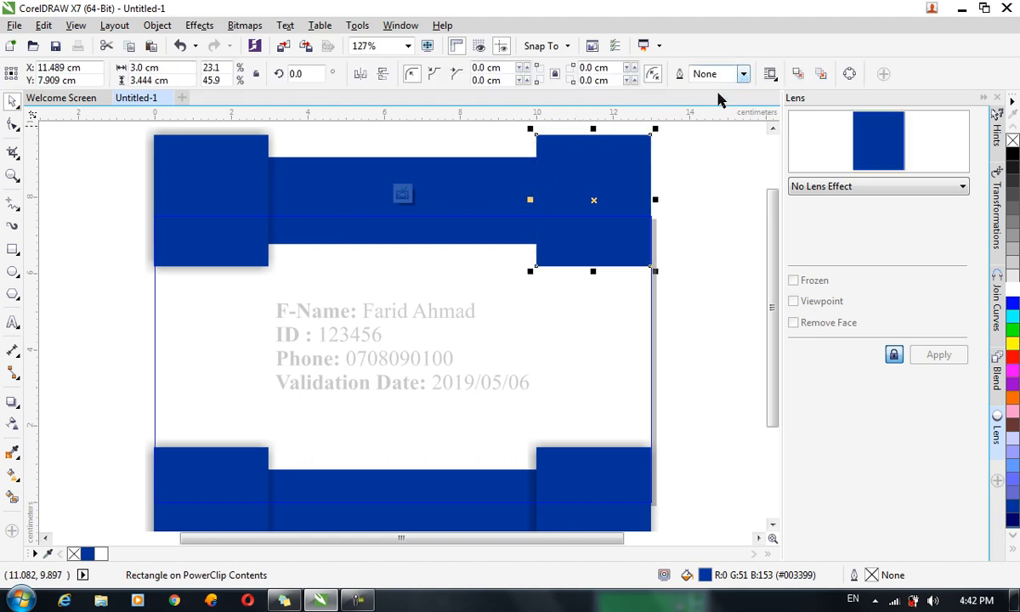
pyautogui.click(269, 190)
pyautogui.click(273, 191)
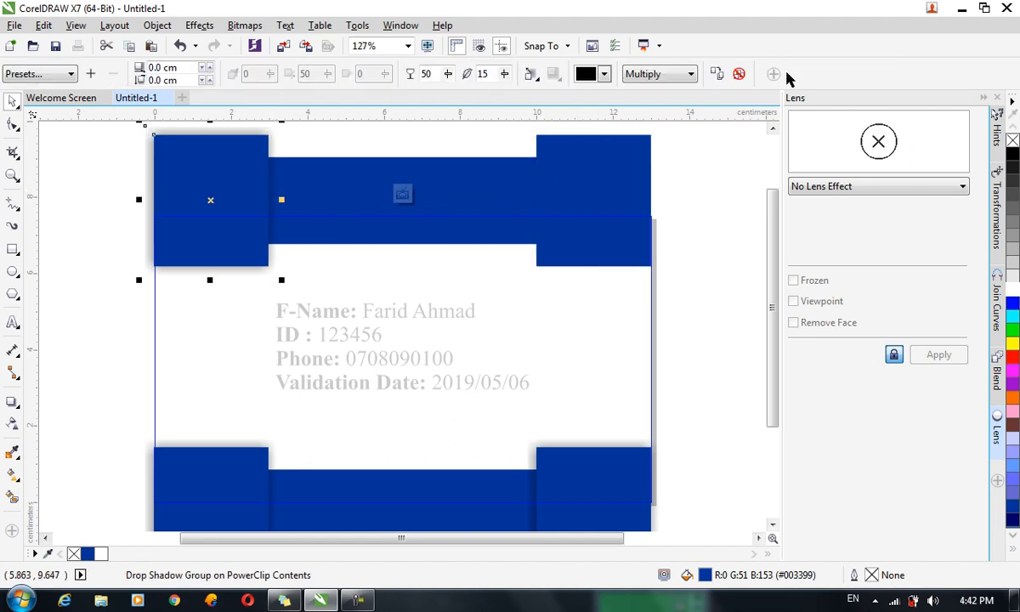
pyautogui.click(738, 75)
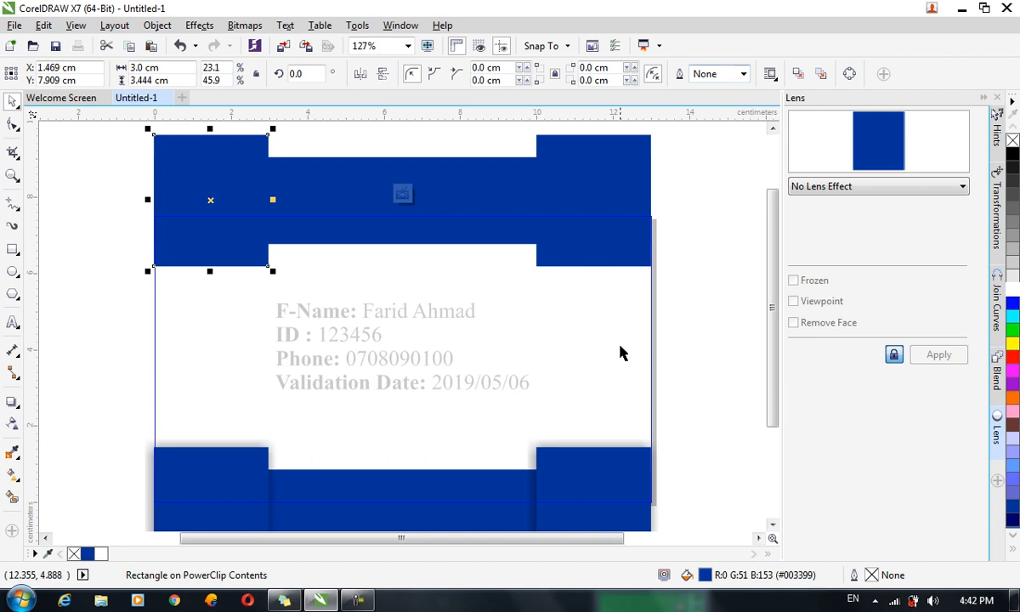
pyautogui.click(534, 479)
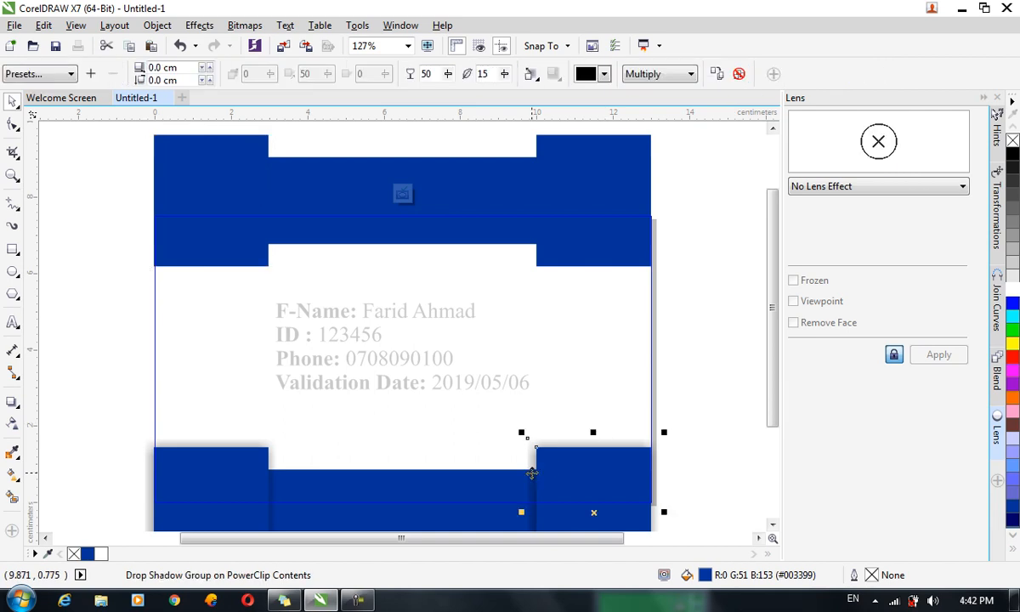
pyautogui.click(739, 75)
pyautogui.click(271, 470)
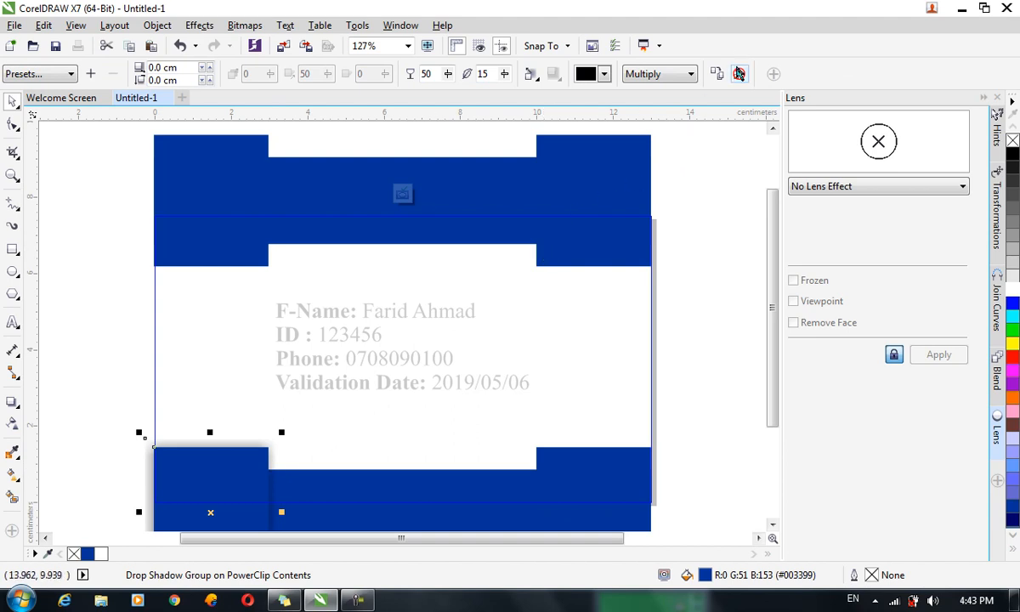
pyautogui.click(738, 75)
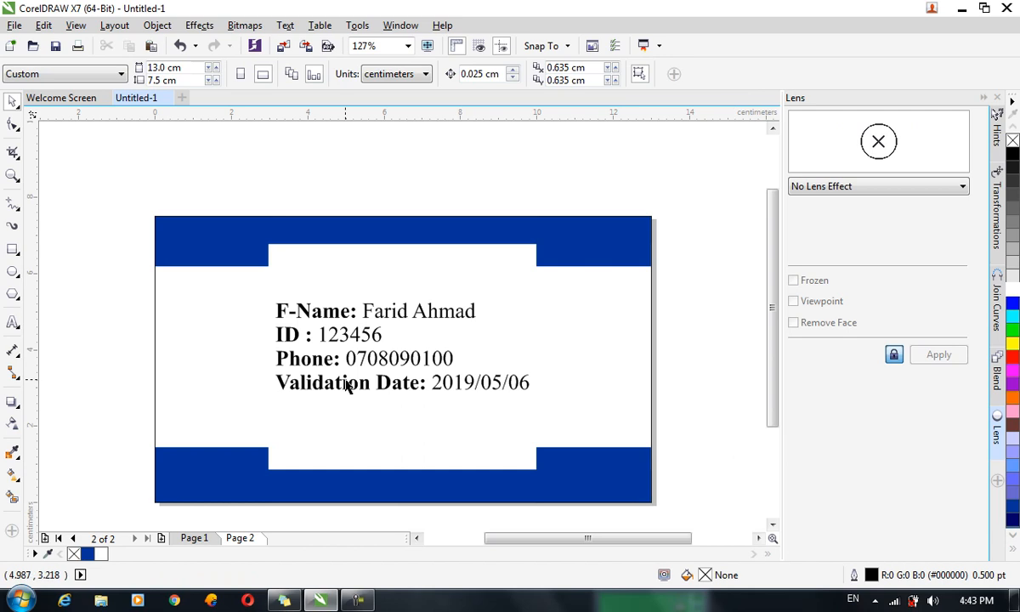
# Type a centred footer with the card's address and a 'Contacts:' phone number on the bottom bar.
pyautogui.click(11, 324)
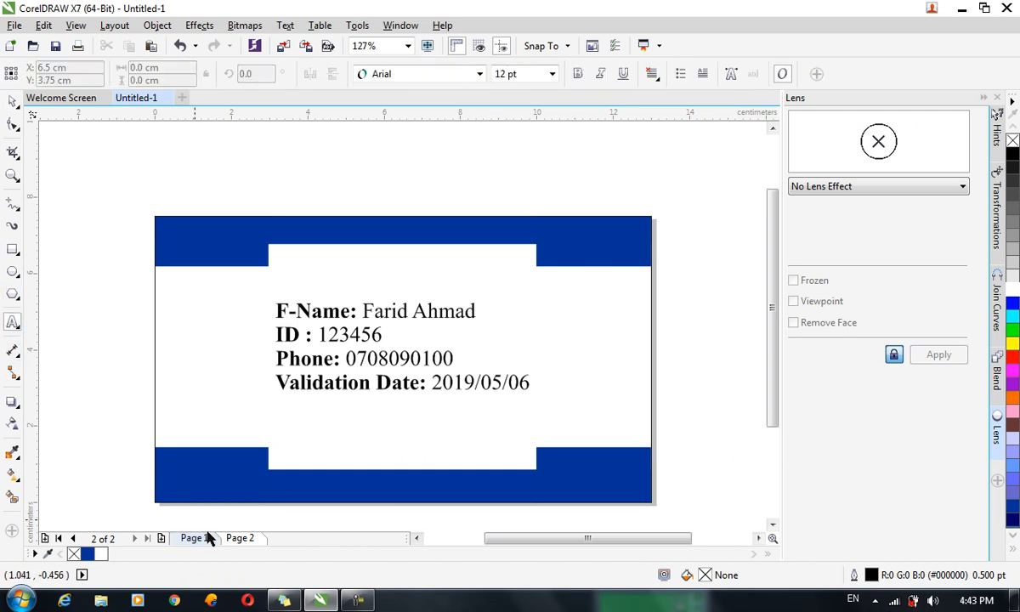
pyautogui.click(385, 490)
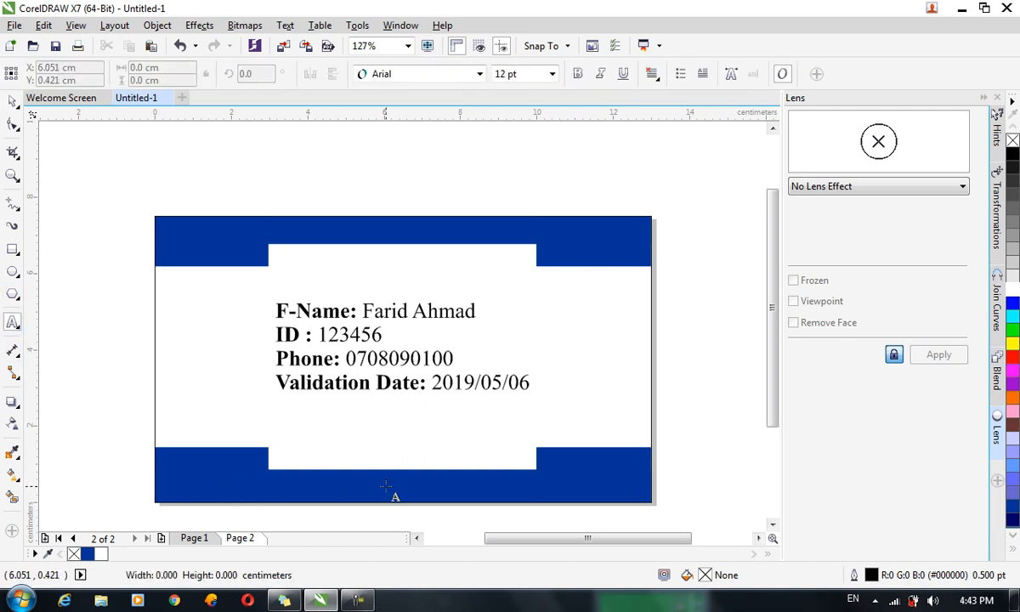
pyautogui.click(652, 74)
pyautogui.click(654, 125)
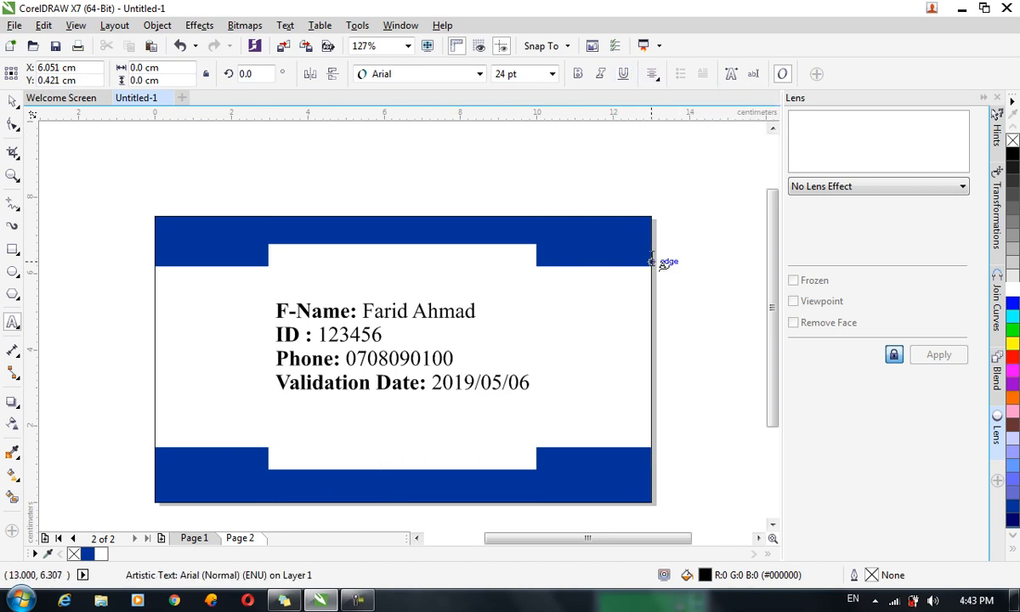
pyautogui.write('Add ')
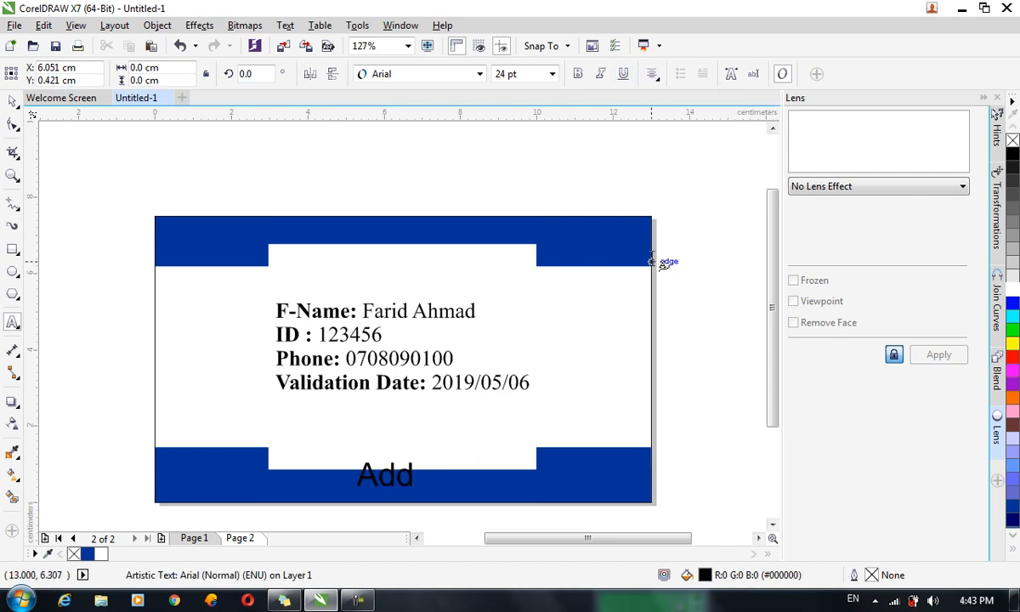
pyautogui.write(': Dis')
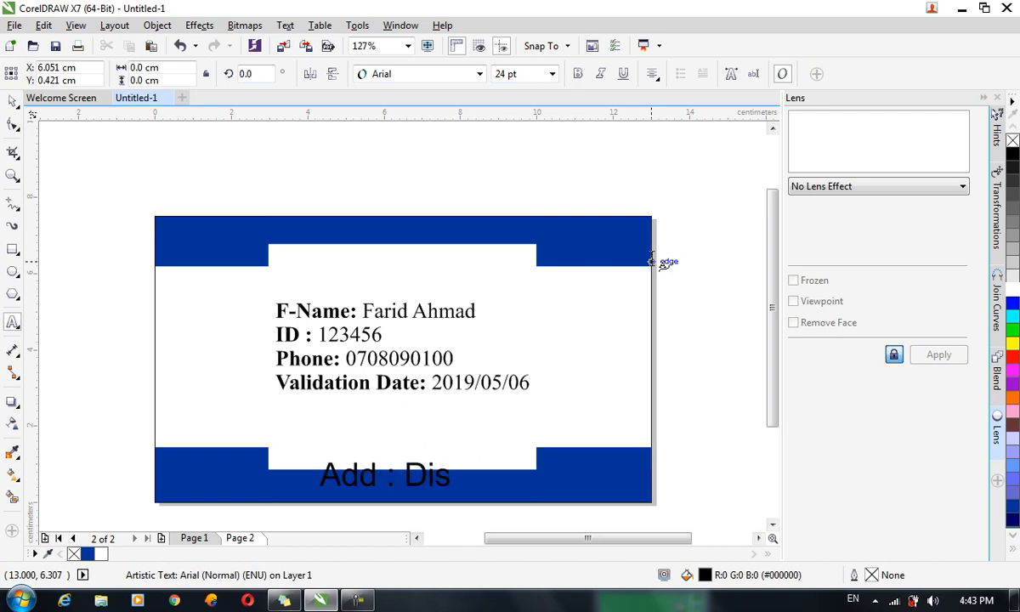
pyautogui.write(' 2,')
pyautogui.press('BackSpace')
pyautogui.write(', Kandahar')
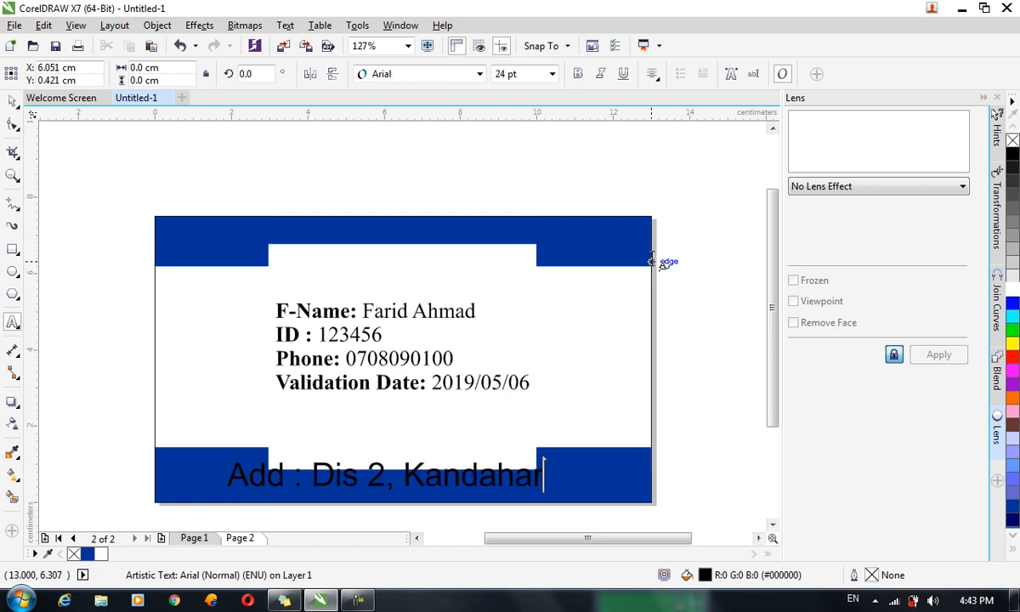
pyautogui.write('n')
pyautogui.press('BackSpace')
pyautogui.write(', Afghanisy')
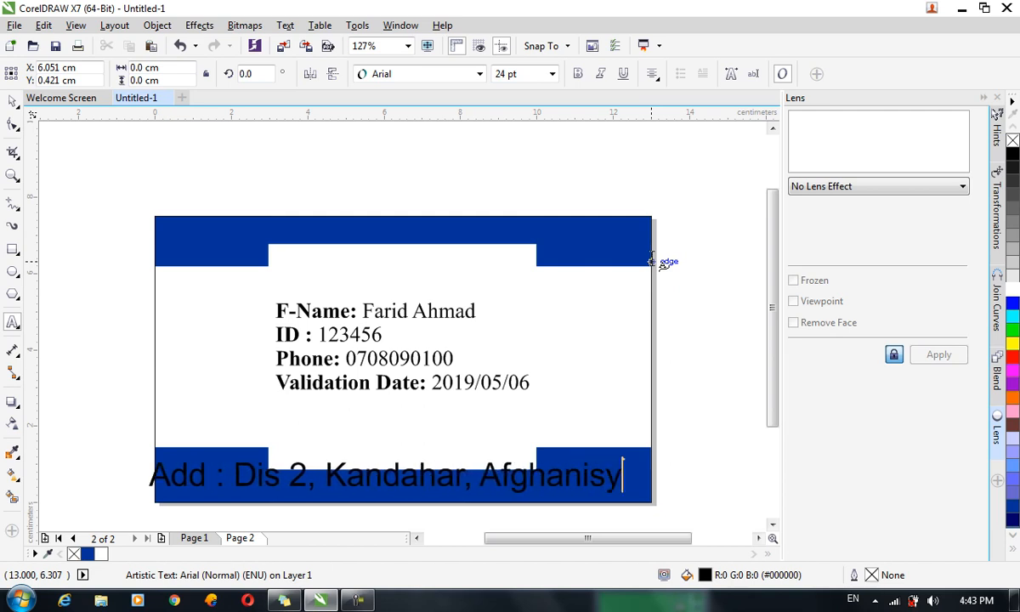
pyautogui.press('BackSpace')
pyautogui.write('ta')
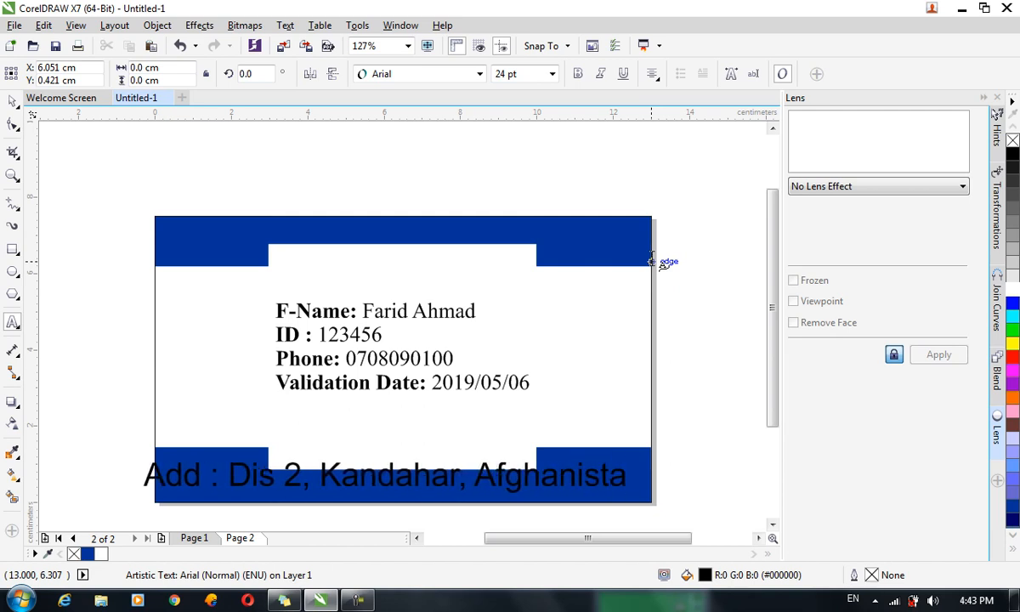
pyautogui.write('n ')
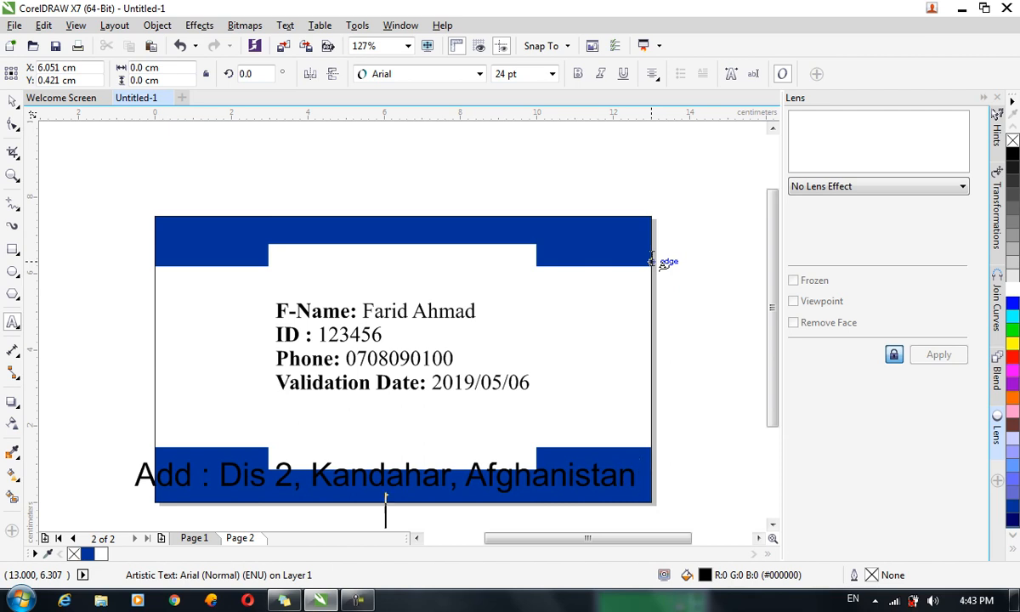
pyautogui.write('Con')
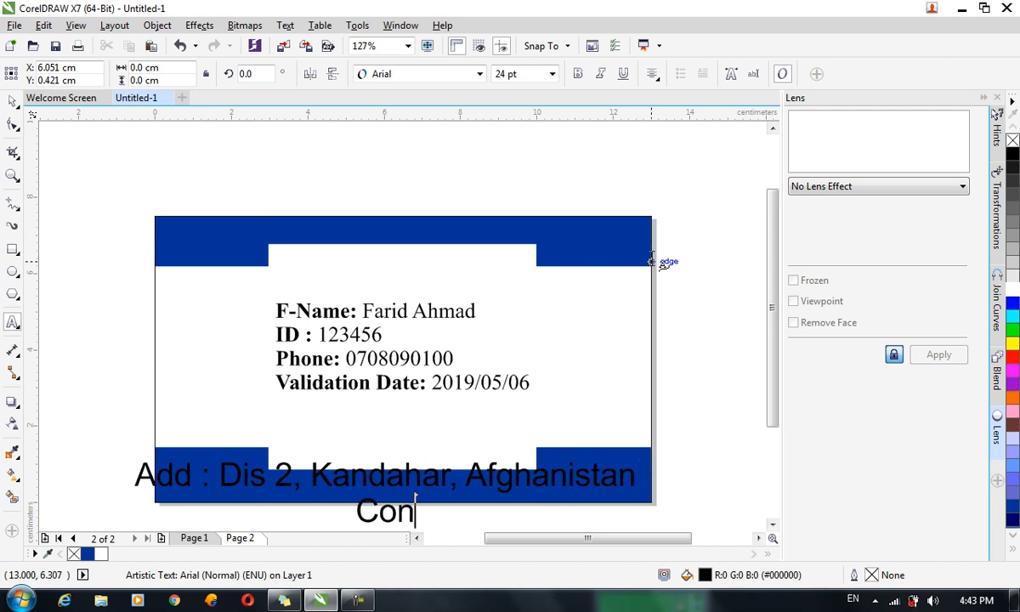
pyautogui.write('tacts: ')
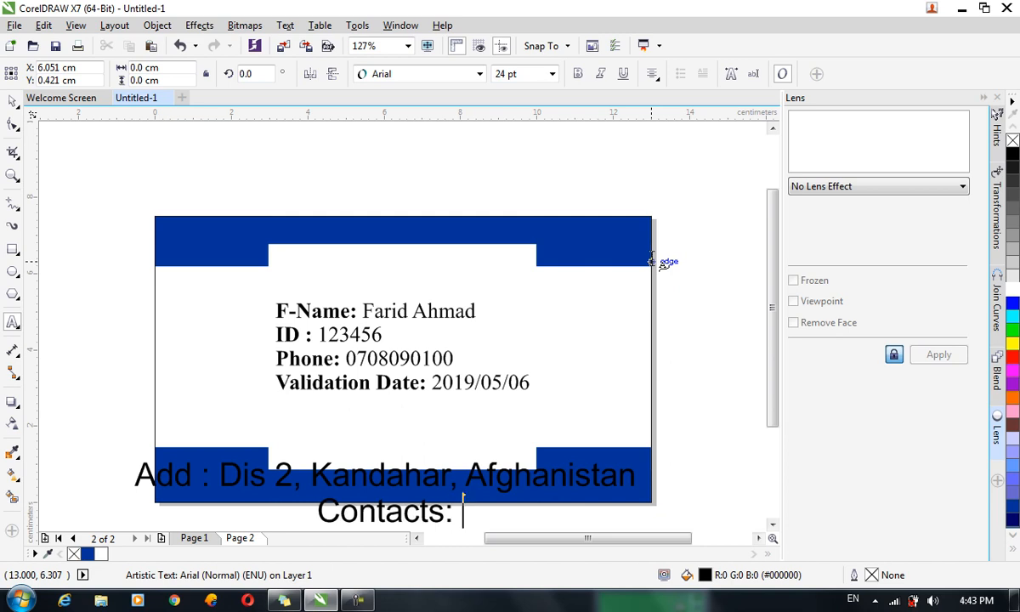
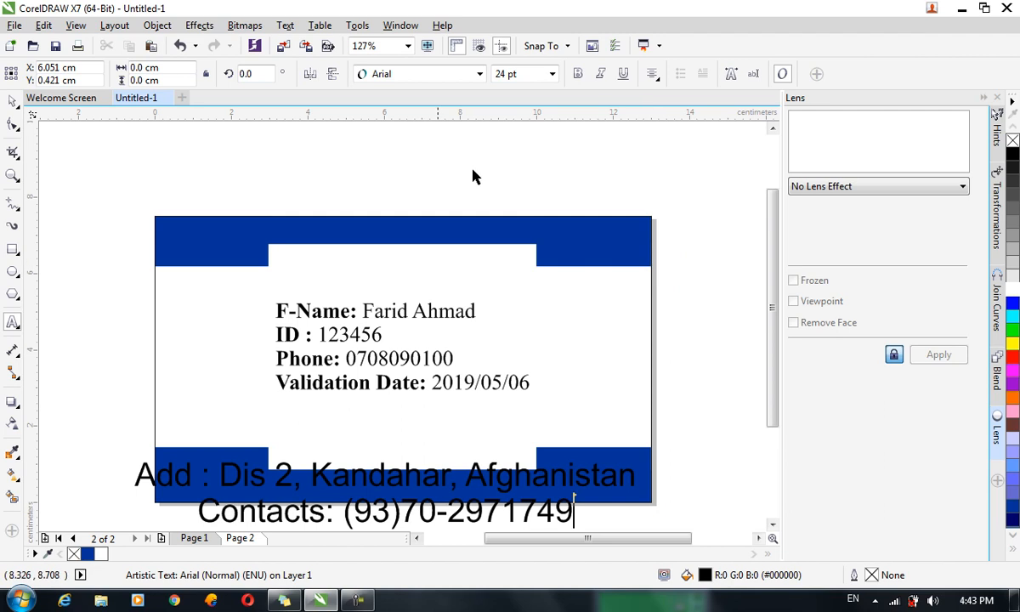
pyautogui.click(14, 101)
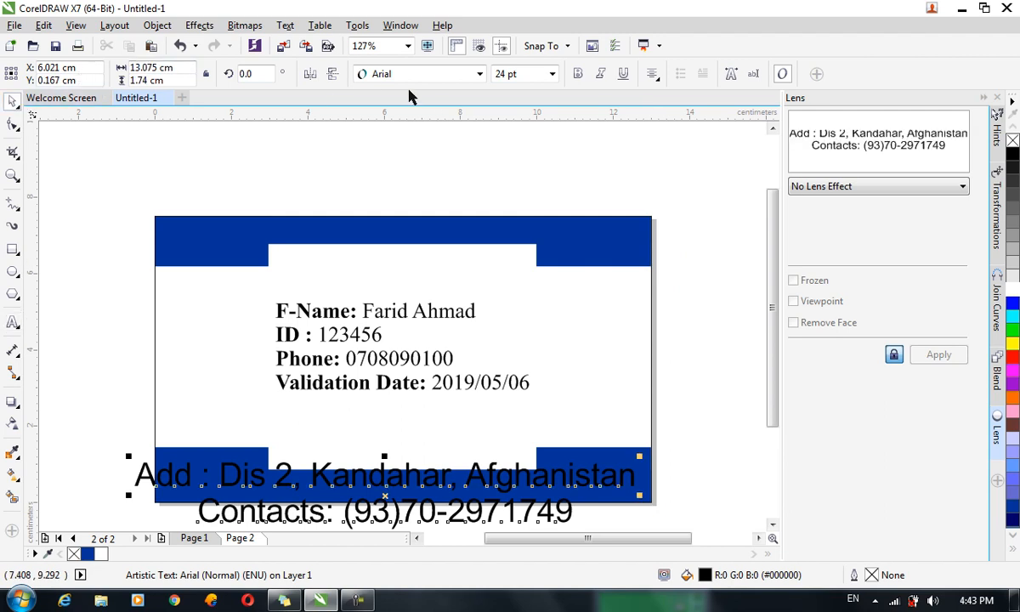
# Make the footer text bold white Times New Roman.
pyautogui.click(379, 74)
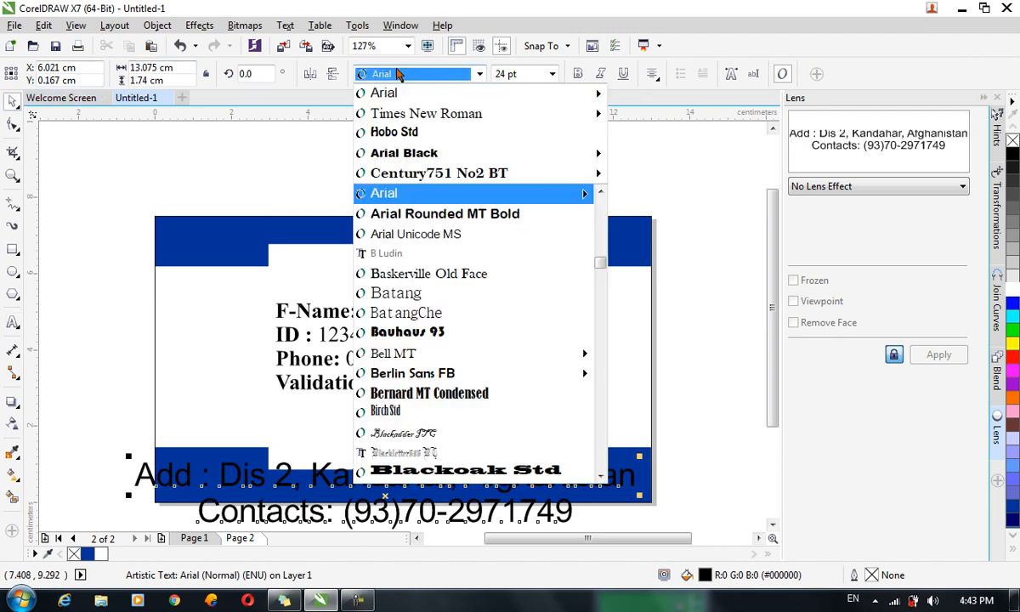
pyautogui.click(440, 173)
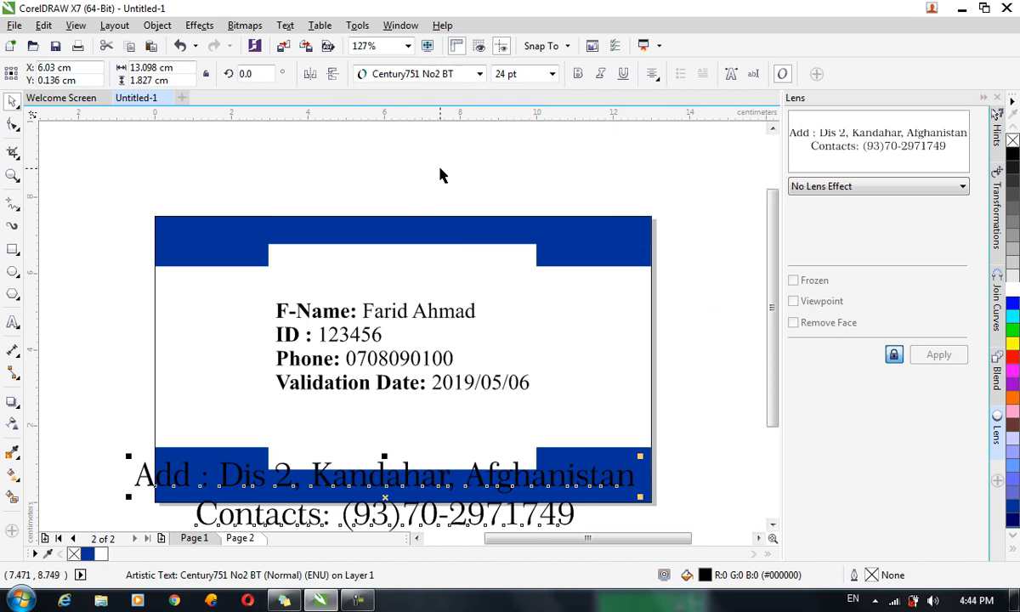
pyautogui.click(420, 74)
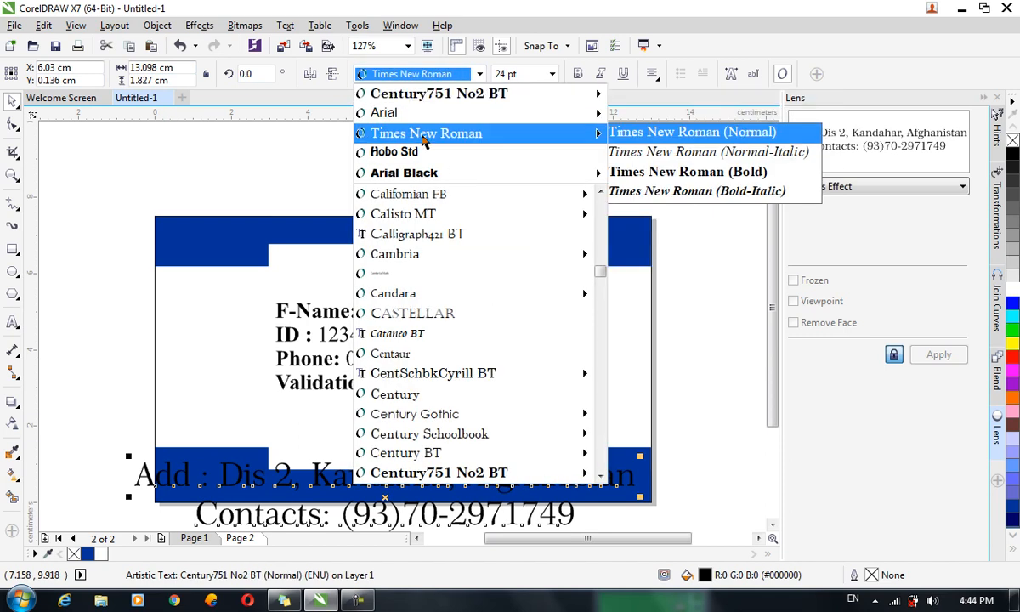
pyautogui.click(422, 139)
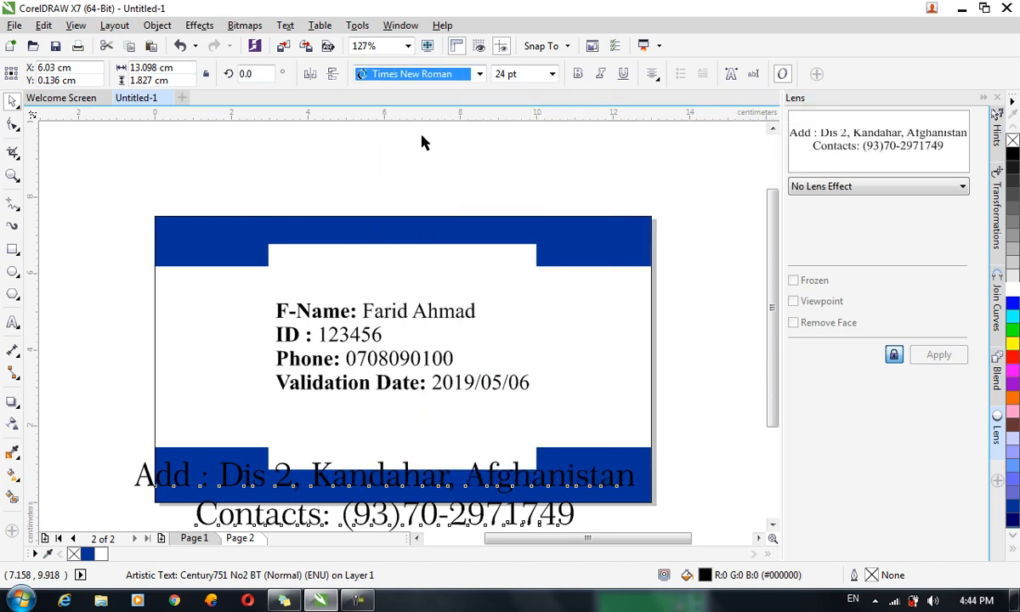
pyautogui.click(577, 74)
pyautogui.click(1013, 291)
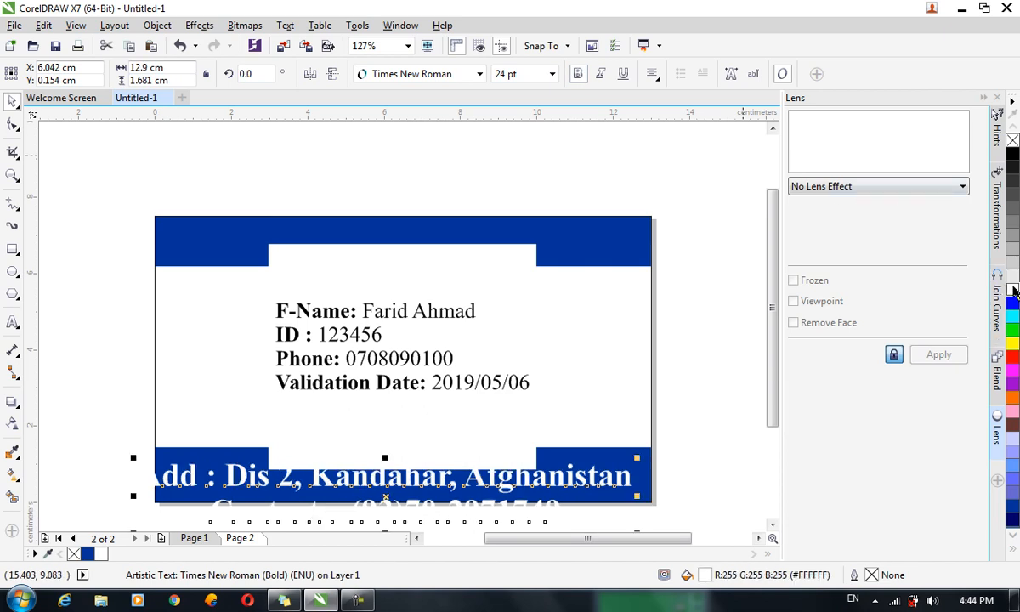
# Try 10 and 14 pt sizes for the footer text, settling on 12 pt.
pyautogui.click(527, 73)
pyautogui.moveTo(527, 73); pyautogui.dragTo(490, 75)
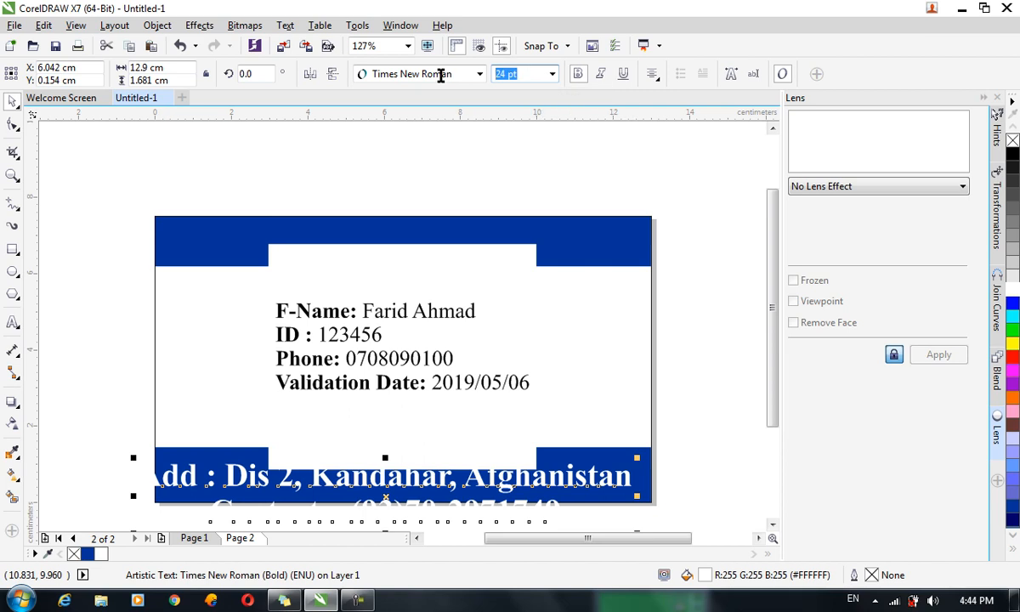
pyautogui.write('10')
pyautogui.press('Return')
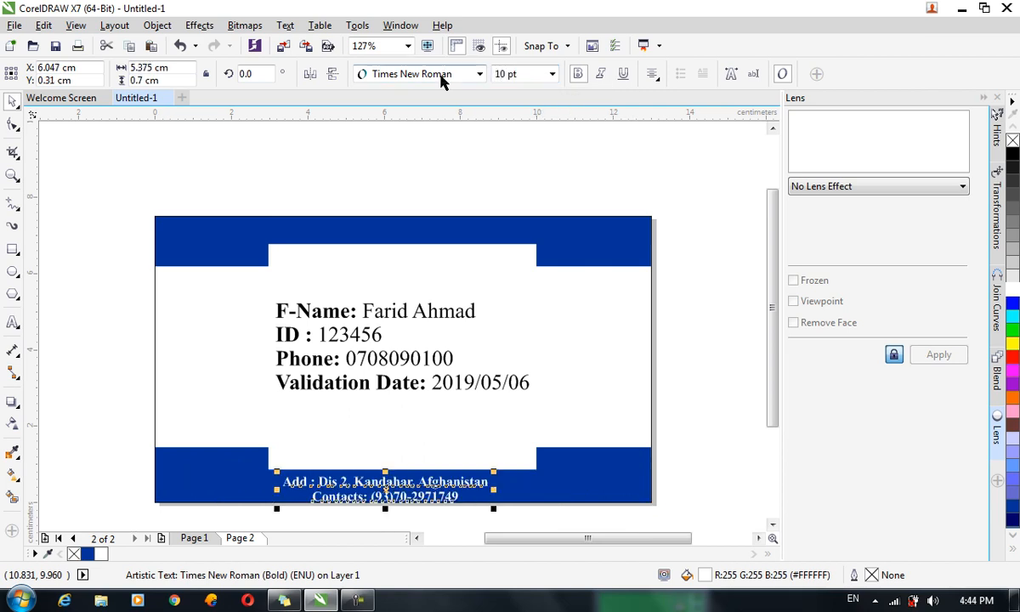
pyautogui.press('Up')
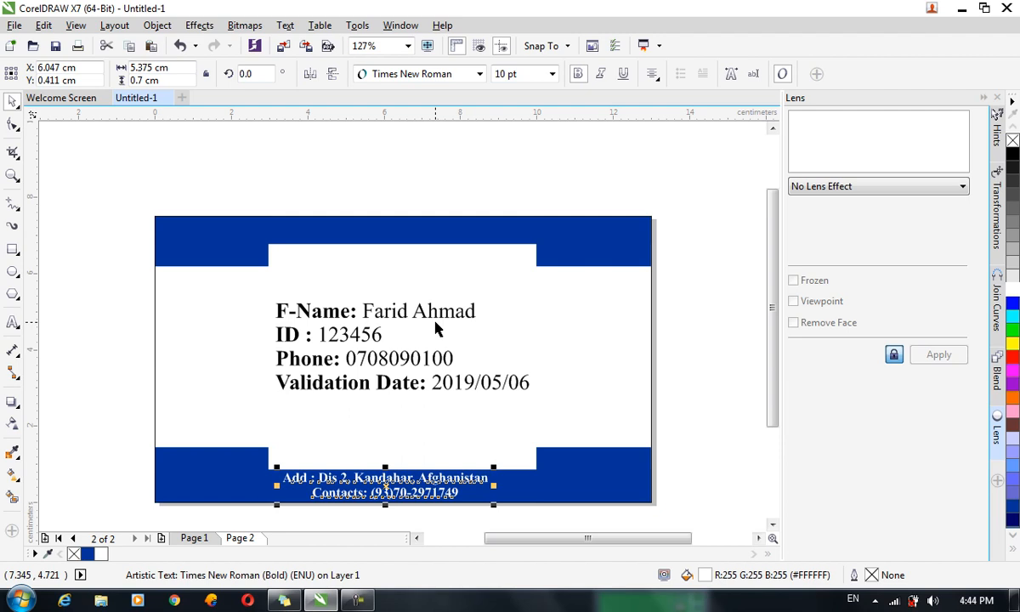
pyautogui.click(526, 73)
pyautogui.write('14')
pyautogui.press('Return')
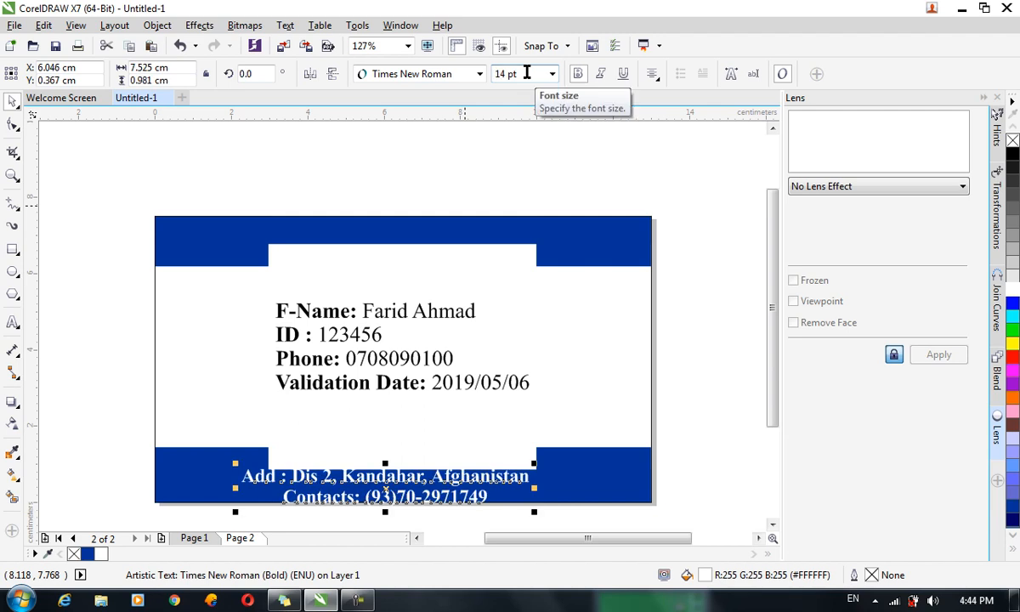
pyautogui.click(527, 73)
pyautogui.write('12')
pyautogui.press('Return')
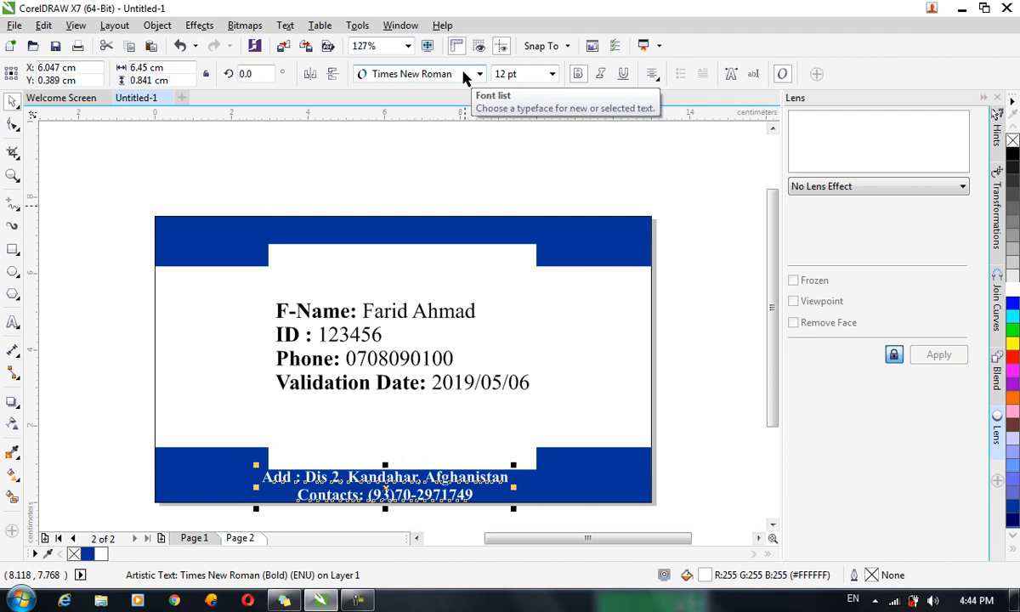
# Set the footer's paragraph line spacing to 77% in Object Properties, then nudge it down and right.
pyautogui.click(157, 25)
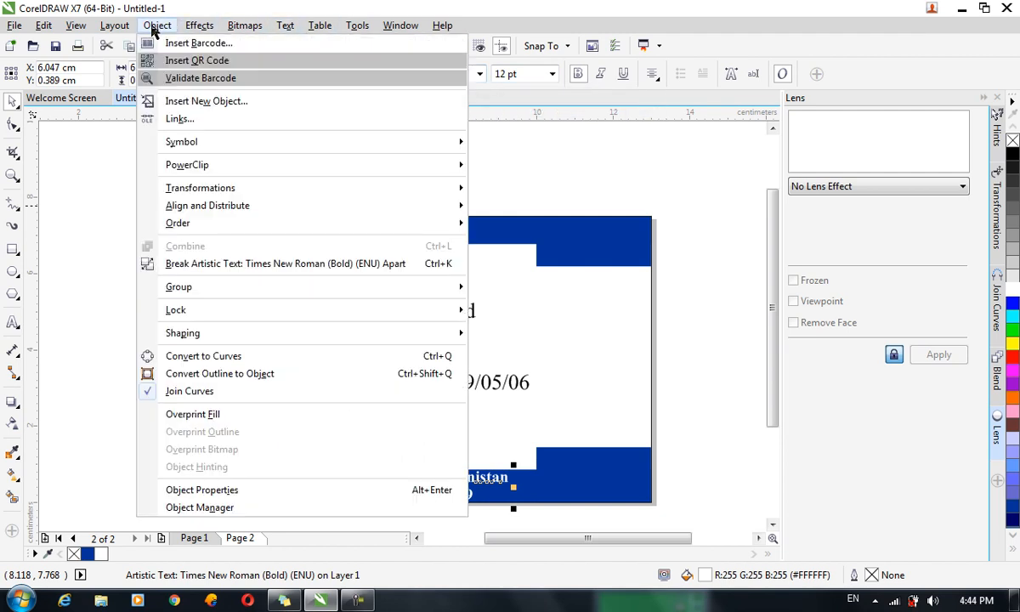
pyautogui.click(240, 491)
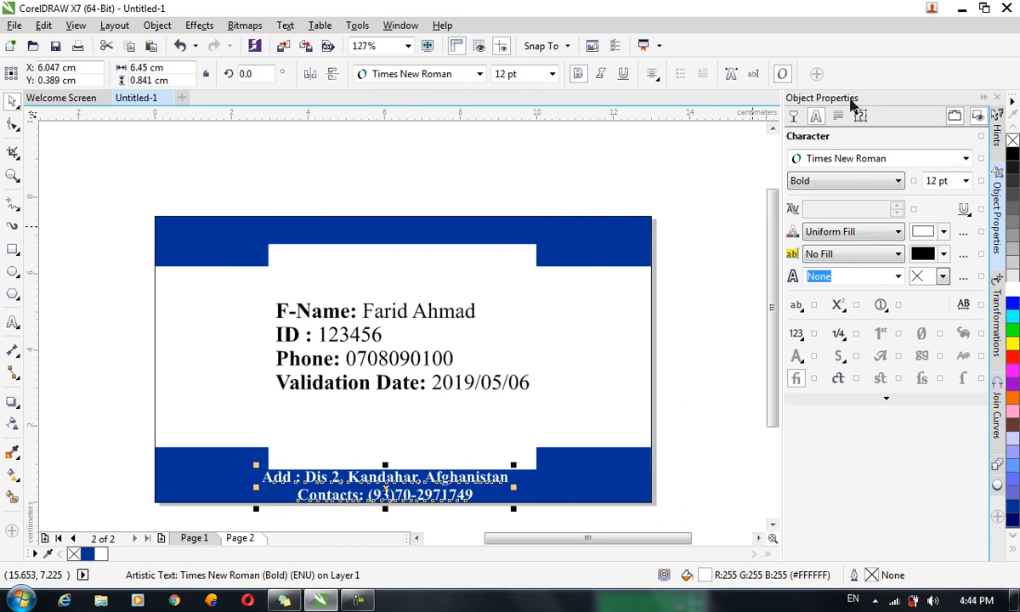
pyautogui.click(838, 116)
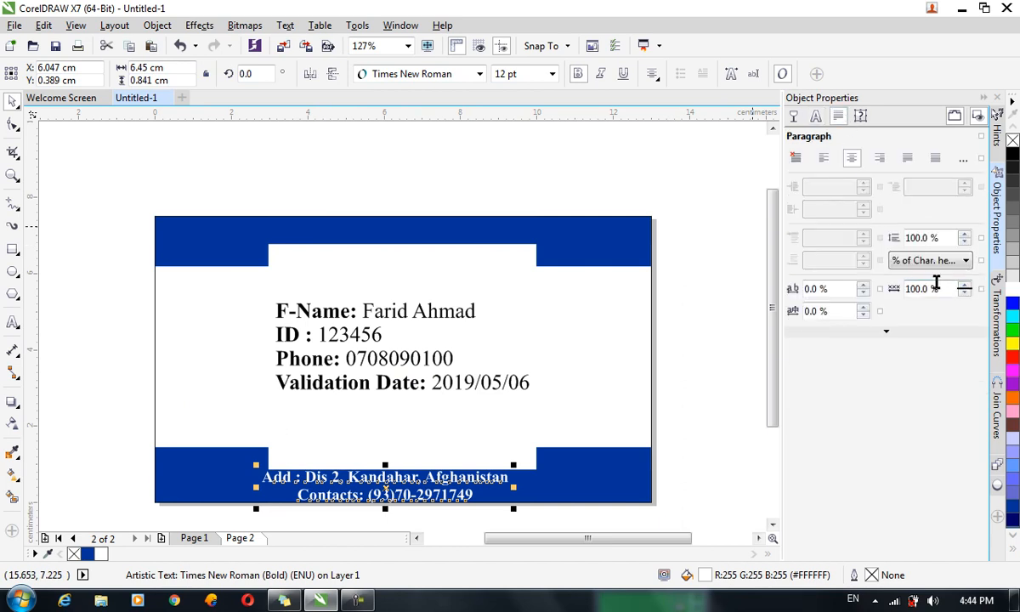
pyautogui.click(966, 241)
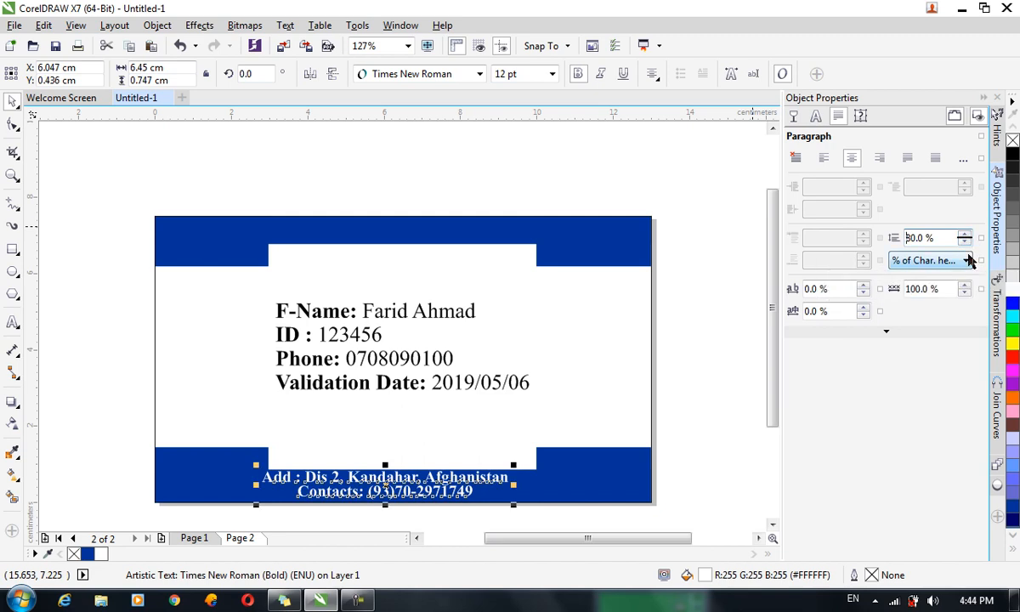
pyautogui.press('Down')
pyautogui.press('Down')
pyautogui.press('Down')
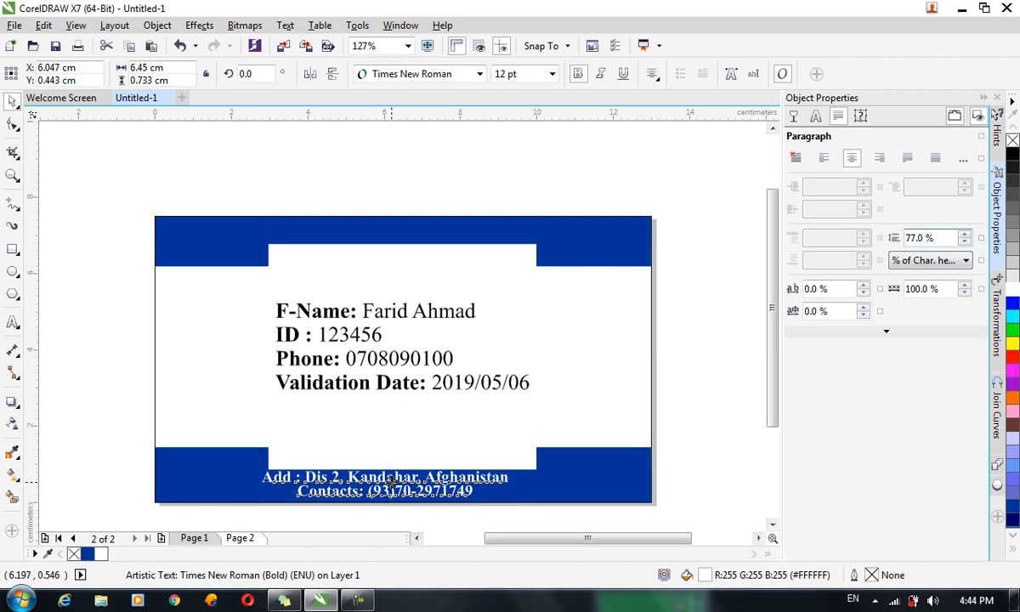
pyautogui.click(388, 480)
pyautogui.press('Down')
pyautogui.press('Right')
pyautogui.press('Right')
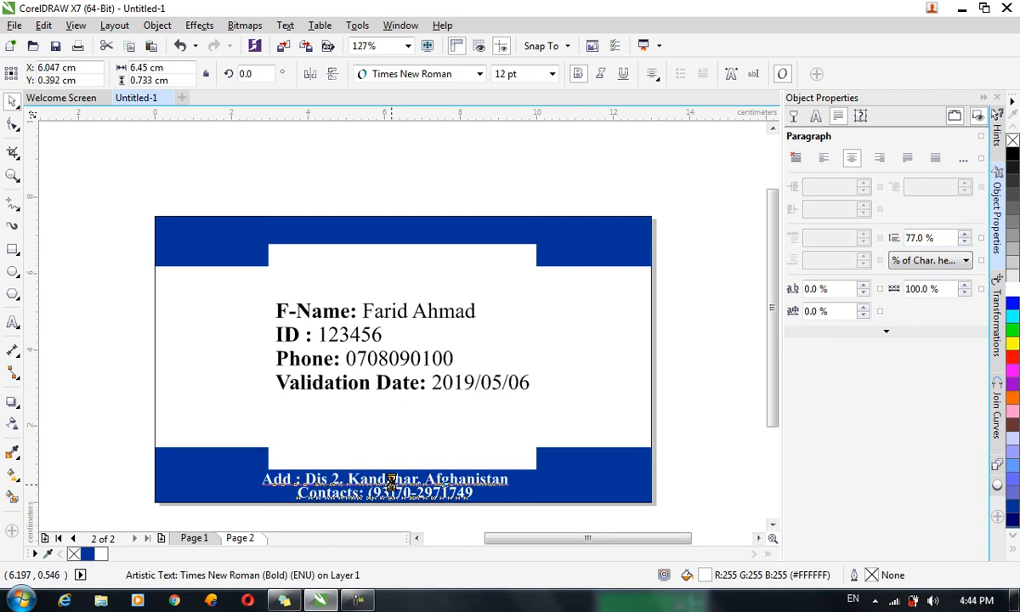
# Centre the footer text horizontally on the page.
pyautogui.click(157, 26)
pyautogui.moveTo(321, 208)
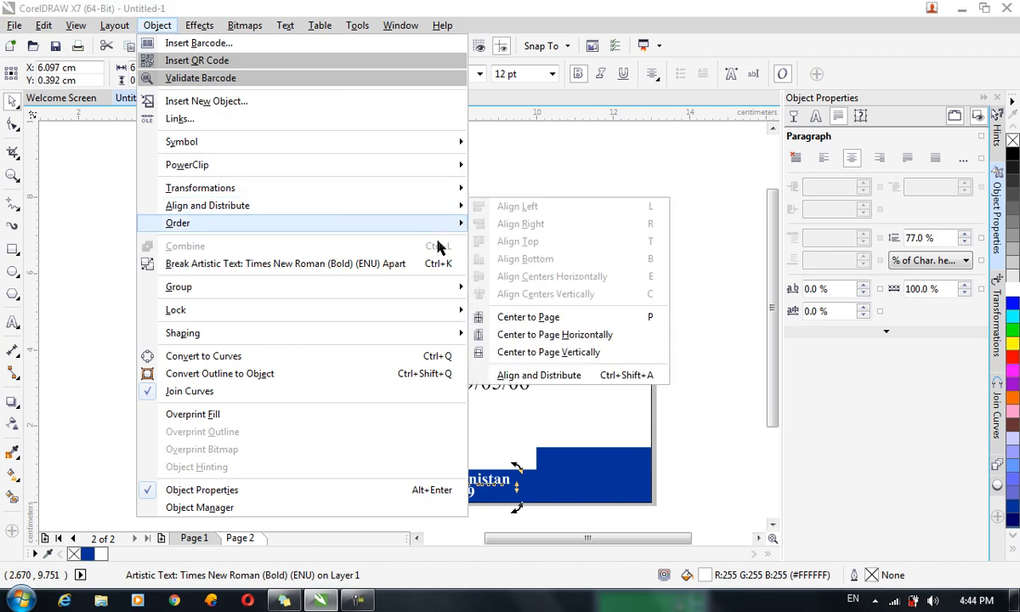
pyautogui.click(528, 337)
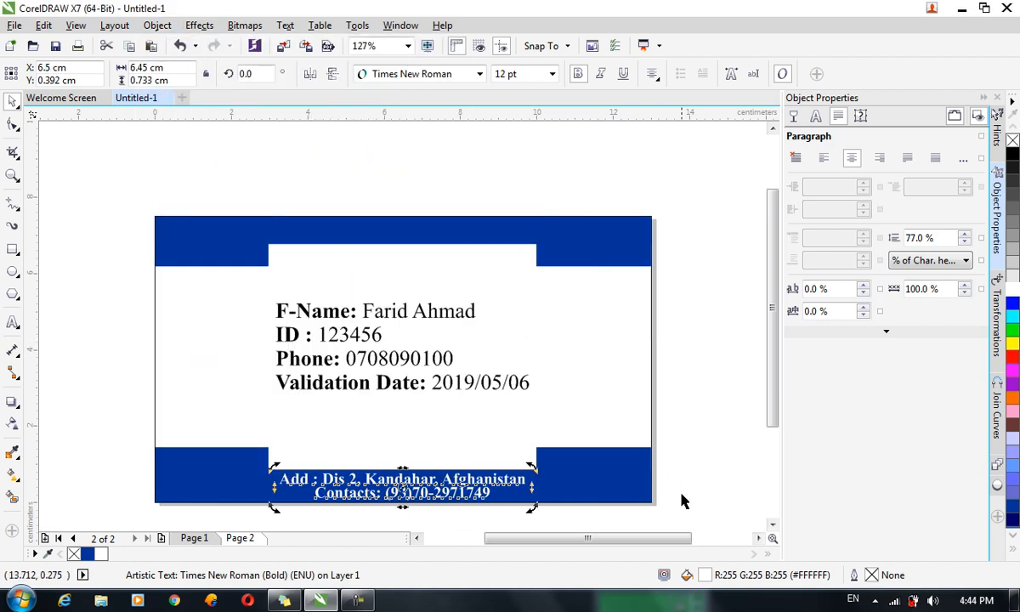
pyautogui.click(710, 512)
# Remove the line break before 'Contacts:' so the footer is one line, then nudge it down and right.
pyautogui.click(342, 493)
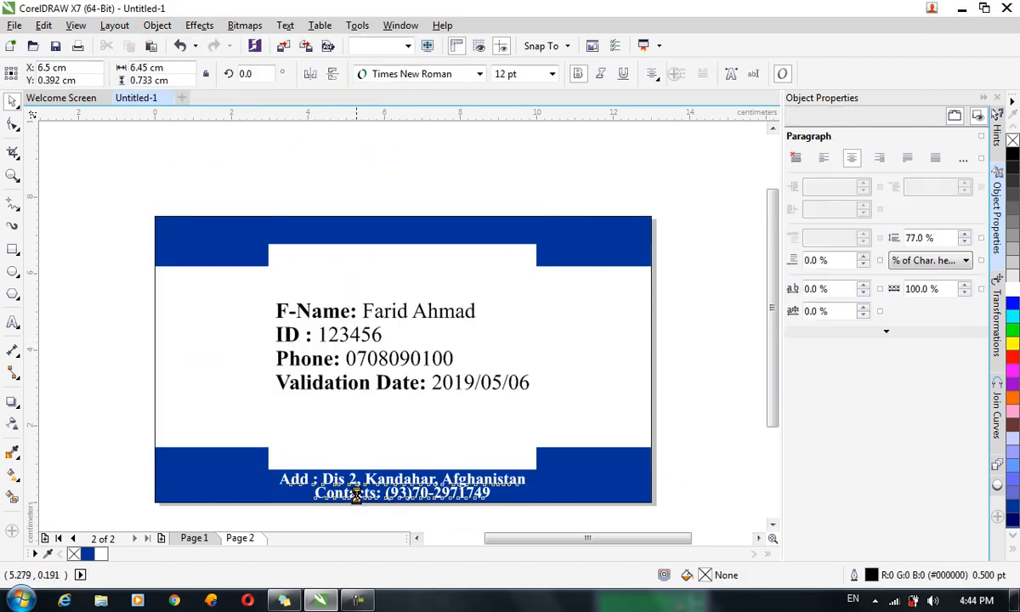
pyautogui.doubleClick(347, 494)
pyautogui.click(320, 494)
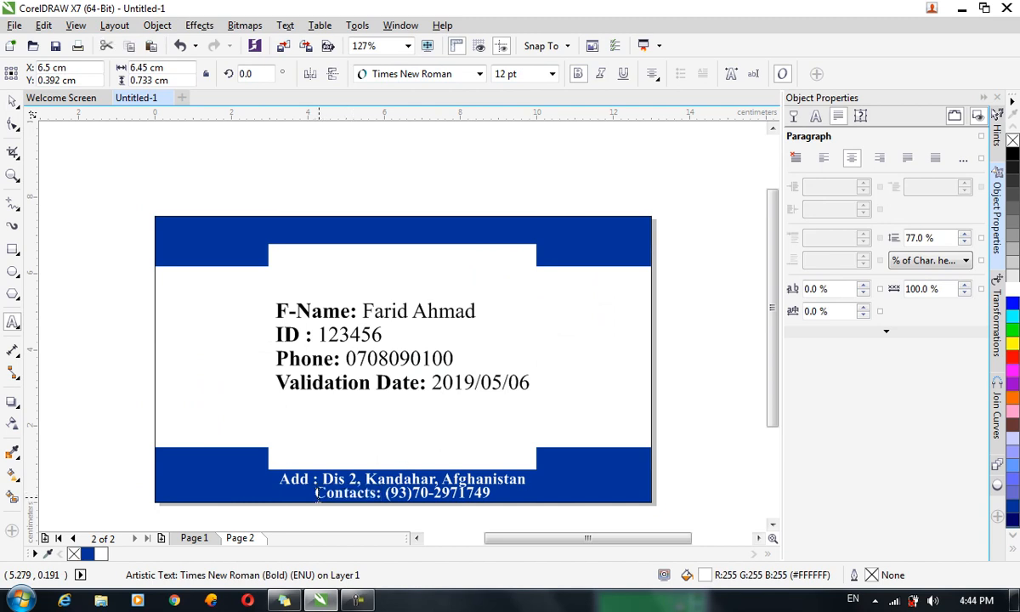
pyautogui.press('BackSpace')
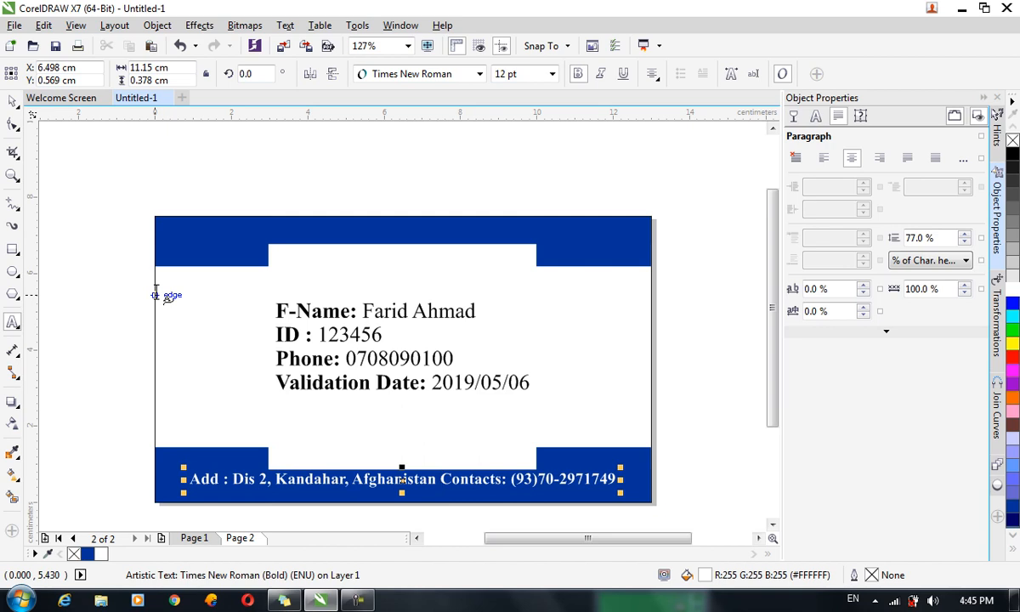
pyautogui.click(10, 102)
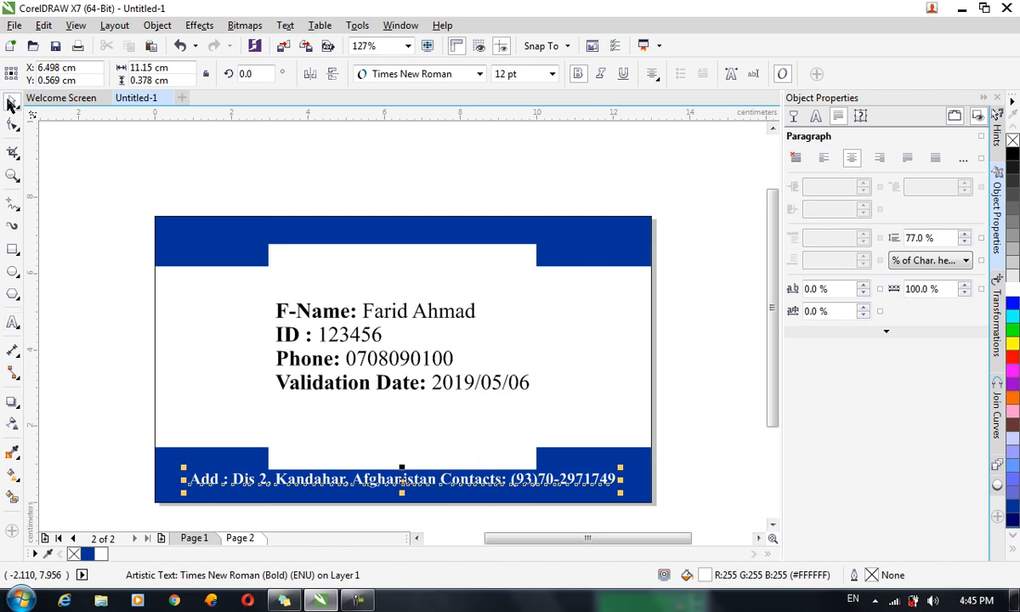
pyautogui.press('Down')
pyautogui.press('Down')
pyautogui.press('Down')
pyautogui.press('Down')
pyautogui.press('Down')
pyautogui.press('Down')
pyautogui.press('Down')
pyautogui.press('Down')
pyautogui.press('Down')
pyautogui.press('Down')
pyautogui.press('Down')
pyautogui.press('Down')
pyautogui.press('Down')
pyautogui.press('Down')
pyautogui.press('Down')
pyautogui.press('Down')
pyautogui.press('Down')
pyautogui.press('Down')
pyautogui.press('Down')
pyautogui.press('Down')
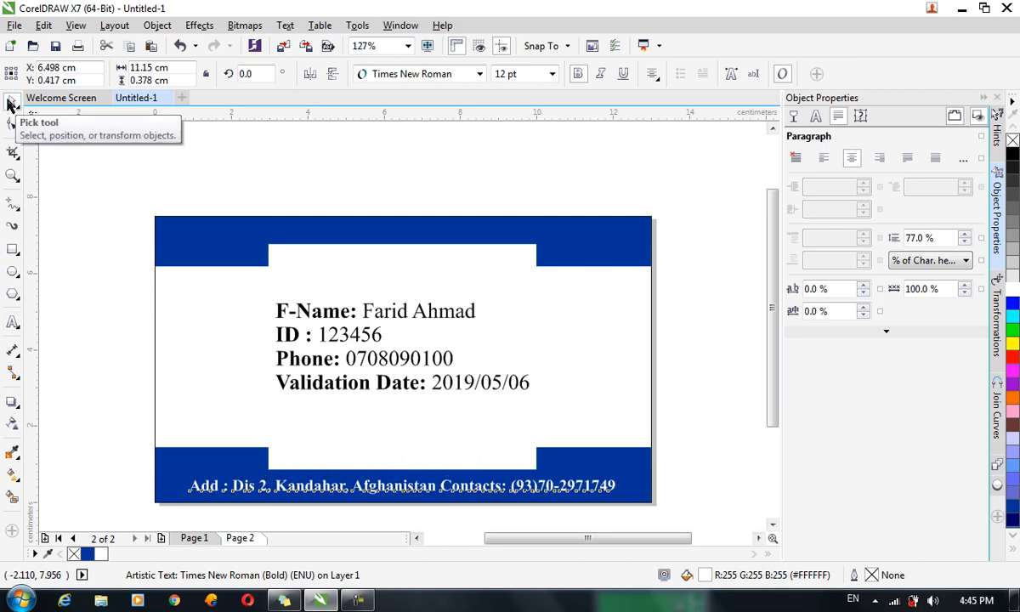
pyautogui.press('Right')
pyautogui.press('Right')
pyautogui.press('Right')
pyautogui.press('Right')
pyautogui.press('Right')
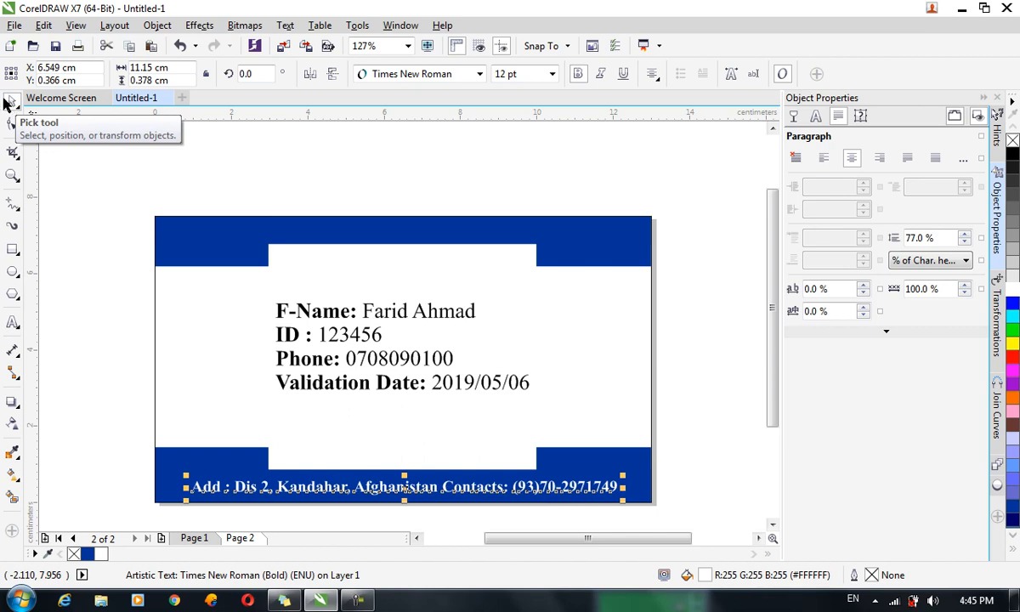
pyautogui.click(685, 364)
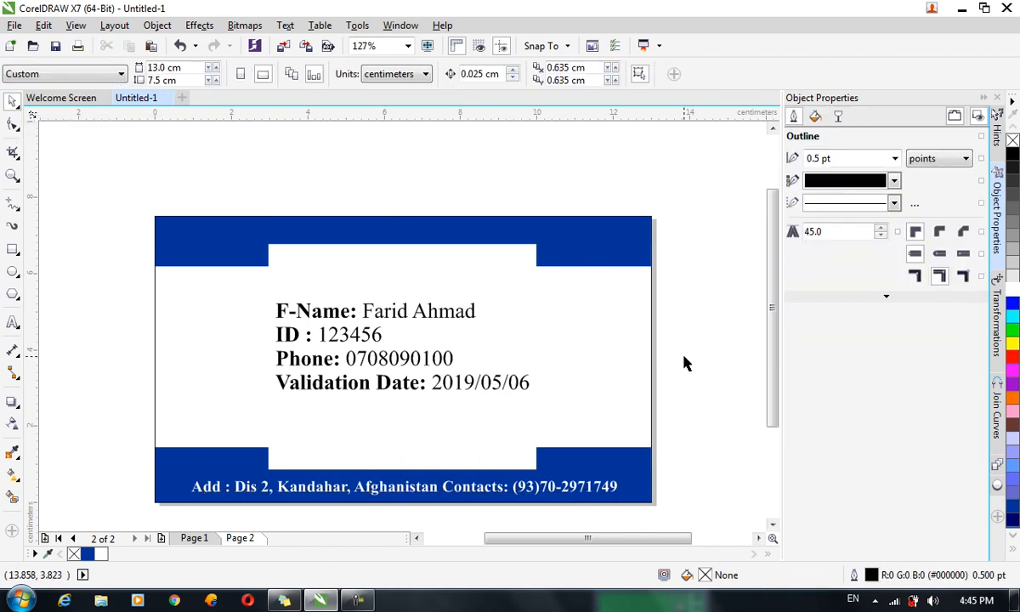
# Convert both top corner blocks to curves and raise their inner bottom nodes to slant the edges.
pyautogui.doubleClick(568, 254)
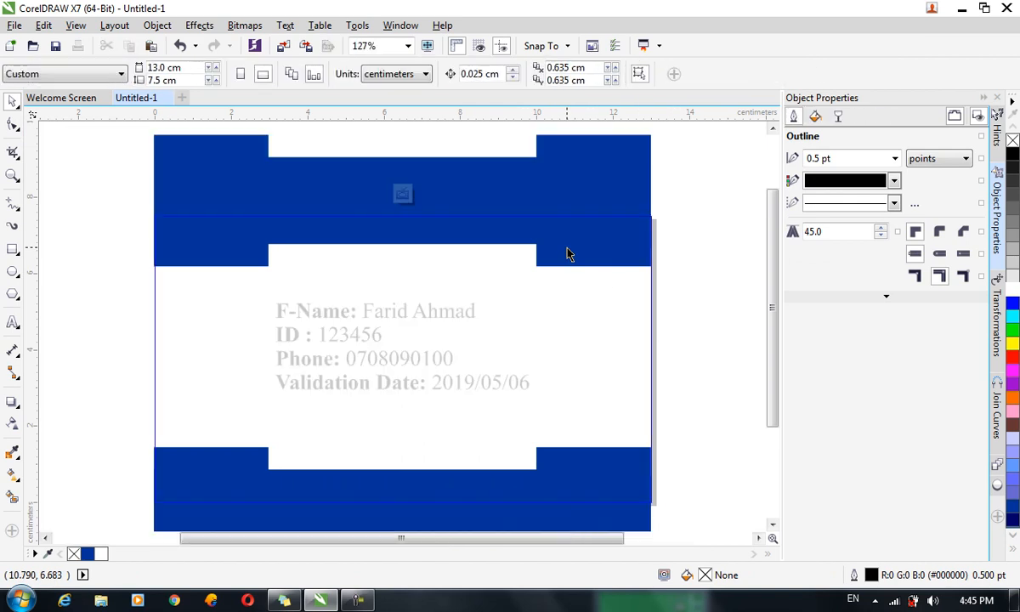
pyautogui.click(568, 251)
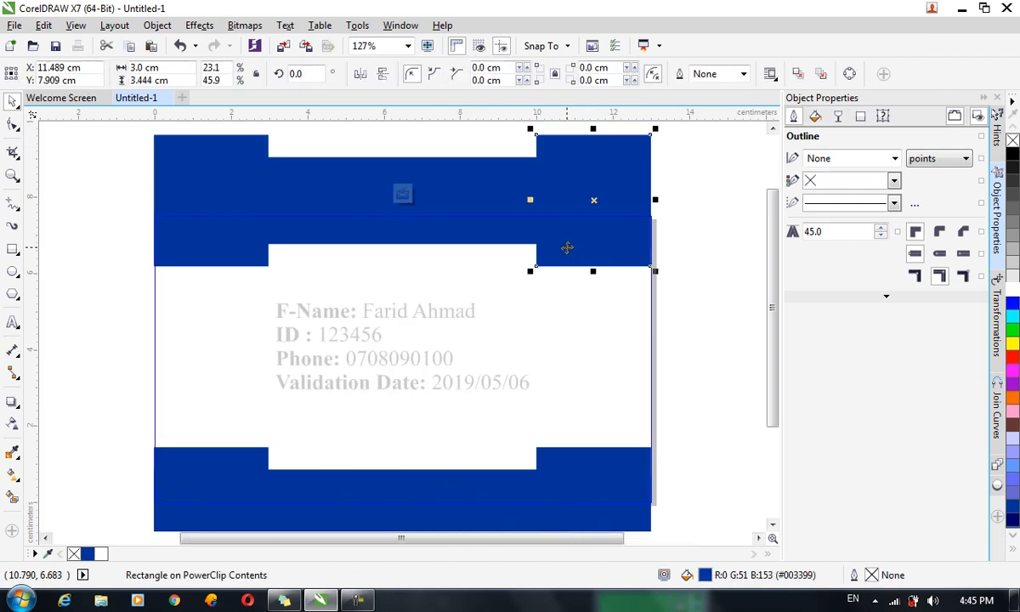
pyautogui.click(257, 244)
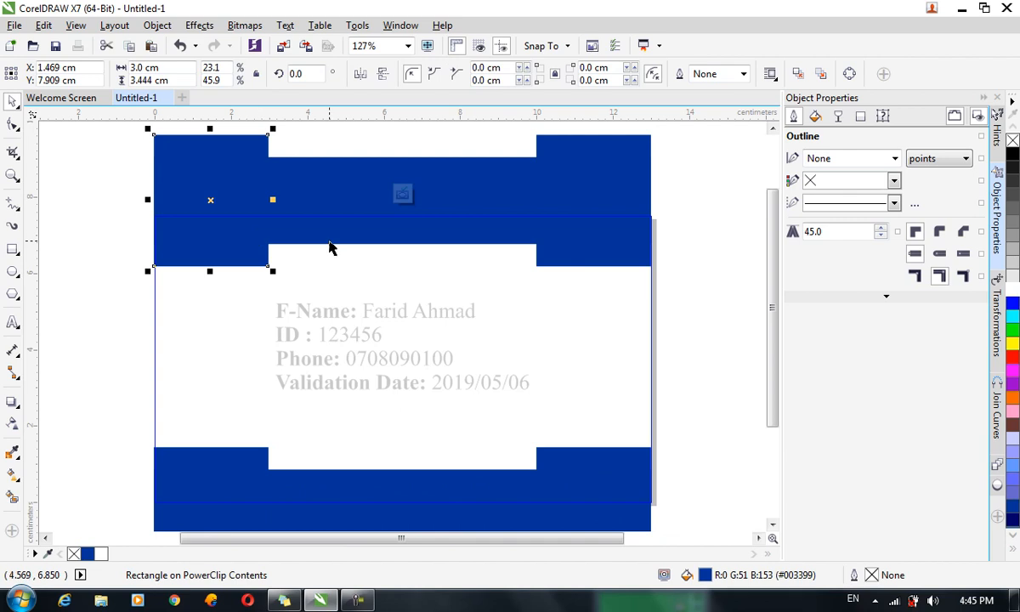
pyautogui.keyDown('shift'); pyautogui.click(582, 240); pyautogui.keyUp('shift')
pyautogui.hotkey('ctrl', 'q')
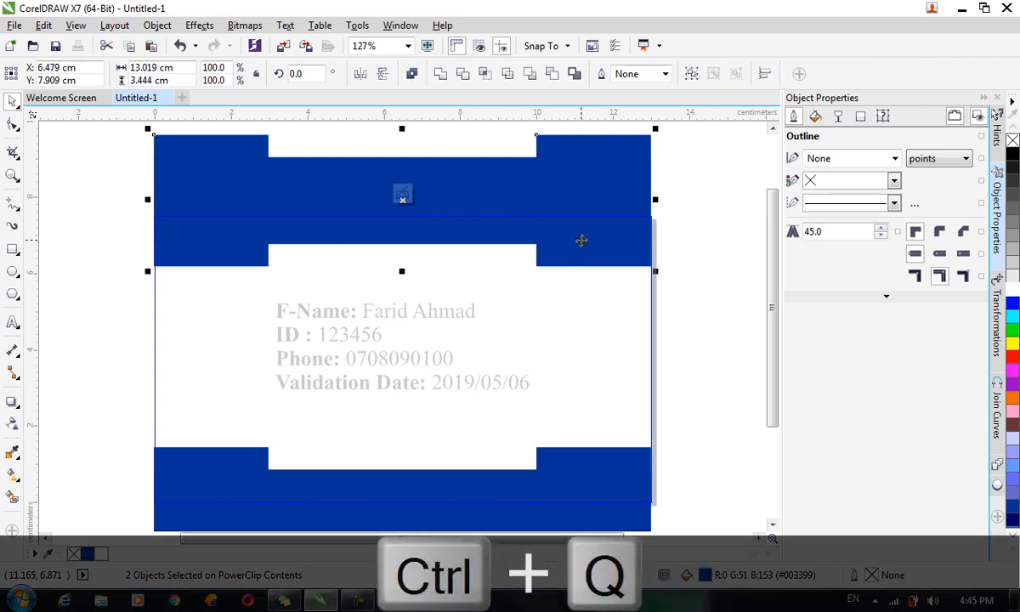
pyautogui.click(19, 125)
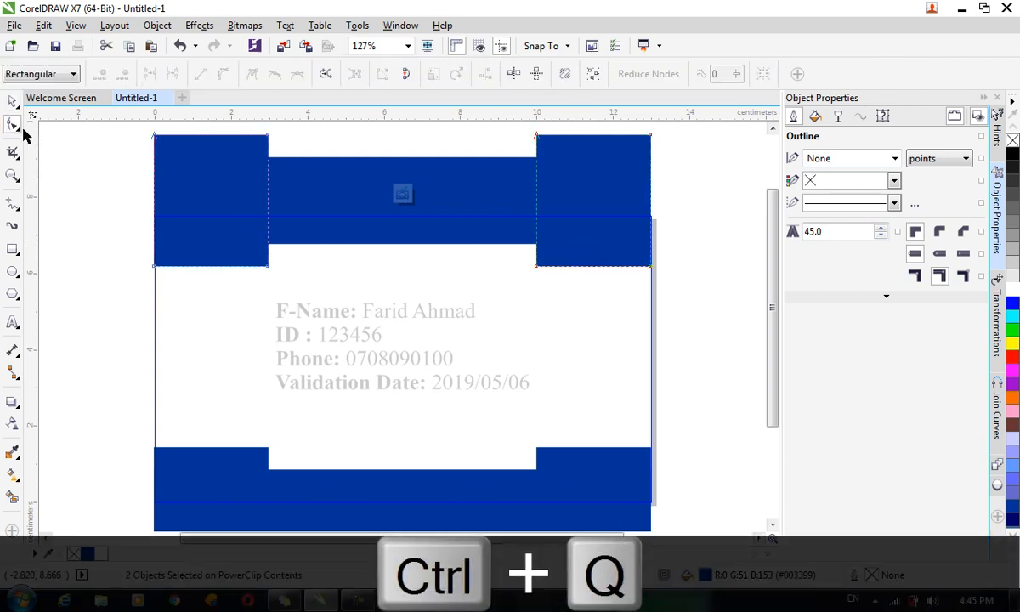
pyautogui.click(270, 266)
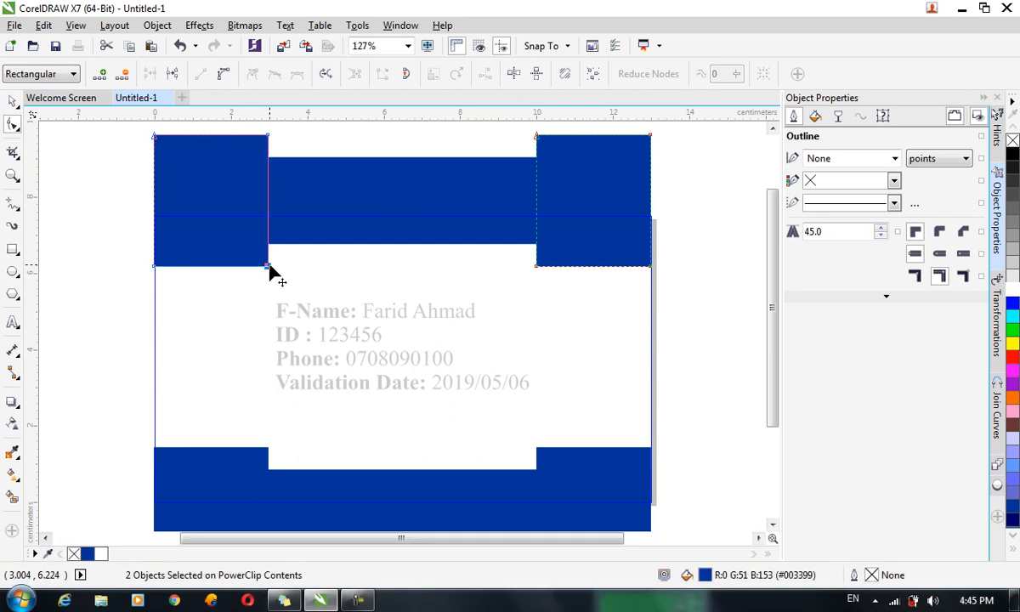
pyautogui.click(535, 267)
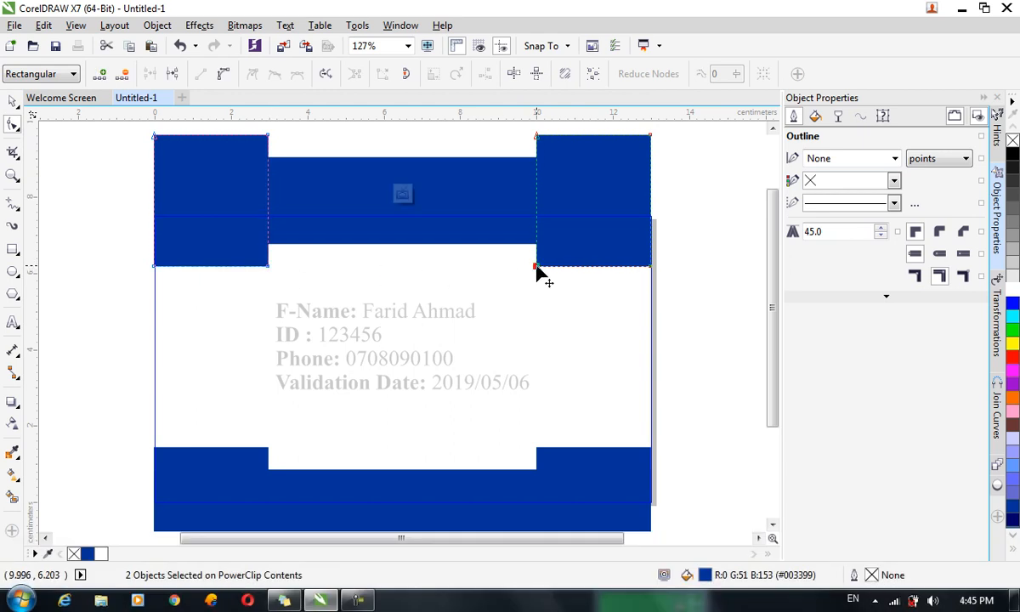
pyautogui.keyDown('shift'); pyautogui.click(269, 267); pyautogui.keyUp('shift')
pyautogui.moveTo(269, 267); pyautogui.dragTo(268, 255)
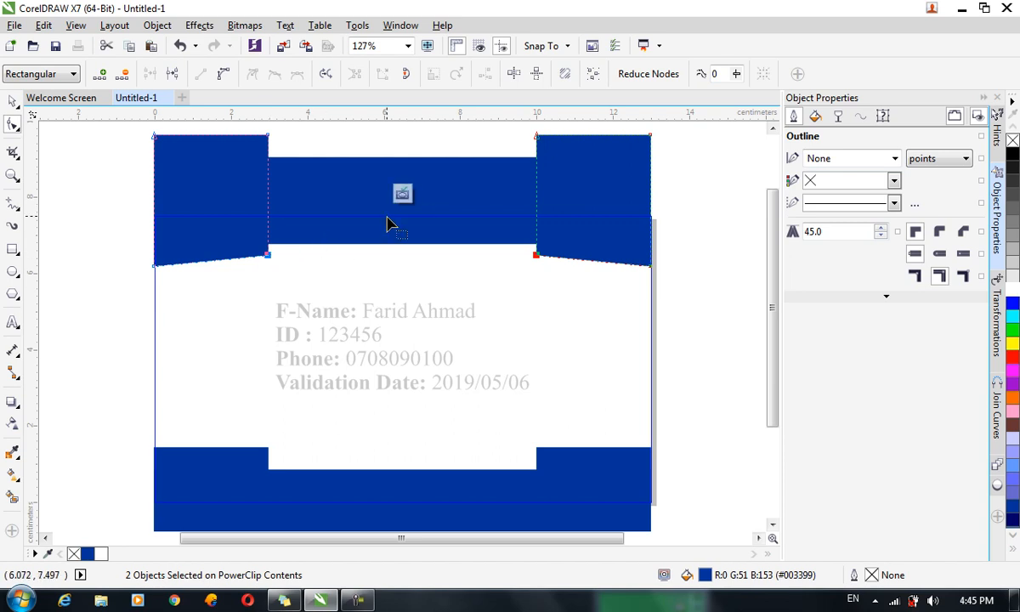
pyautogui.click(402, 195)
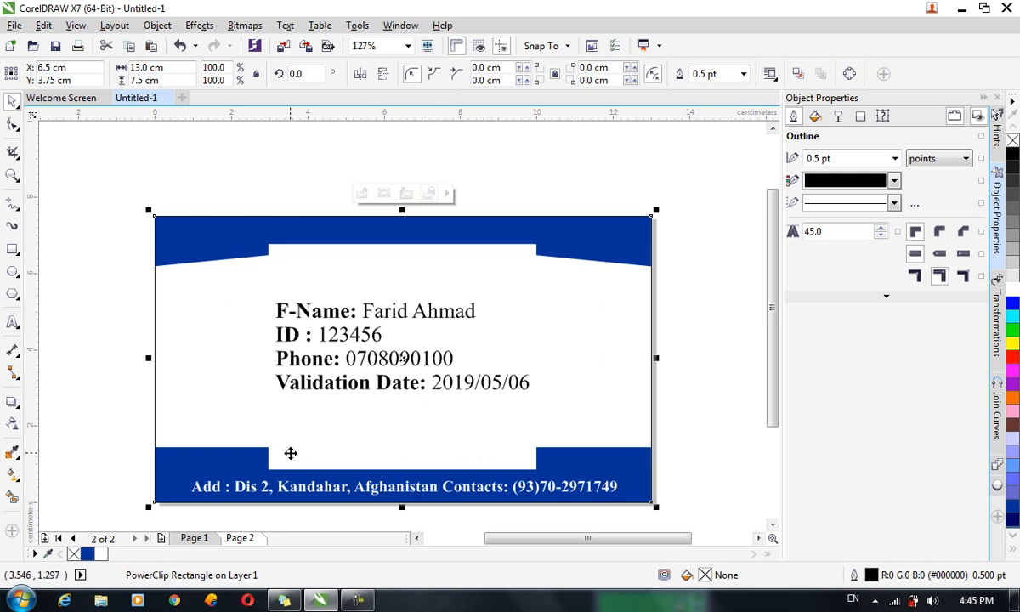
# Delete the three old bottom blue frame shapes inside the PowerClip.
pyautogui.doubleClick(264, 385)
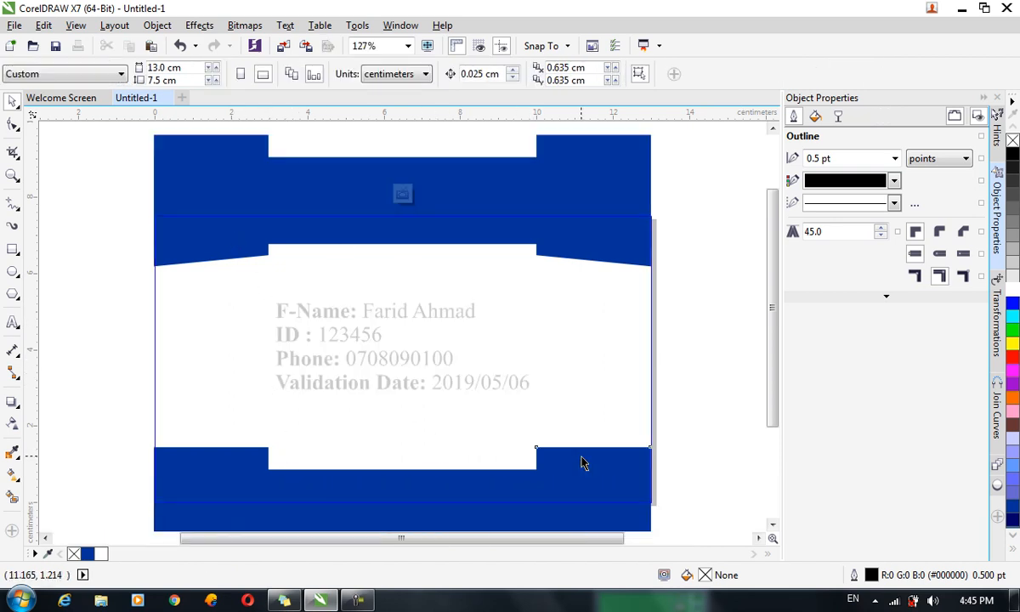
pyautogui.click(546, 483)
pyautogui.keyDown('shift'); pyautogui.click(440, 492); pyautogui.keyUp('shift')
pyautogui.press('Delete')
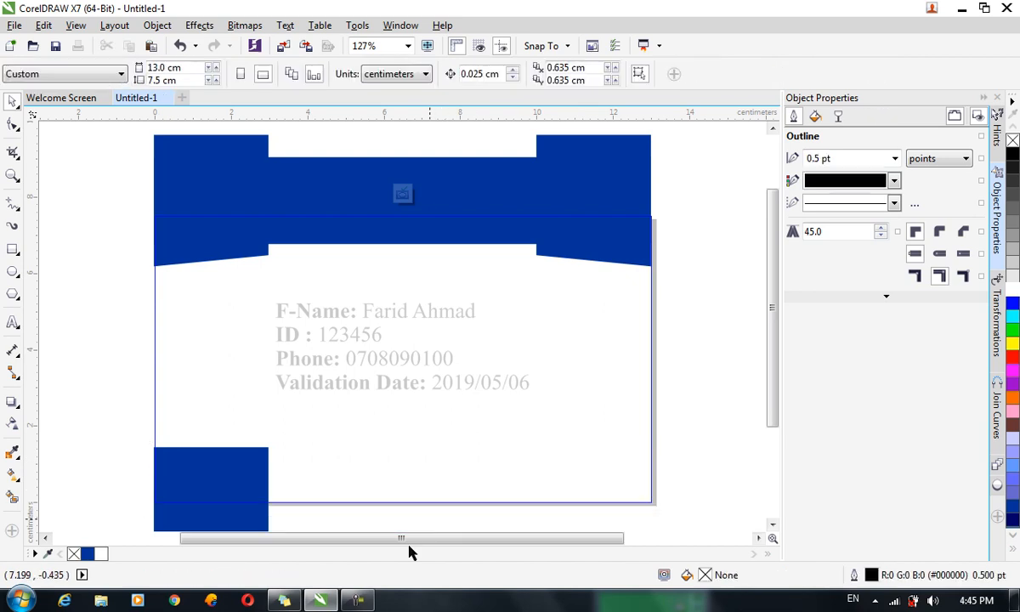
pyautogui.click(252, 475)
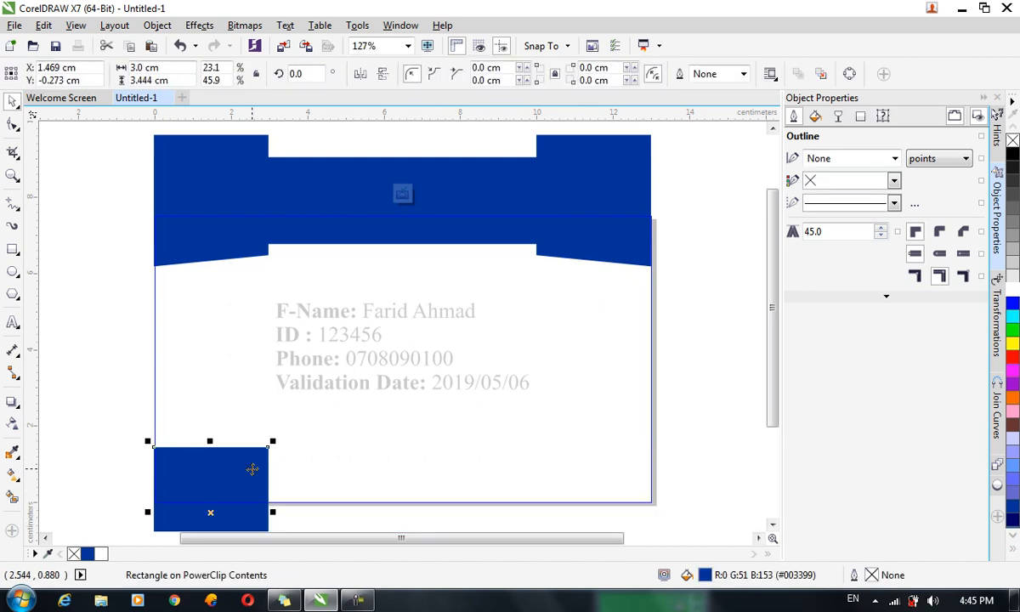
pyautogui.press('Delete')
# Group the top frame shapes, paste a vertically mirrored copy, and place it at the card's bottom.
pyautogui.moveTo(702, 291); pyautogui.dragTo(131, 170)
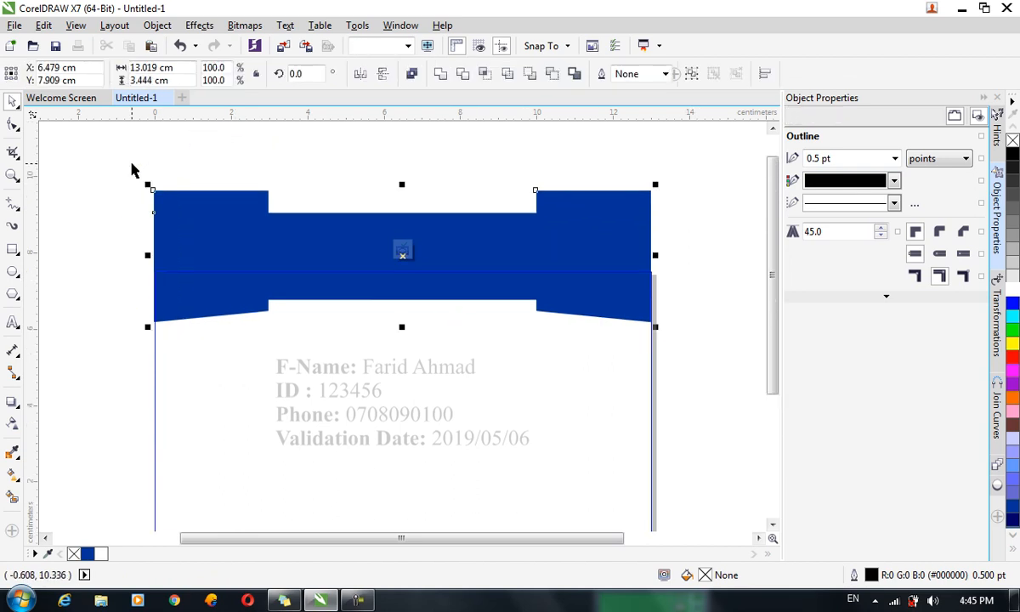
pyautogui.hotkey('ctrl', 'g')
pyautogui.hotkey('ctrl', 'c')
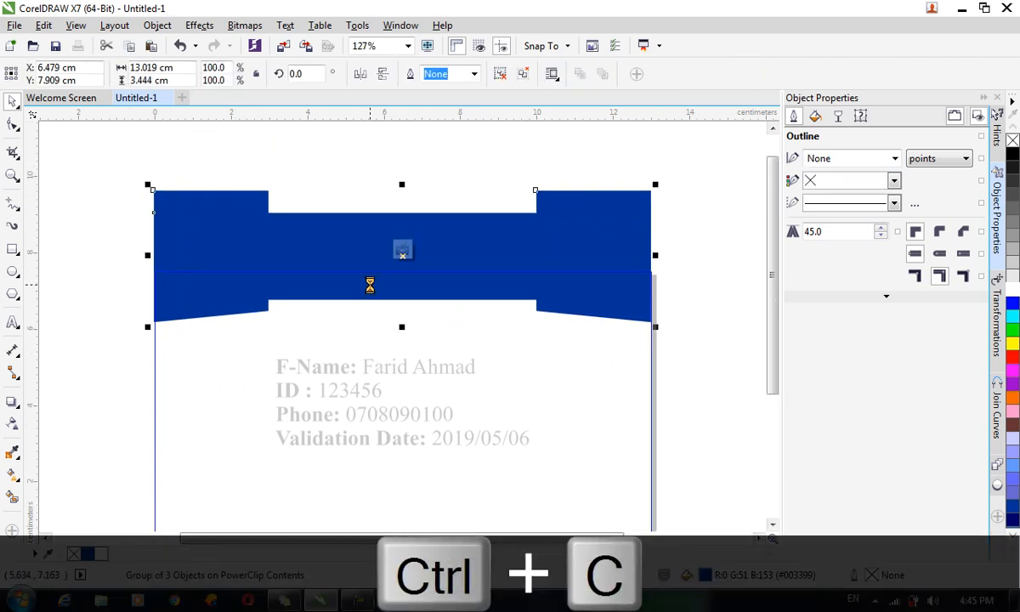
pyautogui.hotkey('ctrl', 'v')
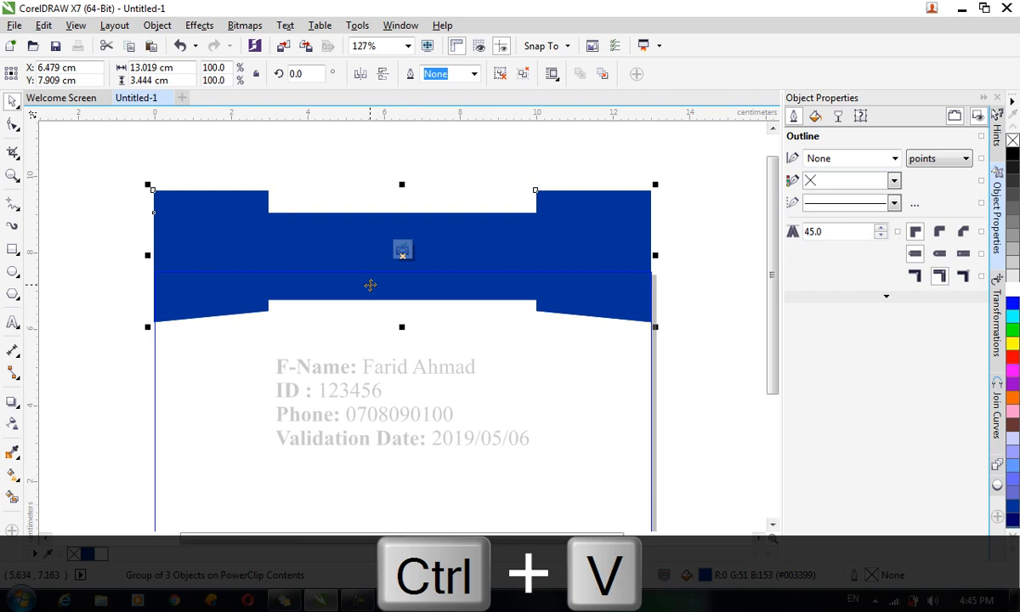
pyautogui.click(382, 75)
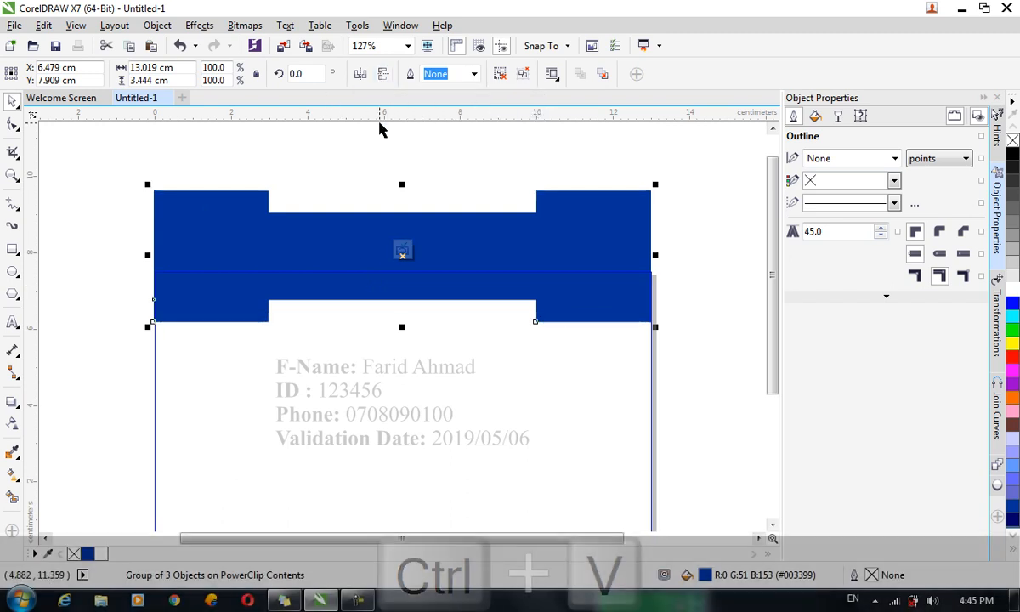
pyautogui.moveTo(576, 301); pyautogui.dragTo(553, 515)
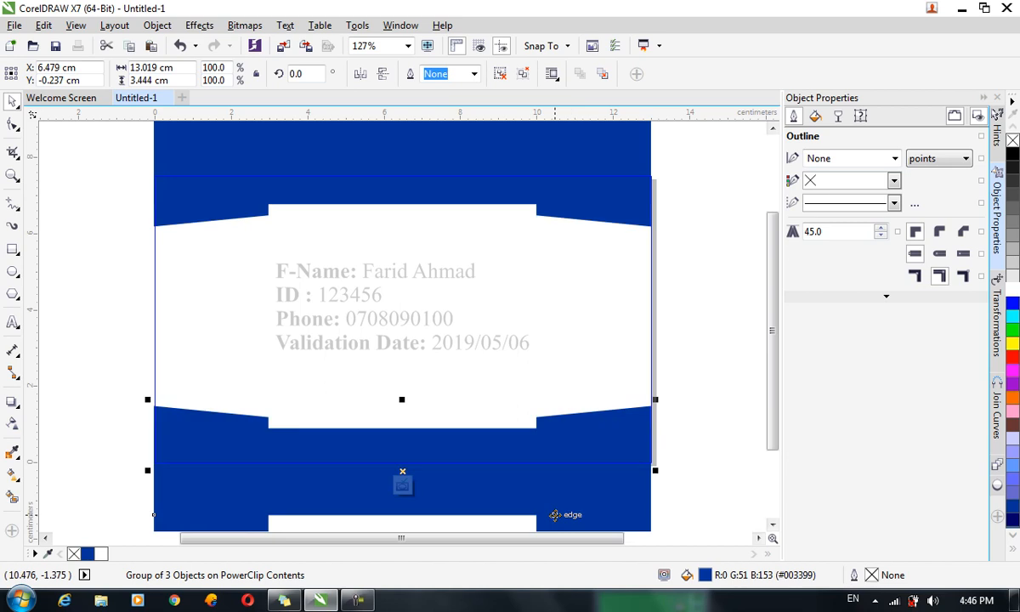
pyautogui.click(402, 486)
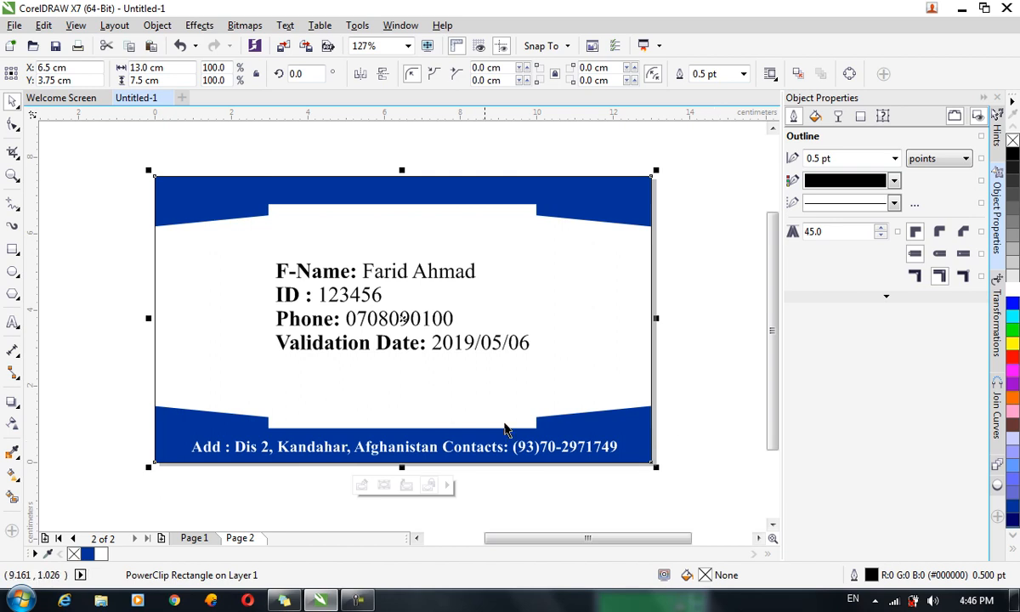
# Switch to Page 1 to view the card front.
pyautogui.click(196, 538)
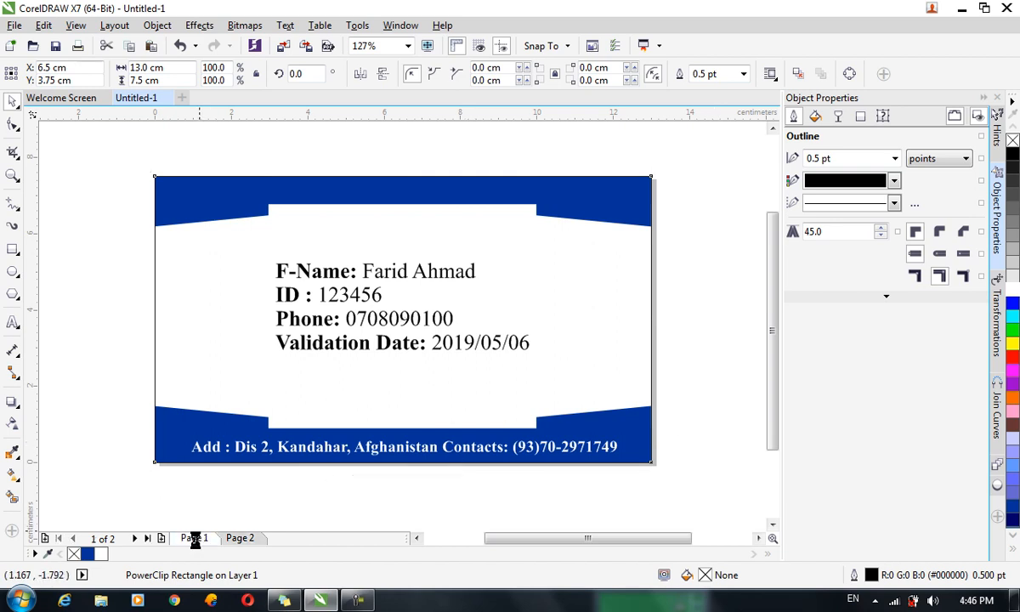